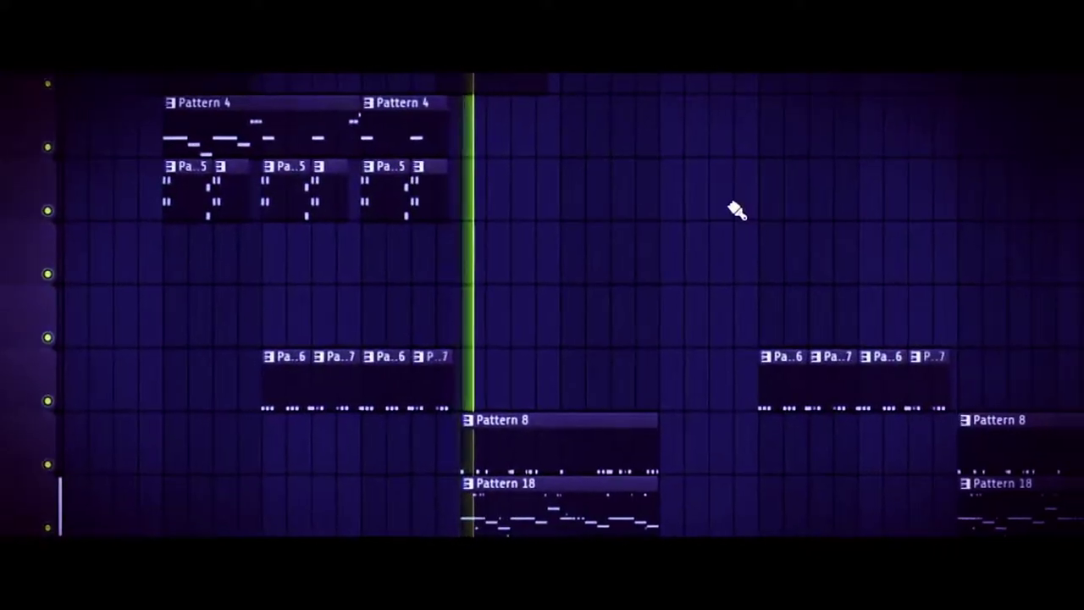
scroll(737, 210, "down", 6)
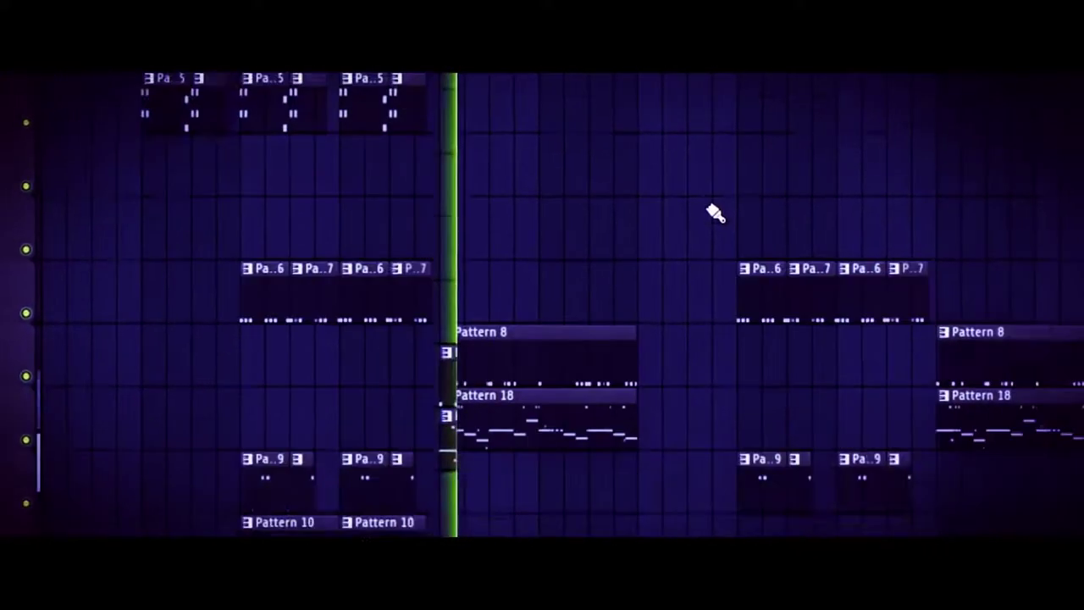
scroll(646, 204, "up", 2)
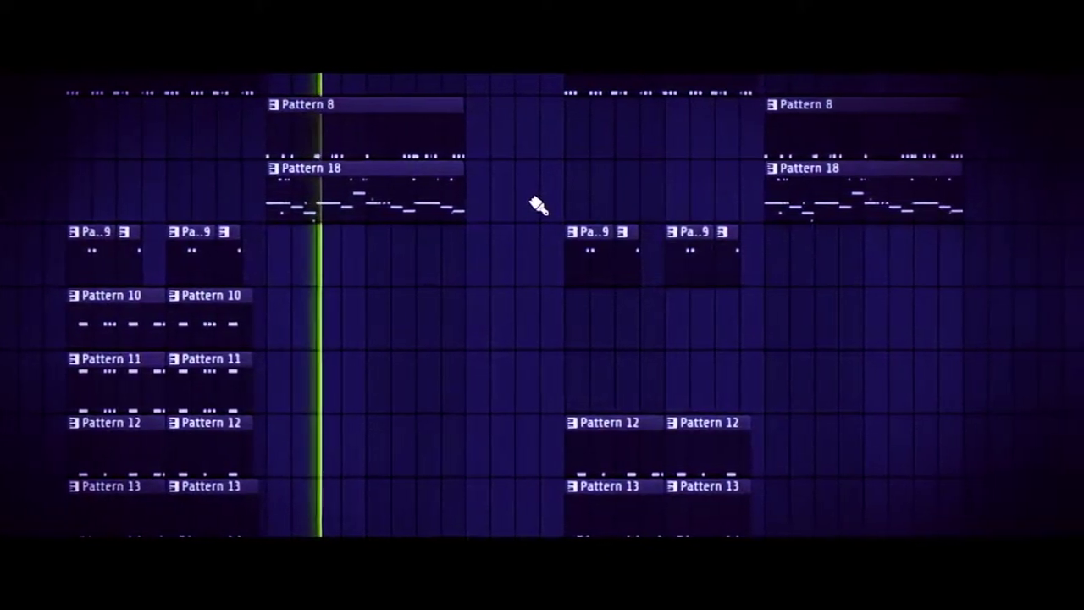
scroll(537, 206, "down", 9)
scroll(474, 206, "down", 1)
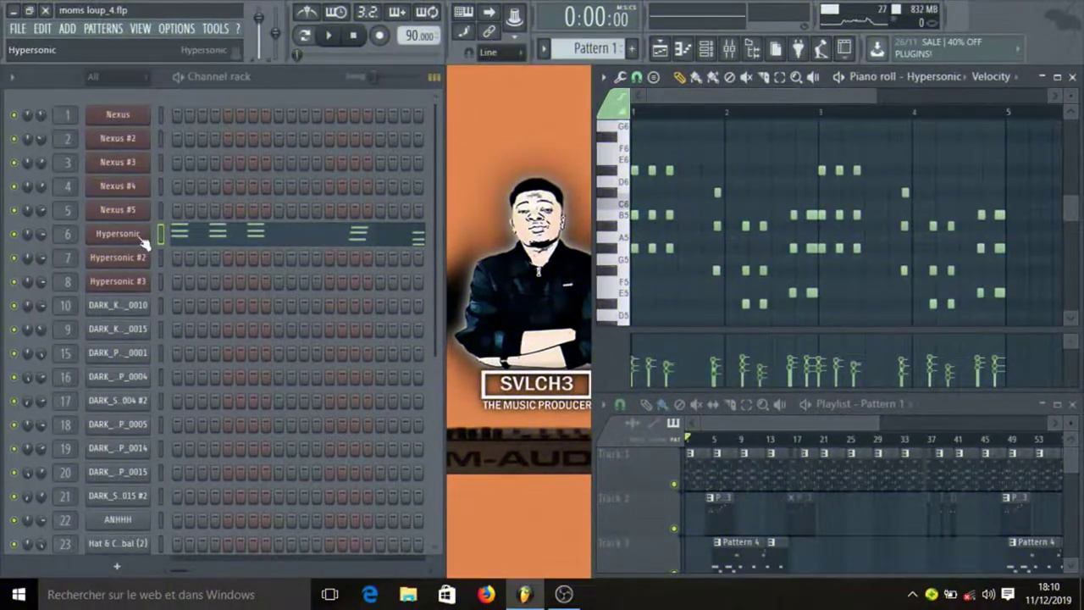
- Inspect the Marimba patch on the Hypersonic channel and expand the Mallets category, then close the instrument
left_click(139, 238)
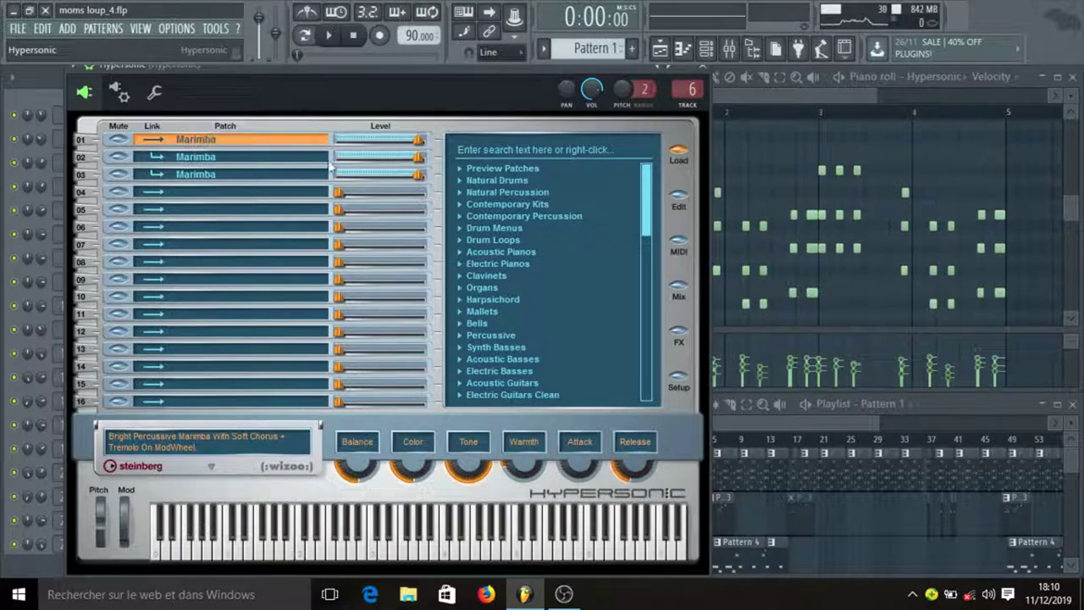
left_click(463, 314)
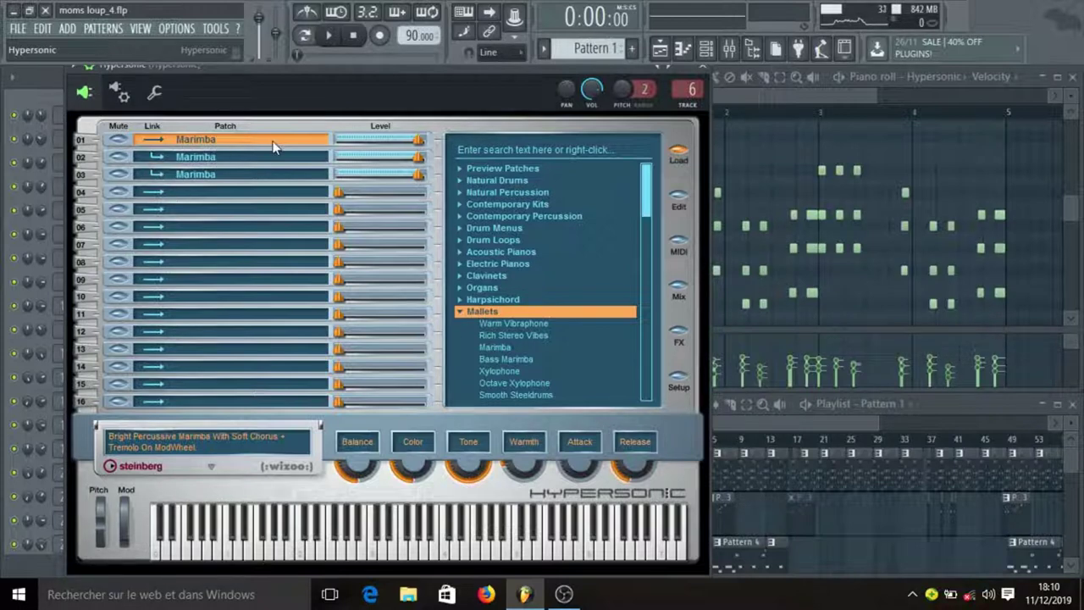
left_click(702, 66)
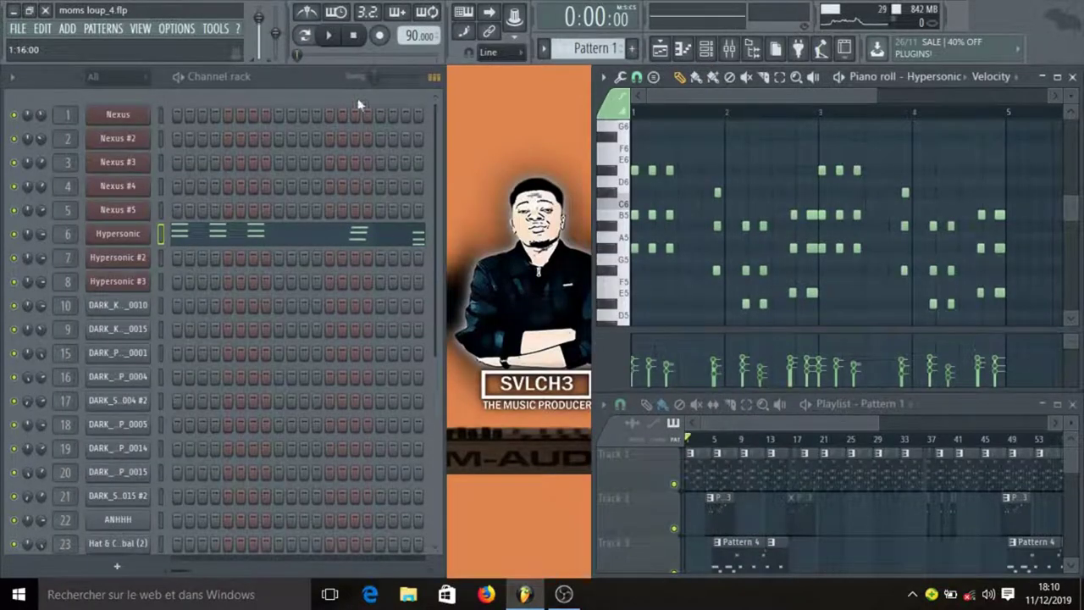
- Switch playback to pattern mode and audition the Hypersonic chords of Pattern 1
left_click(304, 35)
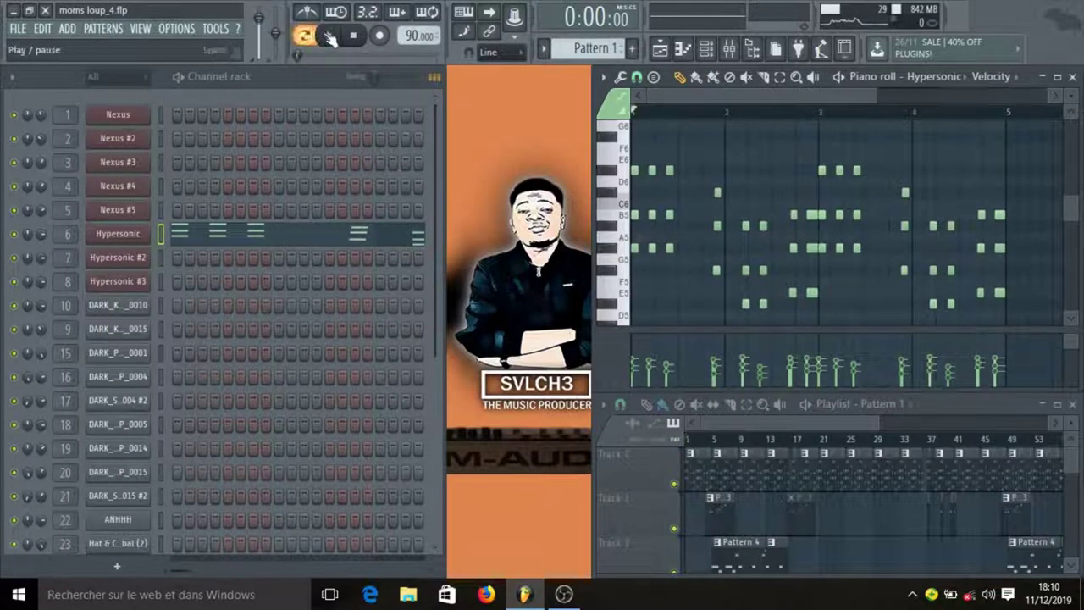
left_click(329, 36)
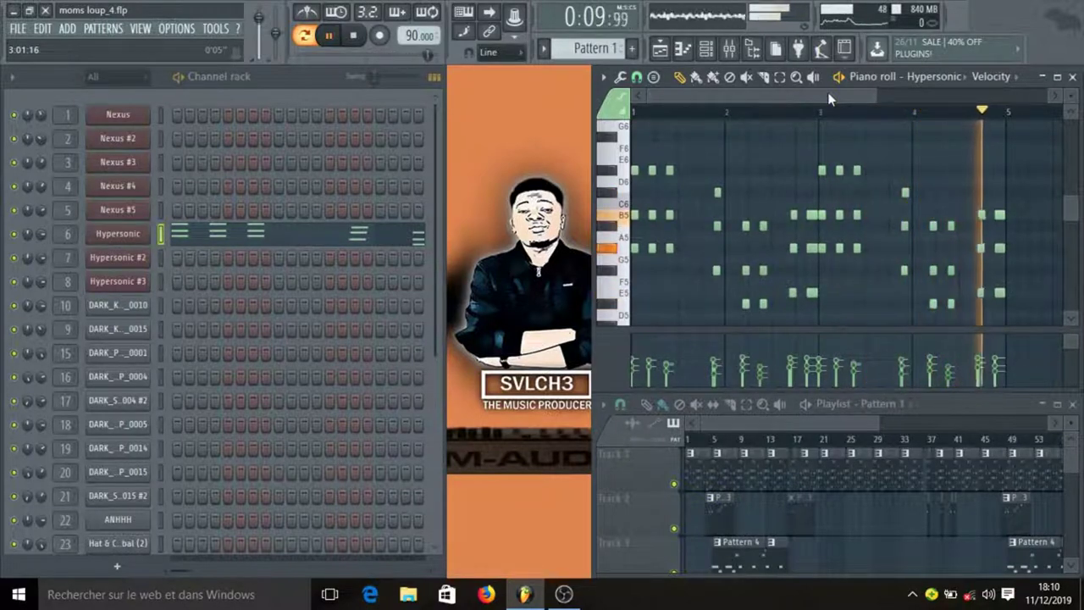
left_click(352, 36)
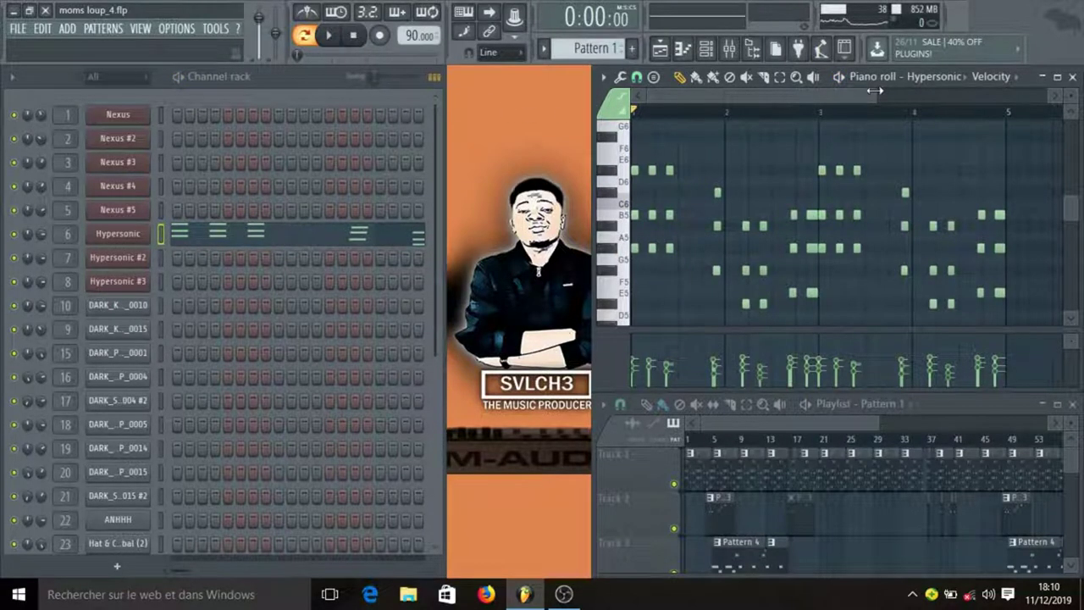
- Try randomizing the velocity, Mod Y, pitch and panning levels of all Hypersonic notes in Pattern 1
left_click_drag(875, 91, 847, 91)
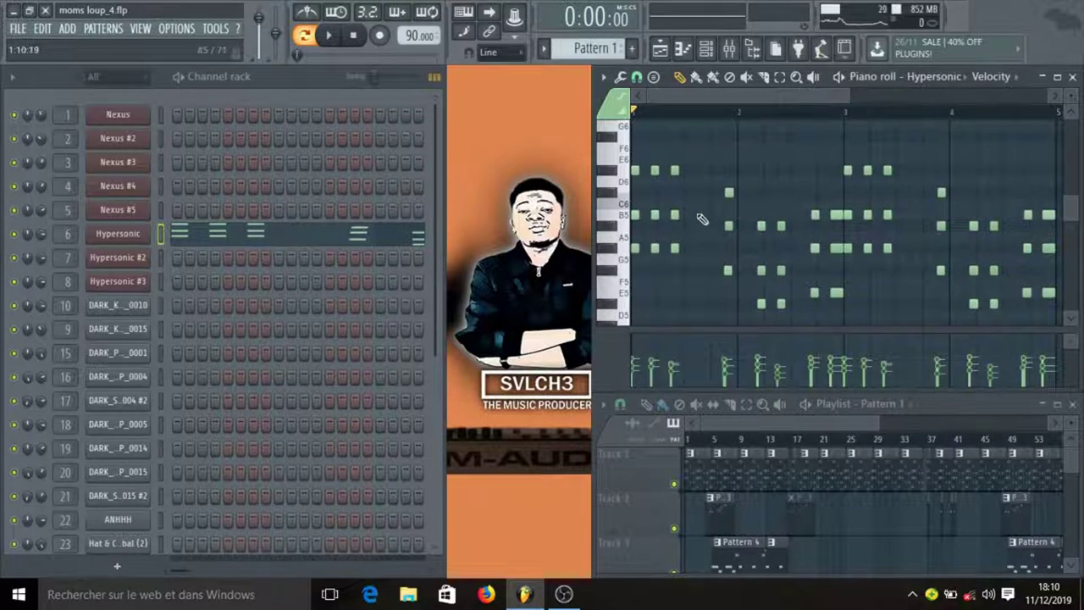
key("ctrl+a")
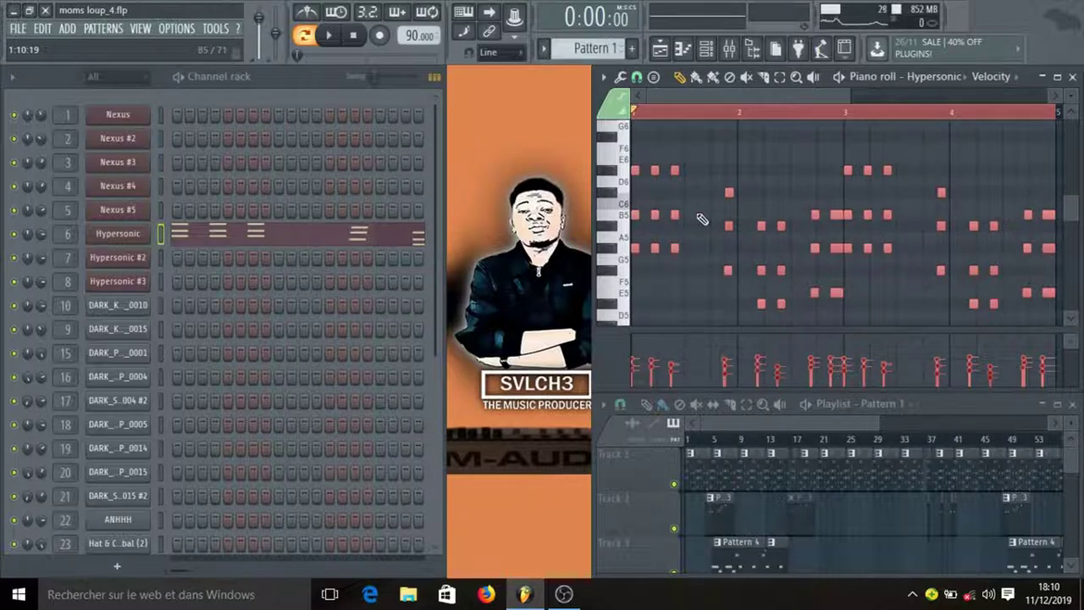
key("alt+r")
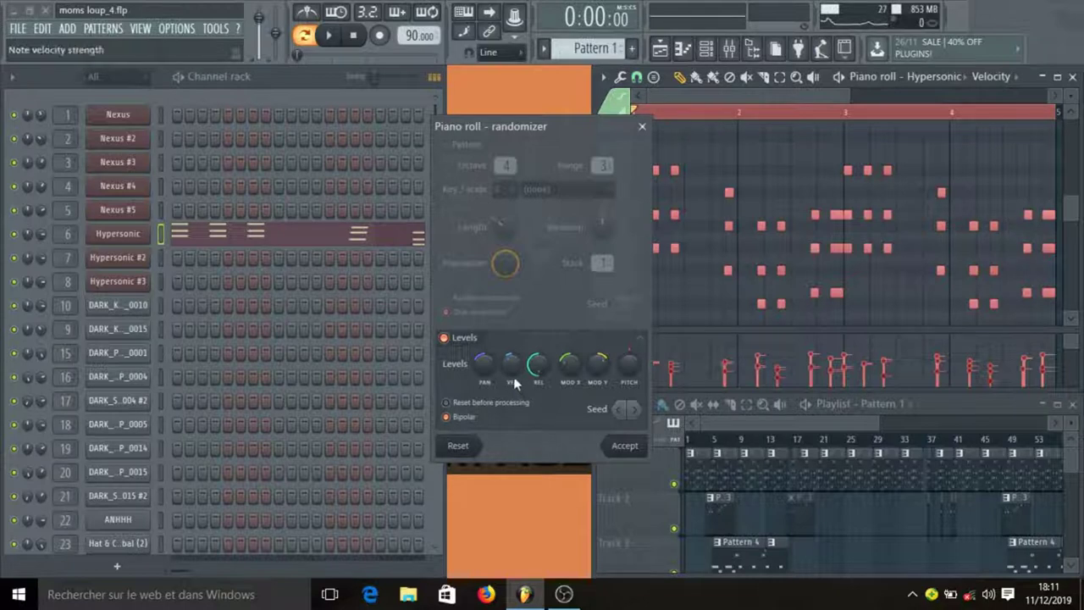
left_click_drag(512, 371, 537, 366)
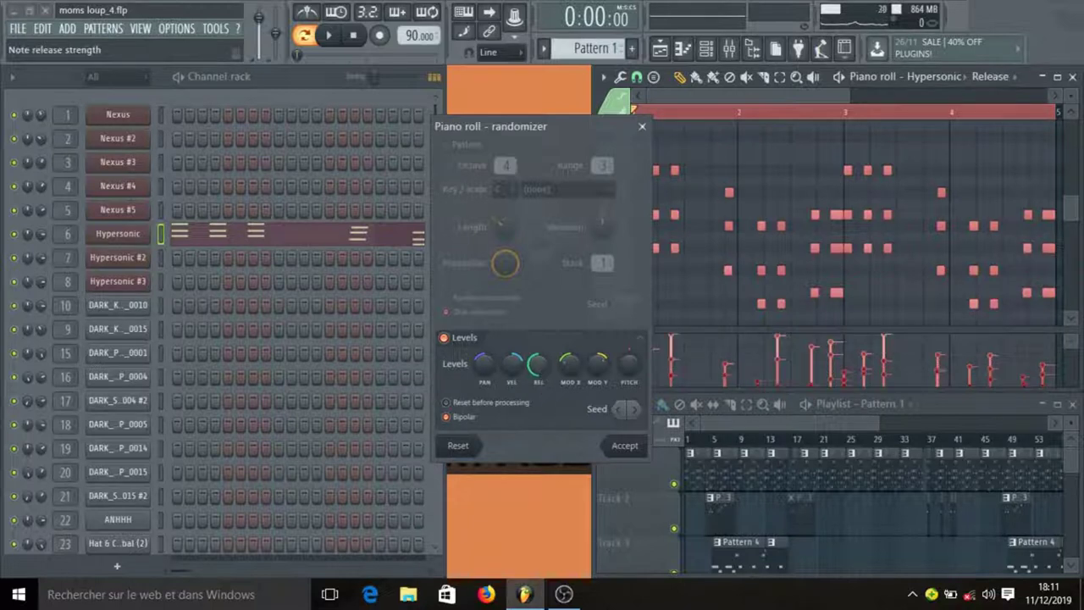
left_click(605, 368)
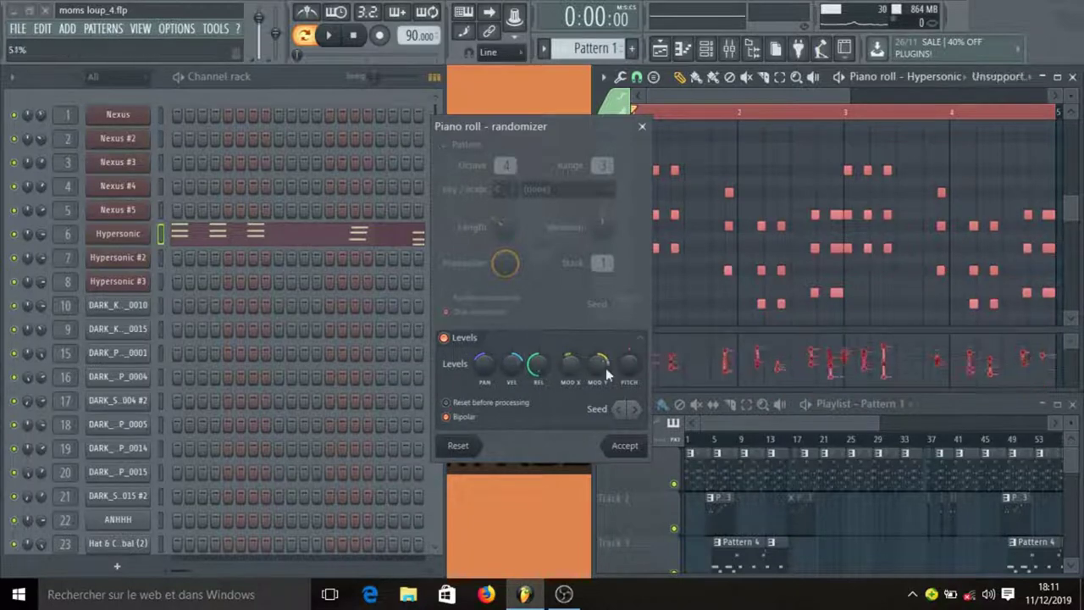
left_click(629, 364)
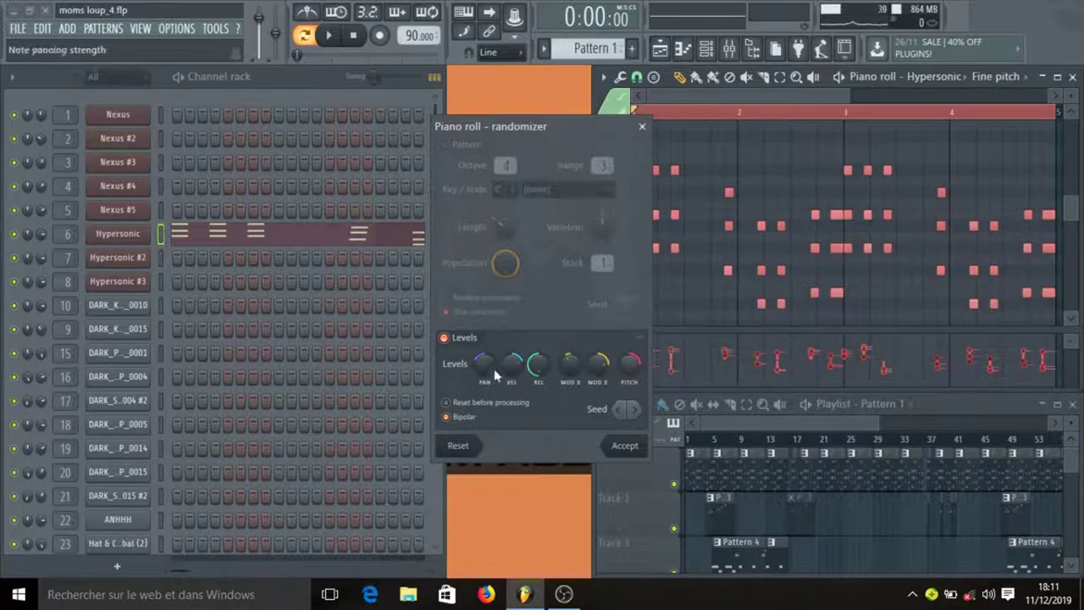
left_click_drag(484, 365, 484, 378)
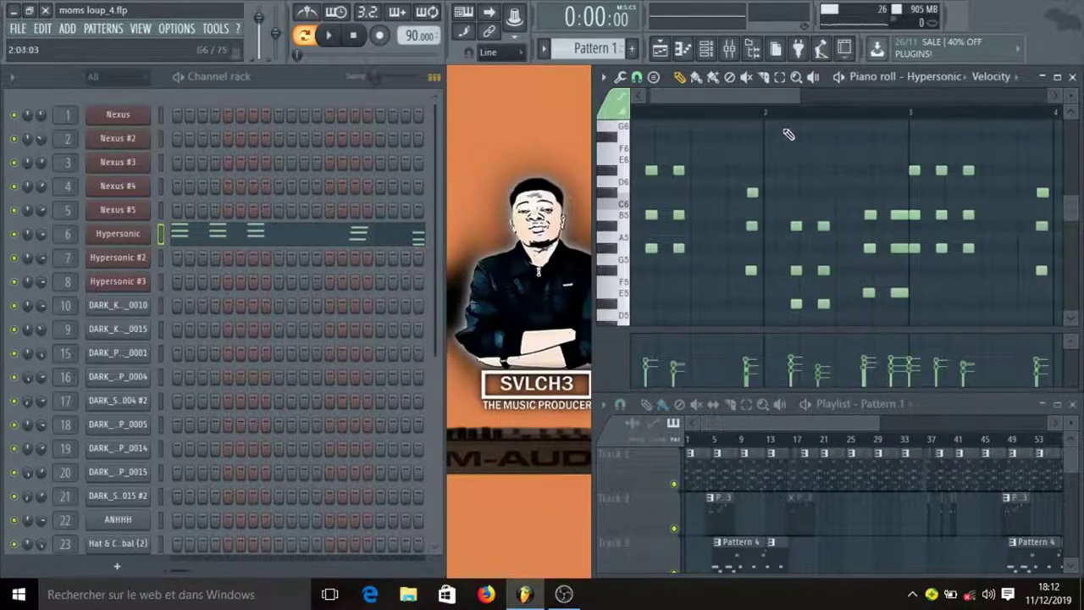
- Try the strumizer on the first full chord in bar 2 of Pattern 1, raising the start time strength, and deselect the chord
scroll(759, 122, "up", 3)
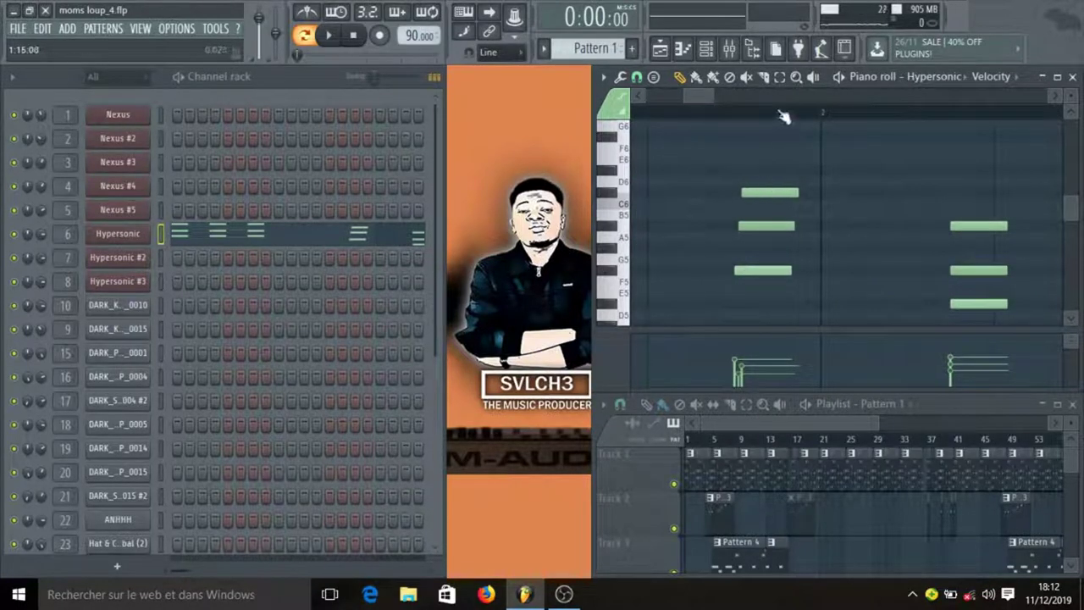
scroll(785, 117, "down", 3)
scroll(735, 105, "up", 5)
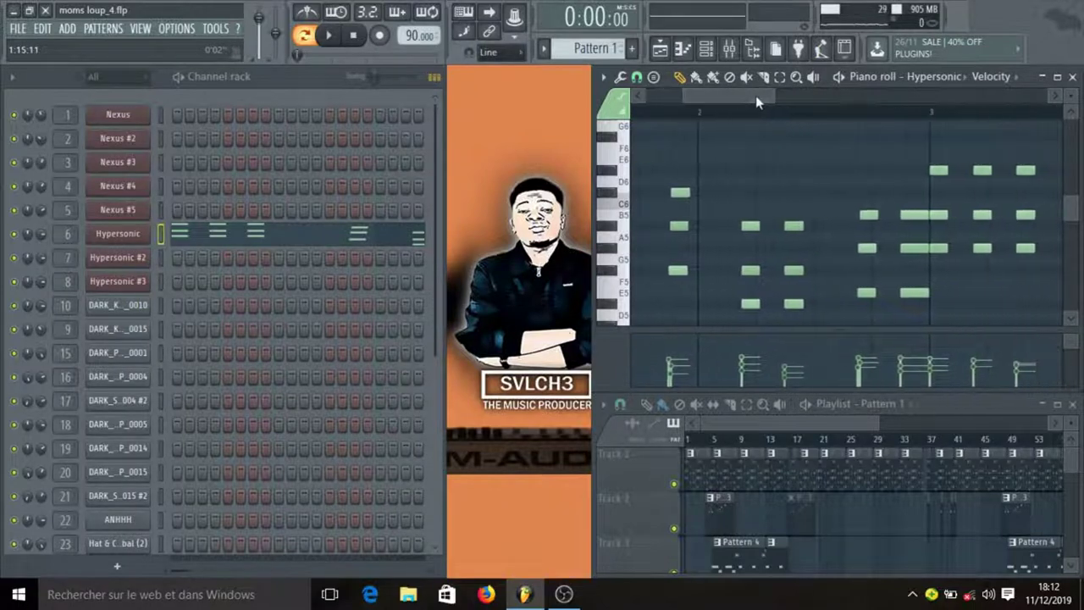
scroll(749, 125, "up", 2)
scroll(776, 195, "down", 4)
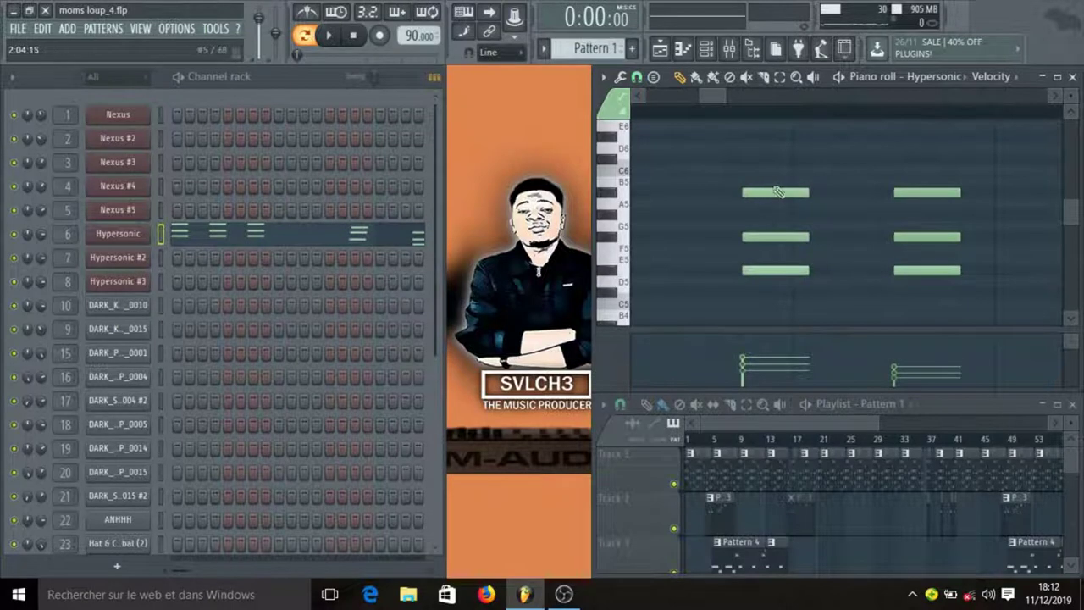
left_click_drag(776, 162, 798, 298)
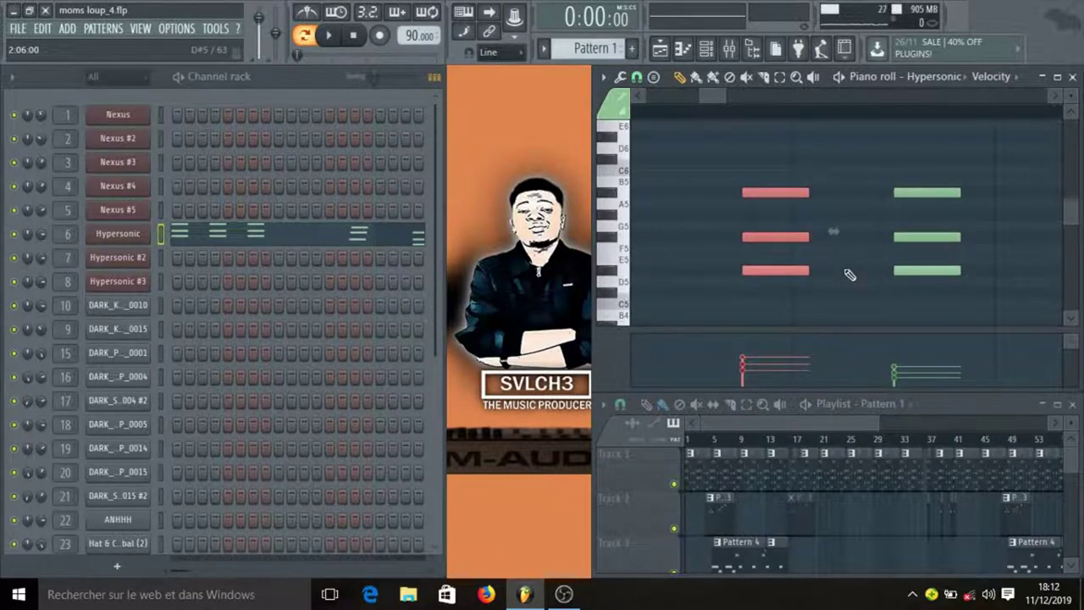
key("alt+s")
left_click_drag(872, 218, 872, 203)
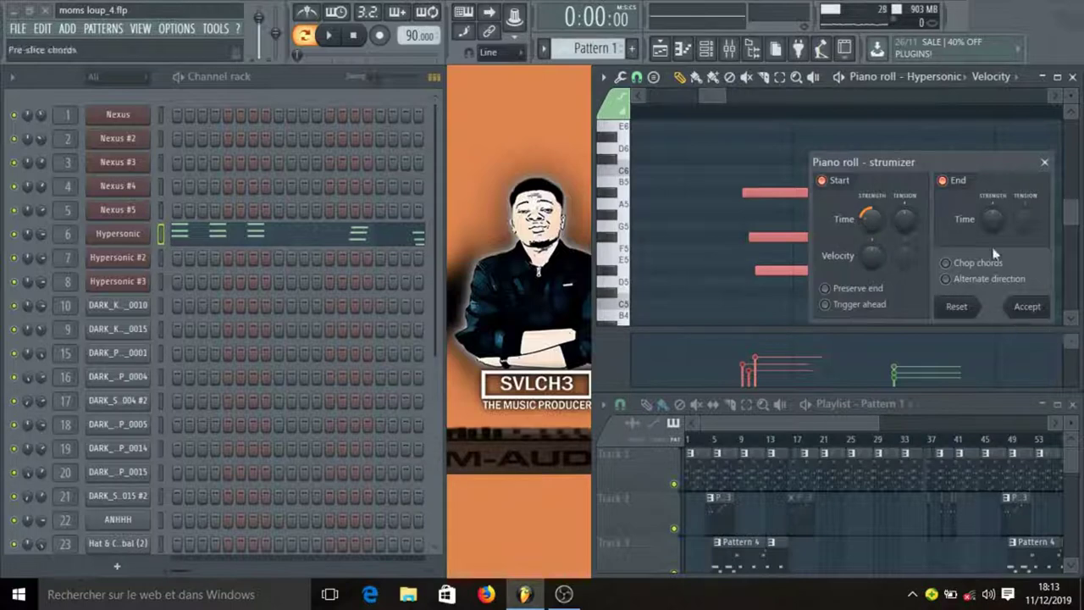
left_click(1045, 162)
scroll(710, 178, "down", 3)
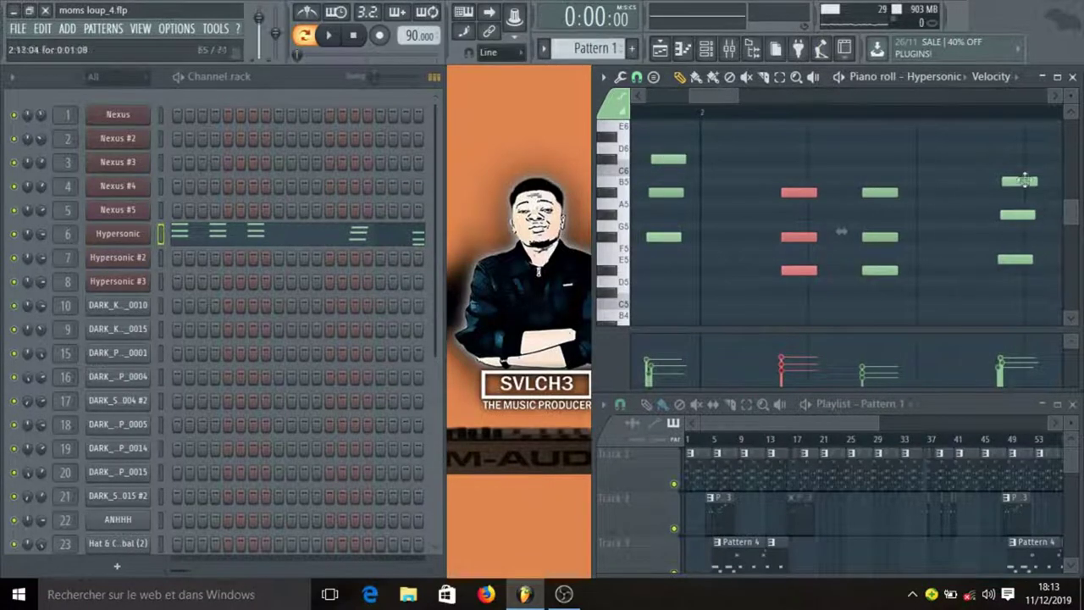
scroll(868, 124, "down", 4)
scroll(868, 123, "down", 3)
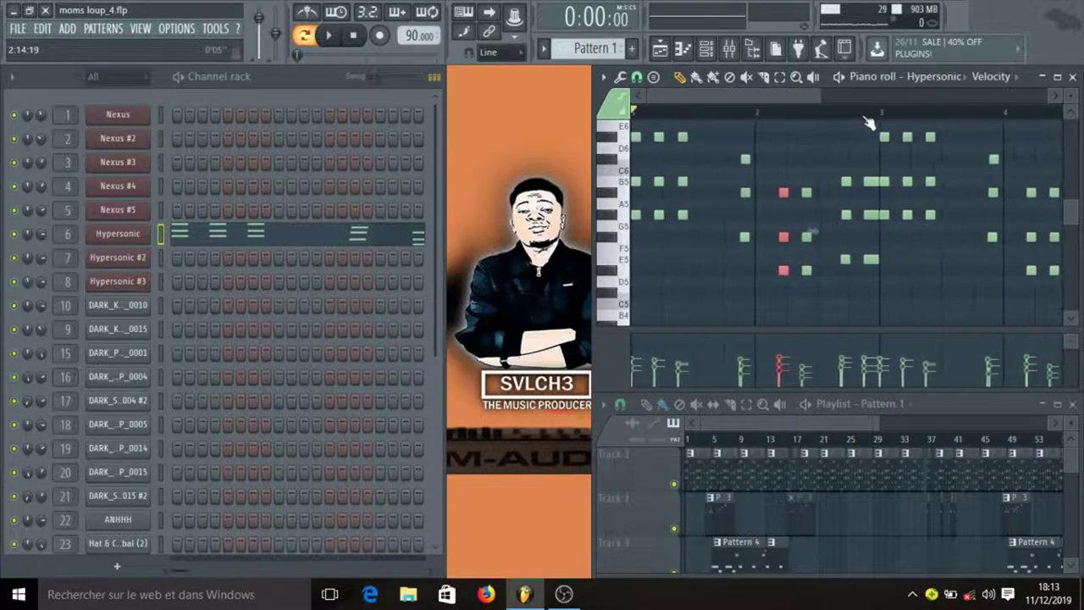
left_click(869, 115)
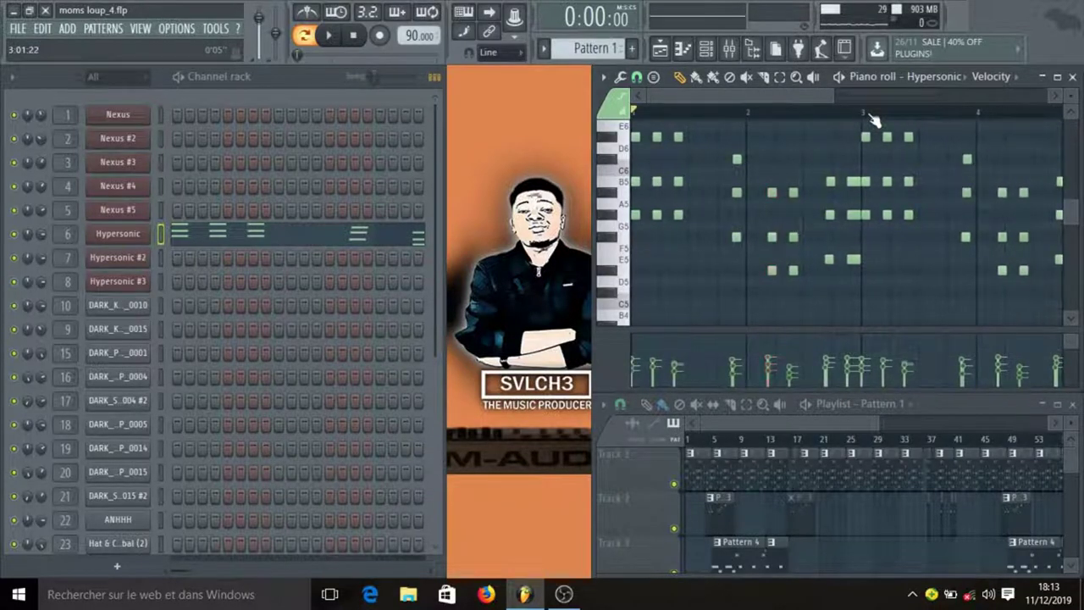
- Open Pattern 3 from the playlist and inspect the instrument patch used by its Hypersonic #2 channel
double_click(718, 521)
left_click_drag(743, 99, 677, 99)
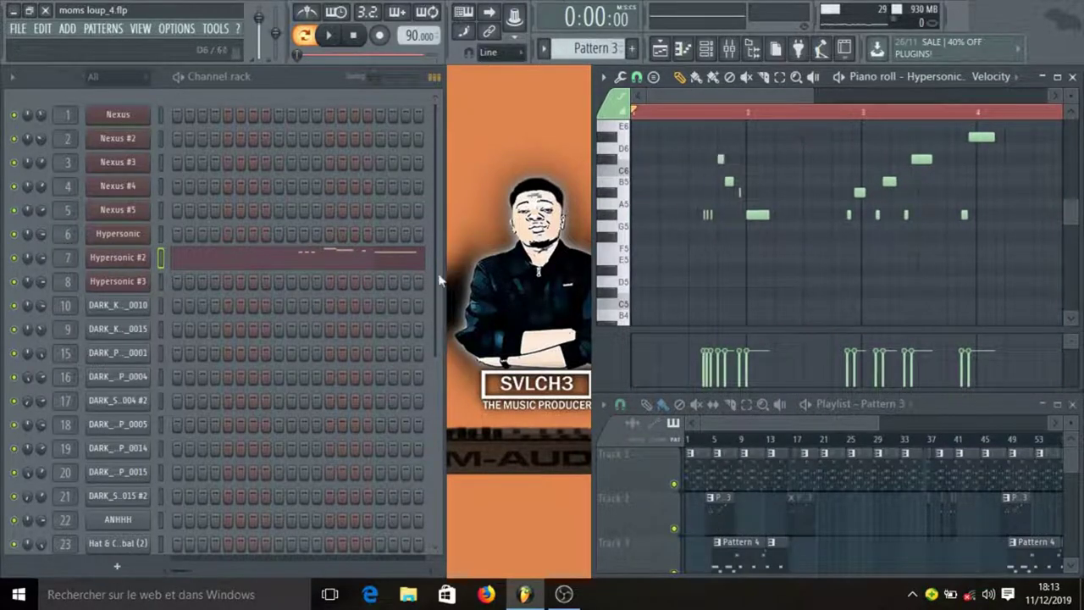
left_click(125, 267)
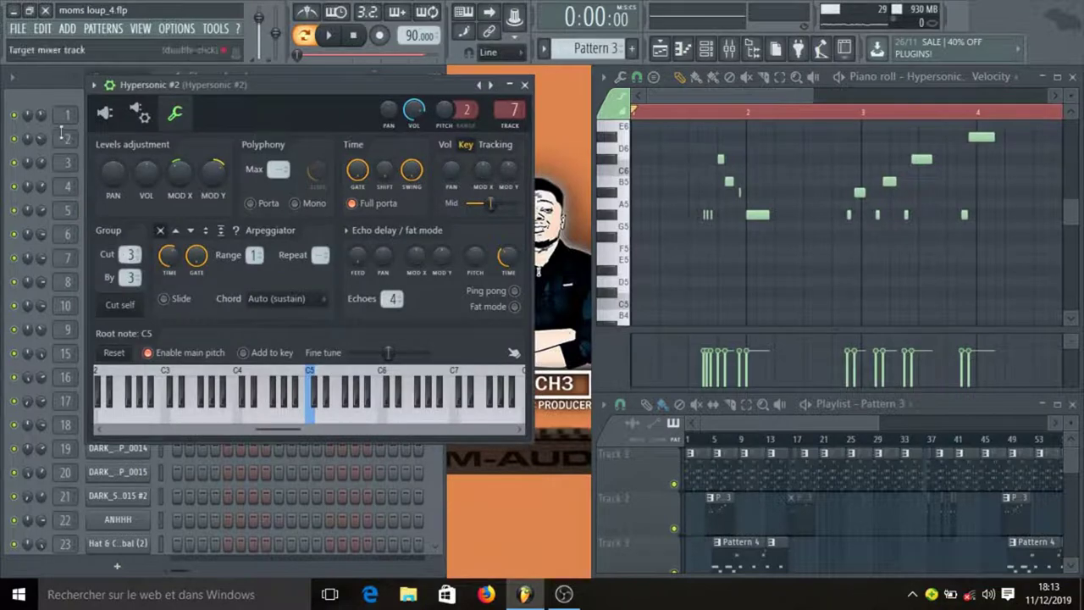
left_click(138, 115)
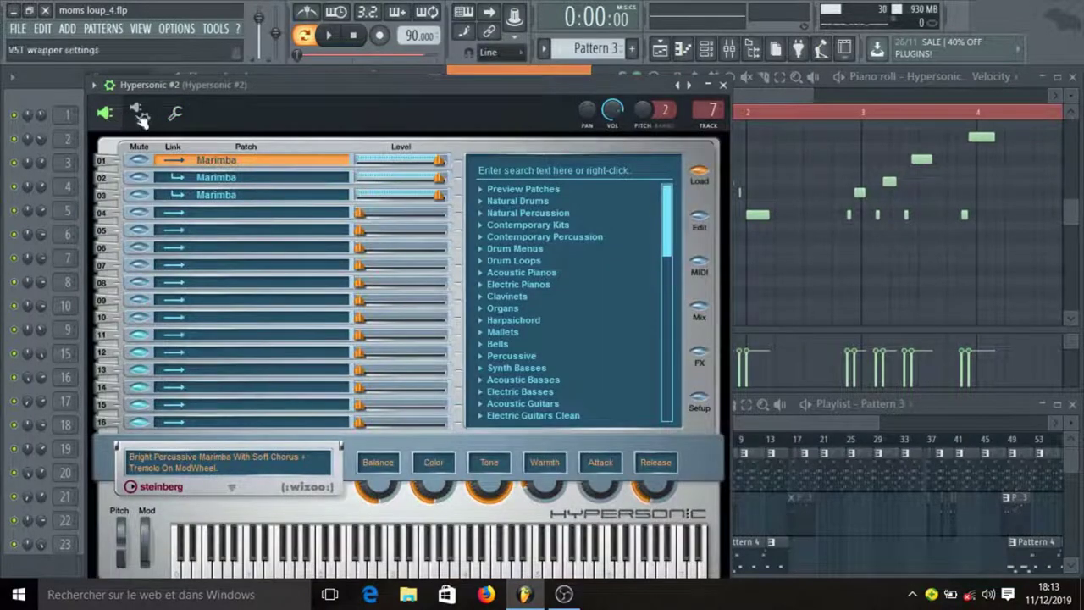
left_click(722, 85)
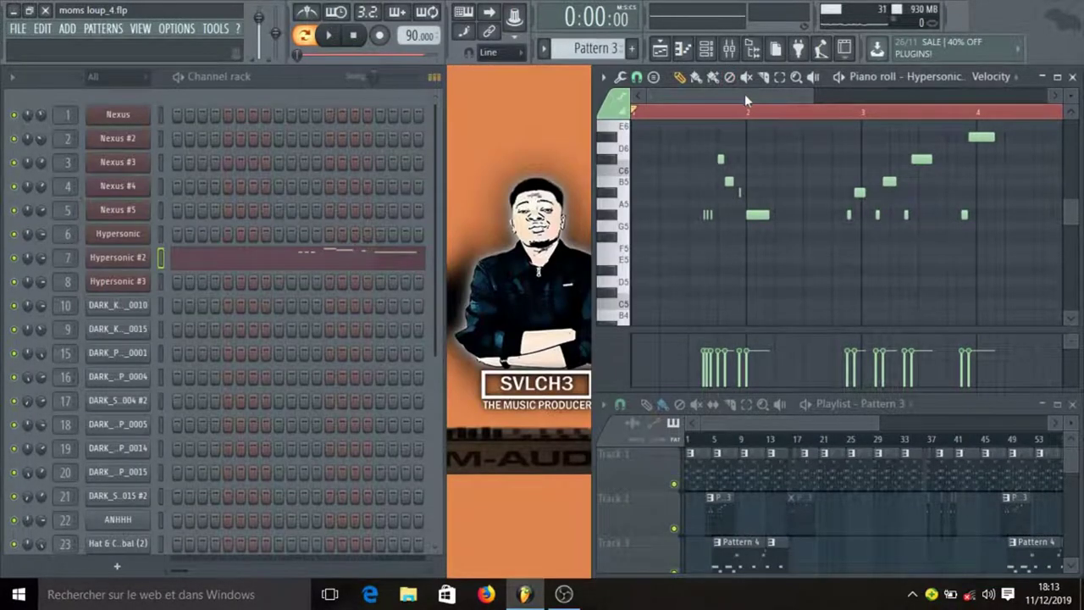
- Audition the Hypersonic #2 melody of Pattern 3 and stop playback
key("space")
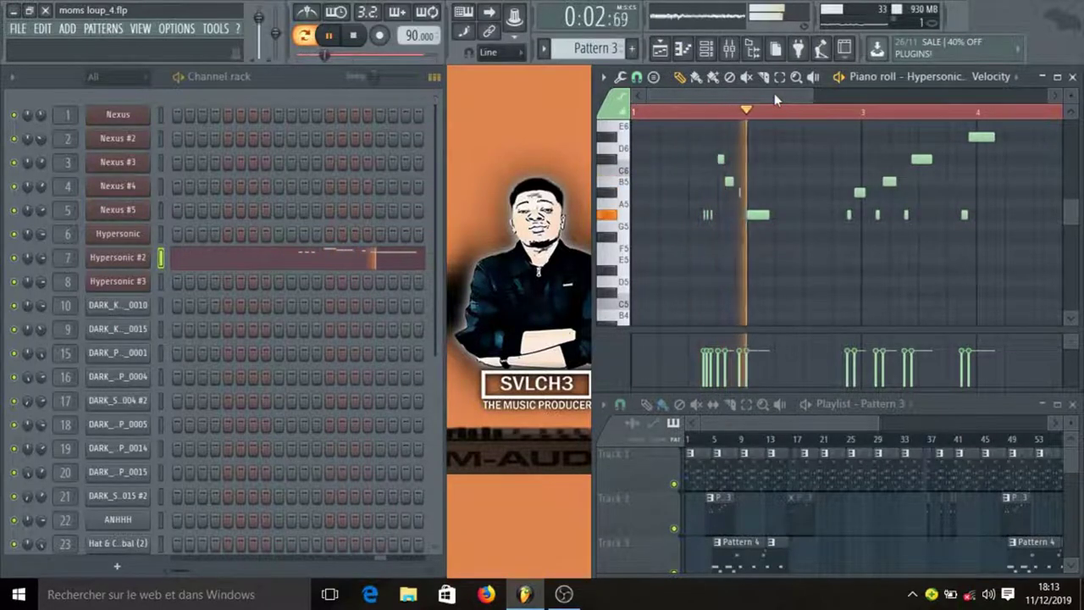
left_click_drag(774, 93, 780, 116)
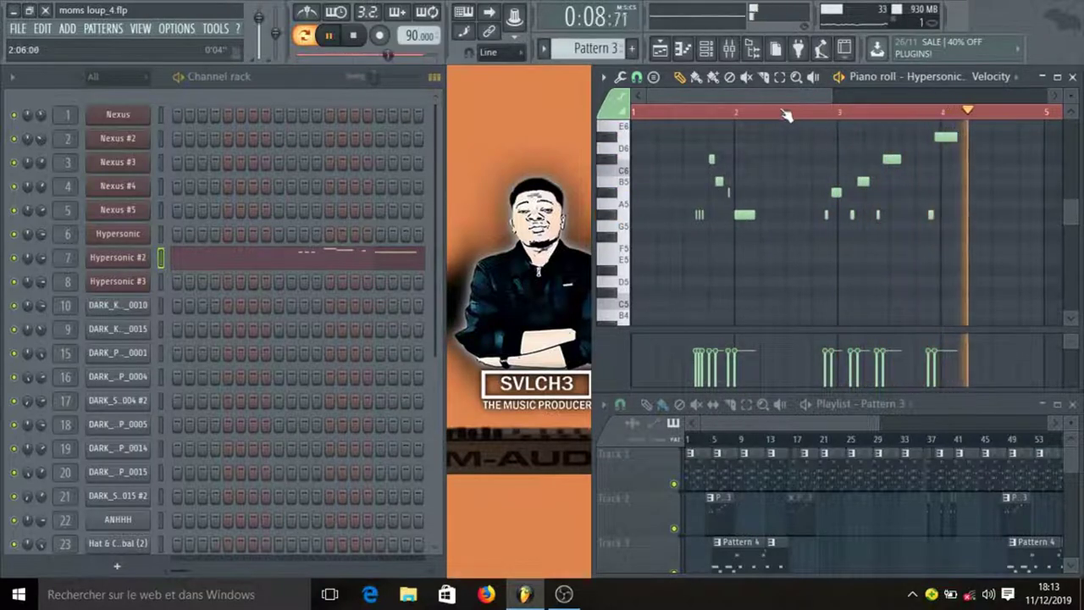
key("space")
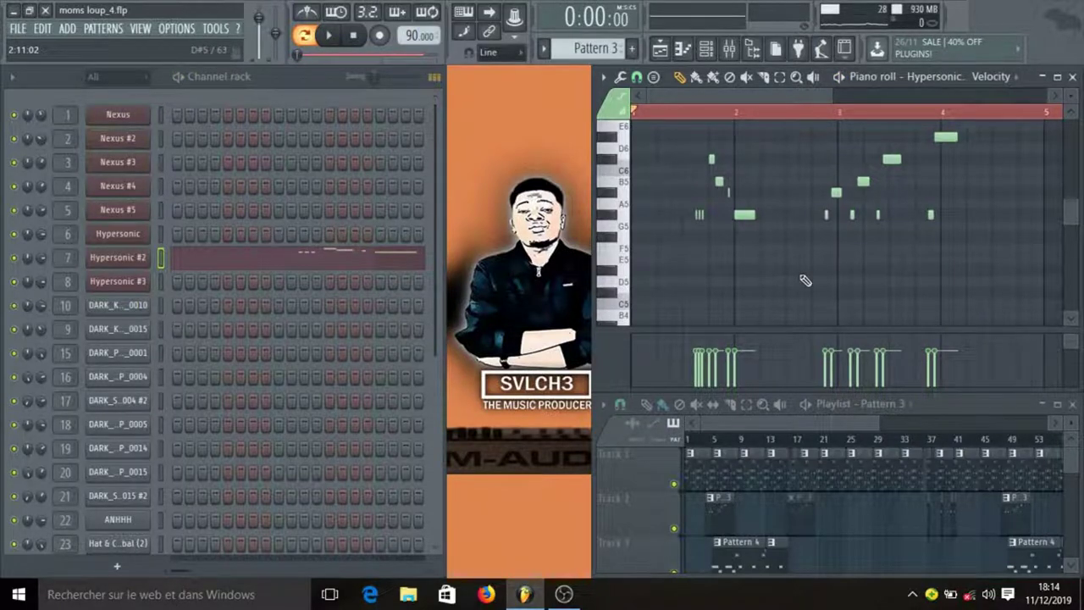
- Go to Pattern 4, check the preset loaded in its Nexus channel, and audition the bass line
key("KP_Add")
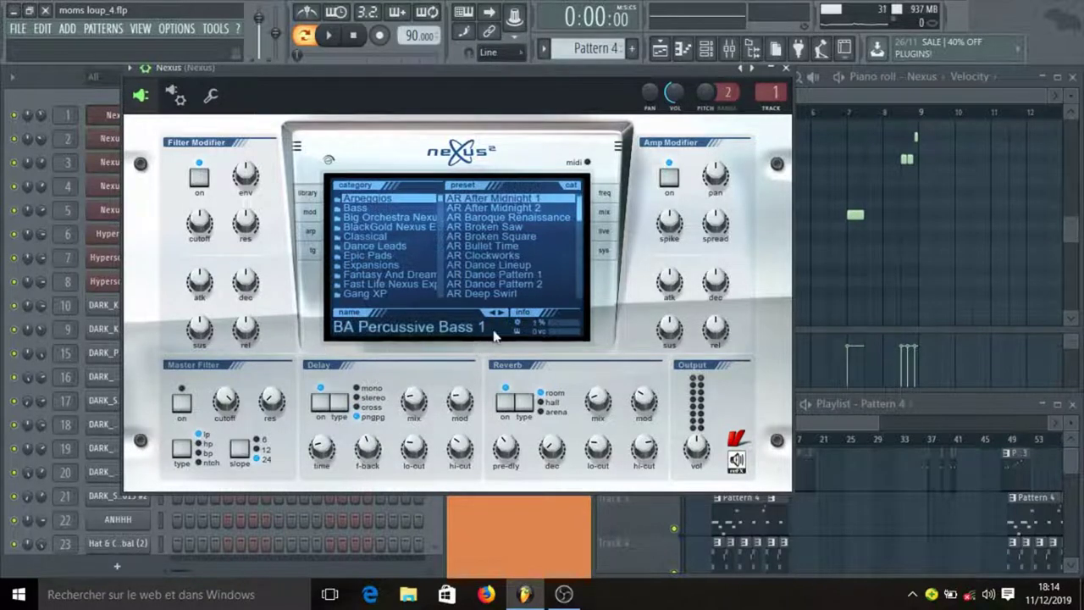
left_click(786, 67)
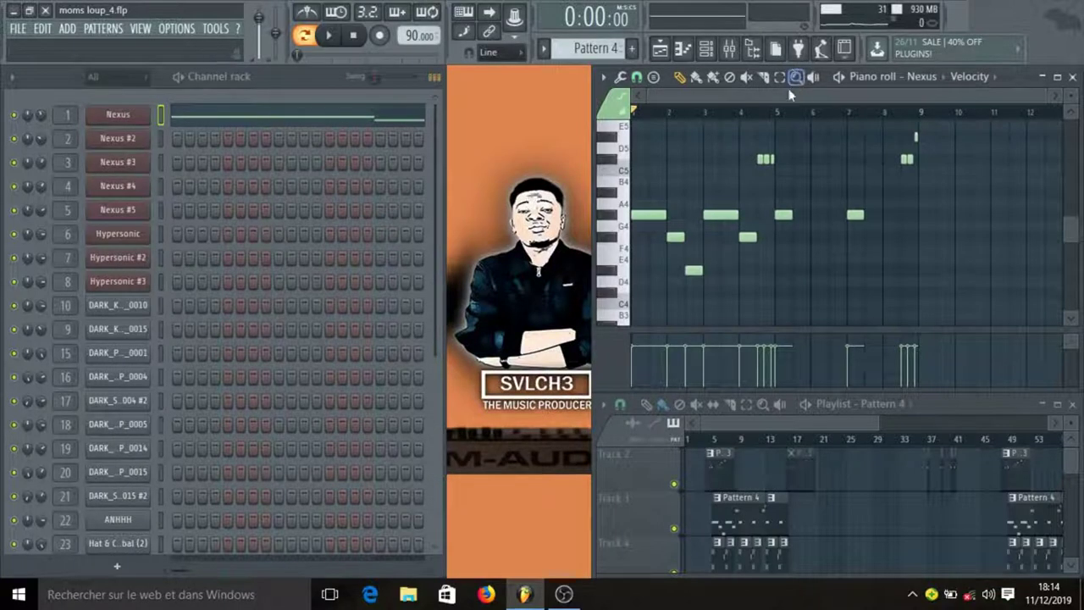
key("space")
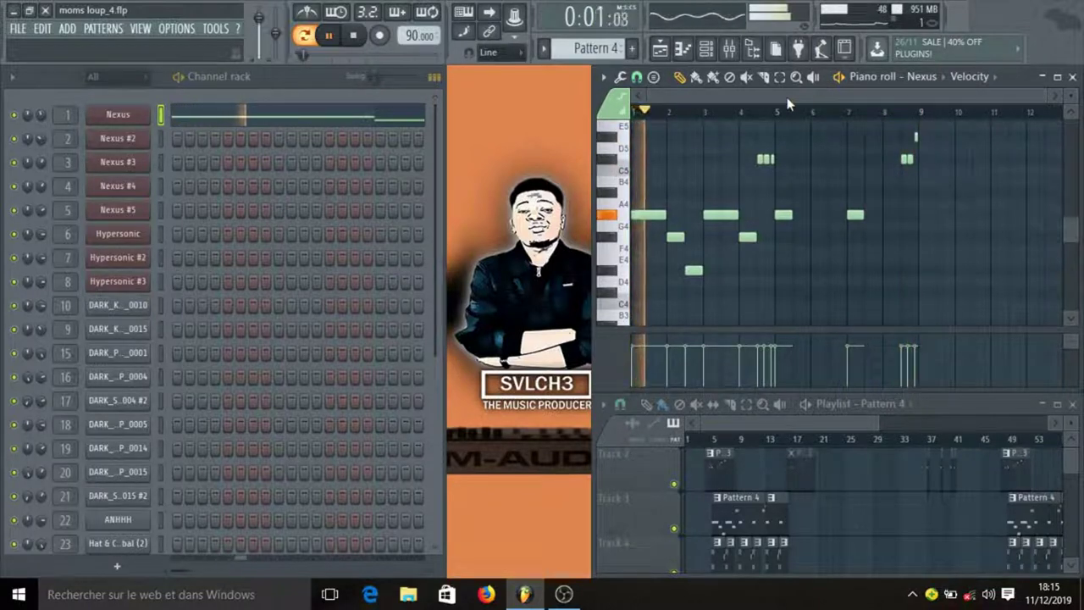
key("space")
- Go to Pattern 5 and inspect the instrument patch used by its Hypersonic #3 channel
key("KP_Add")
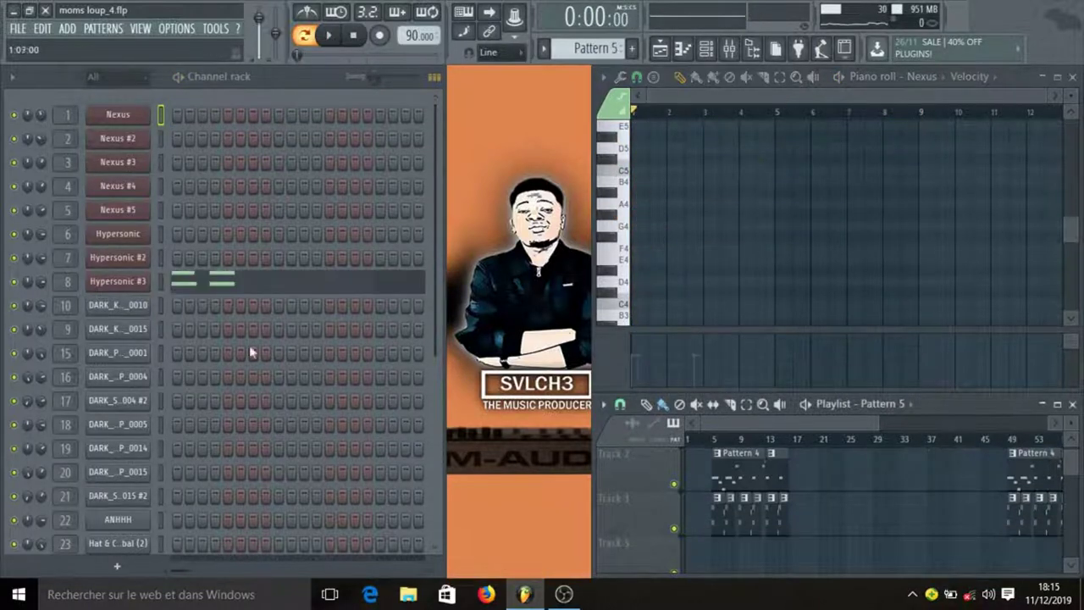
left_click(125, 283)
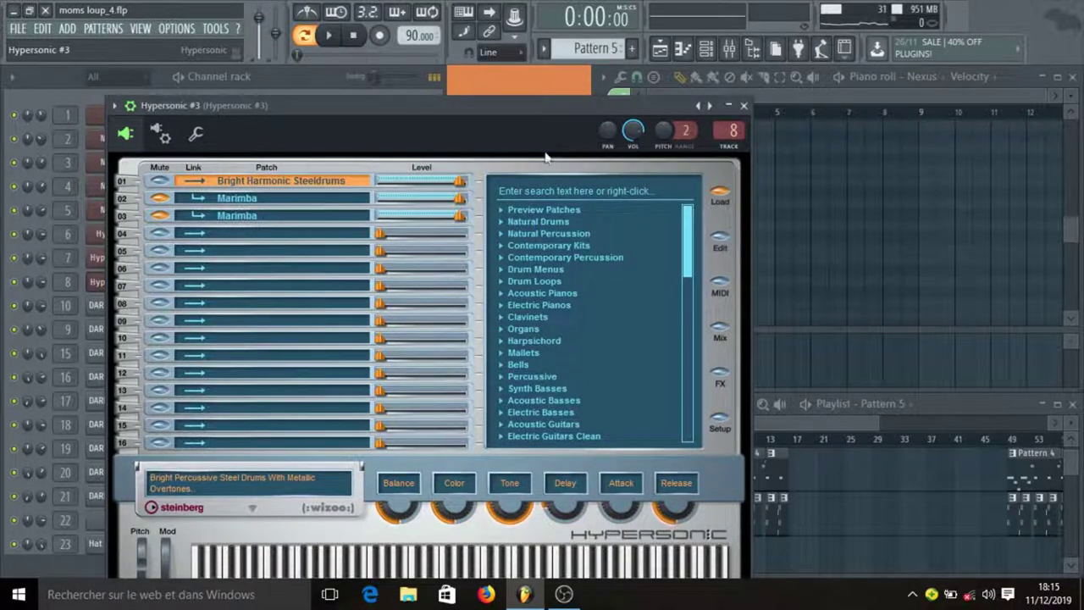
left_click(744, 105)
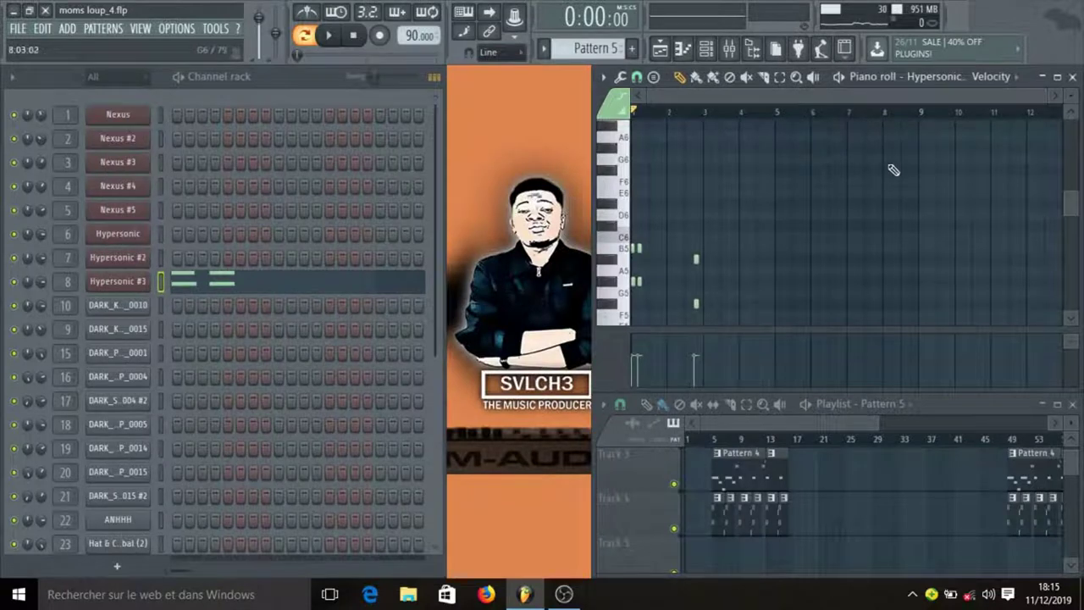
- Audition the Hypersonic #3 notes of Pattern 5 and stop playback
key("space")
scroll(894, 176, "down", 2)
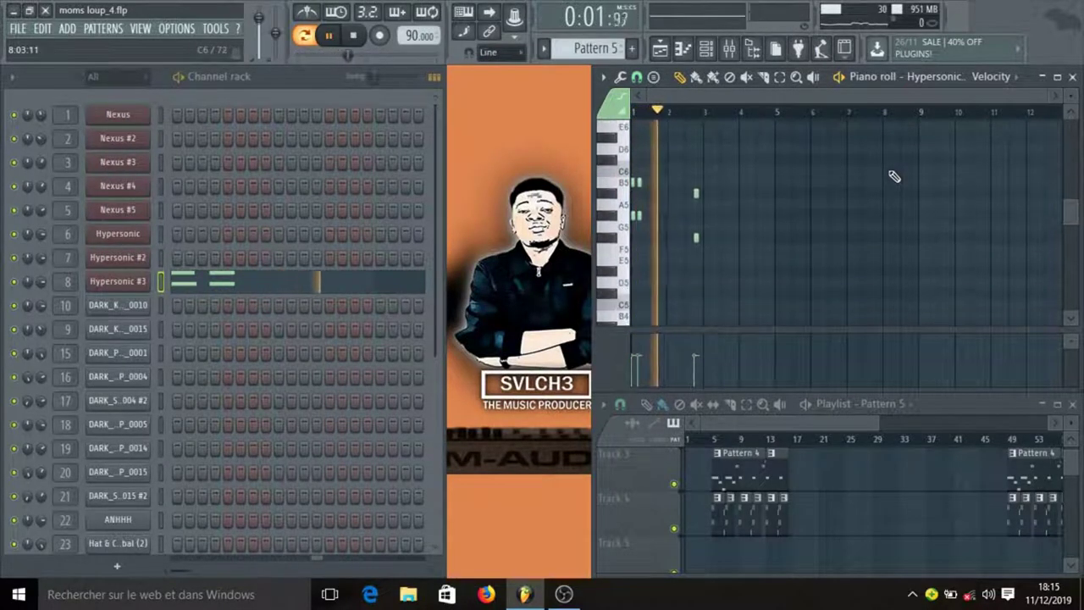
scroll(895, 176, "down", 2)
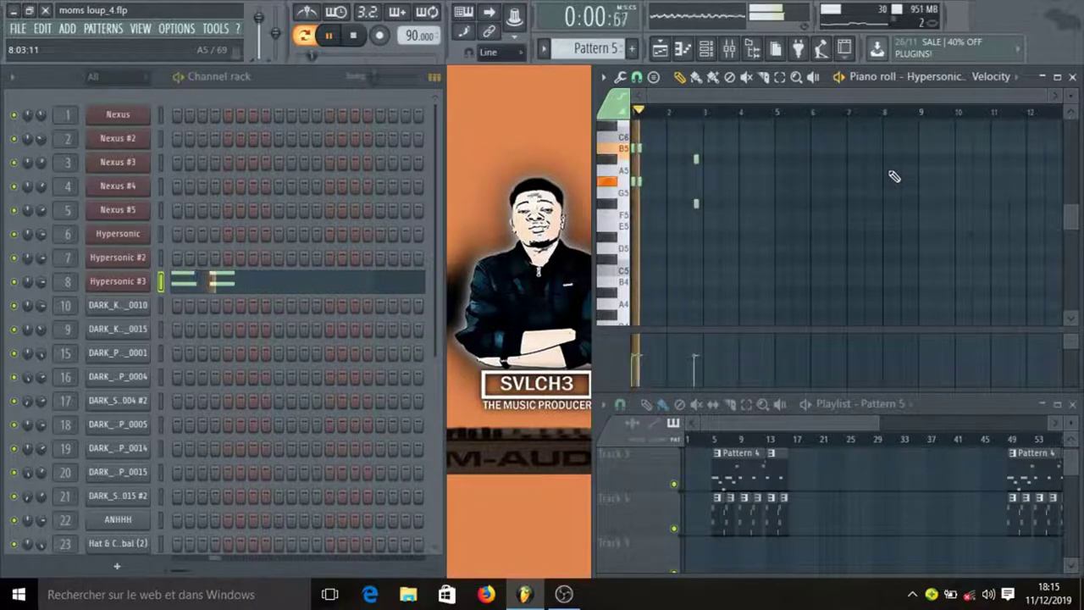
key("space")
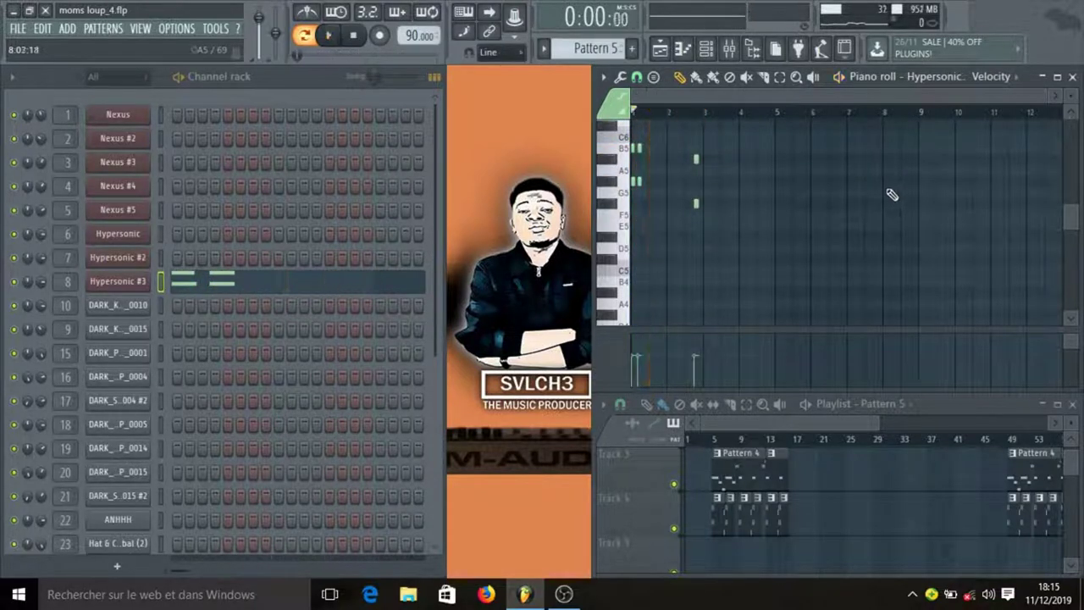
- Open Pattern 7 from the playlist and inspect the sampler settings of its DARK_KICK_0010 and DARK_KICK_0015 channels
scroll(895, 452, "down", 3)
left_click(900, 497)
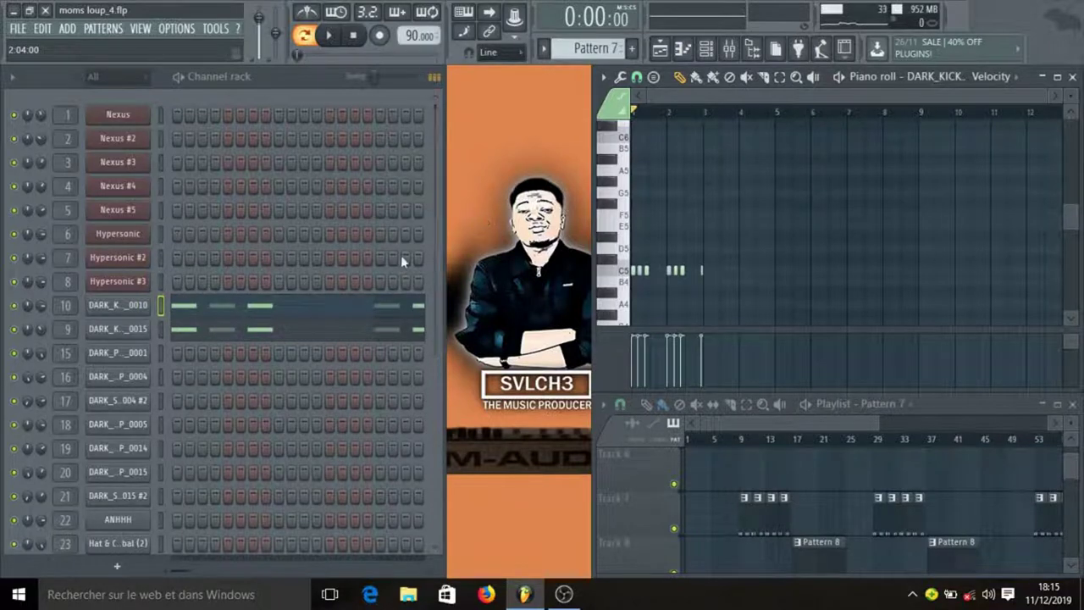
left_click(100, 308)
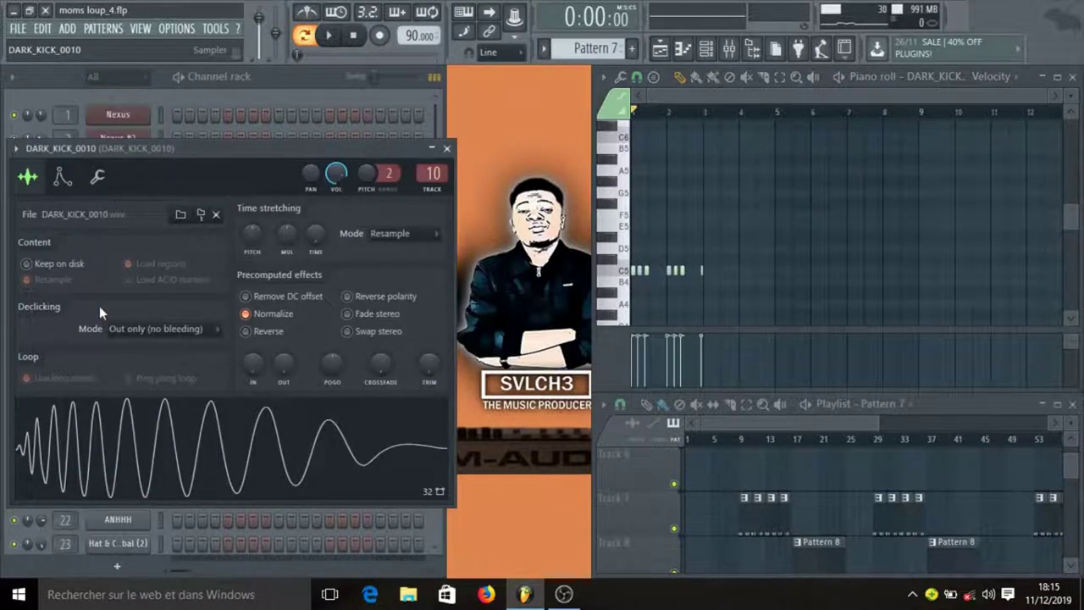
left_click(446, 148)
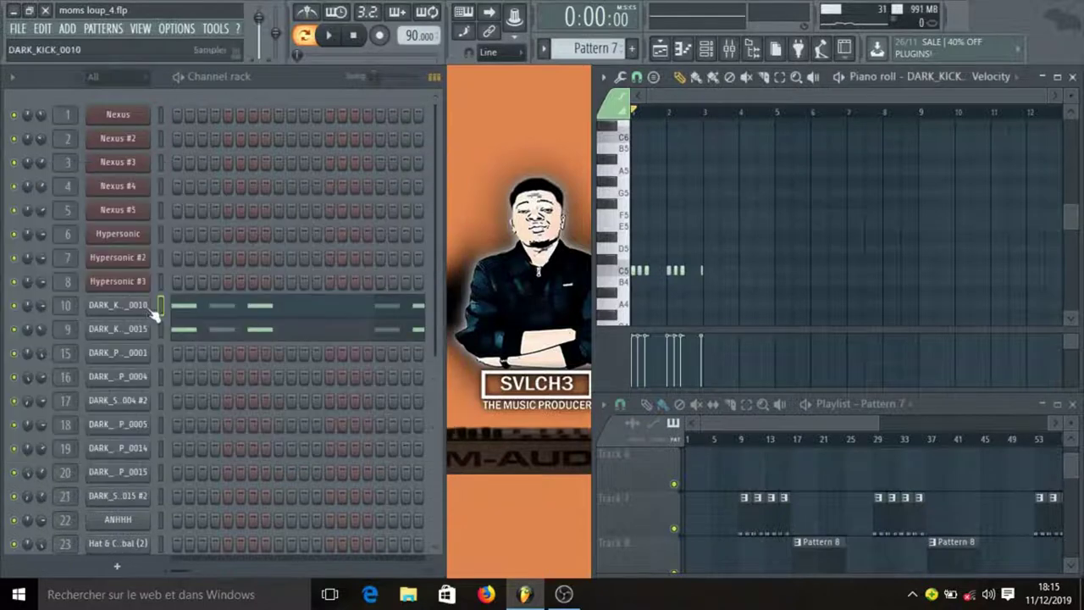
left_click(135, 330)
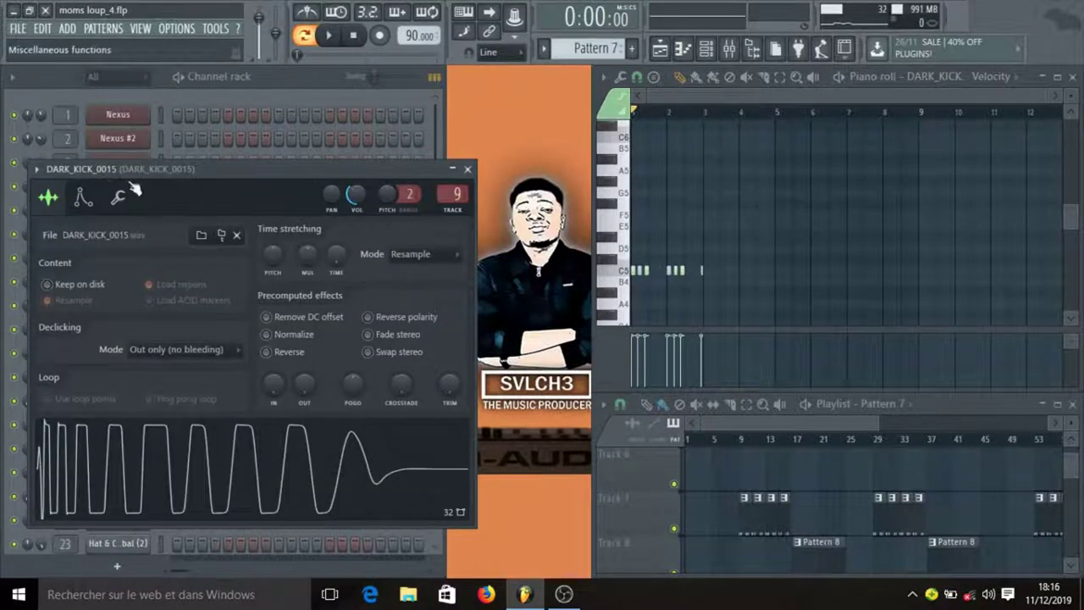
left_click(469, 169)
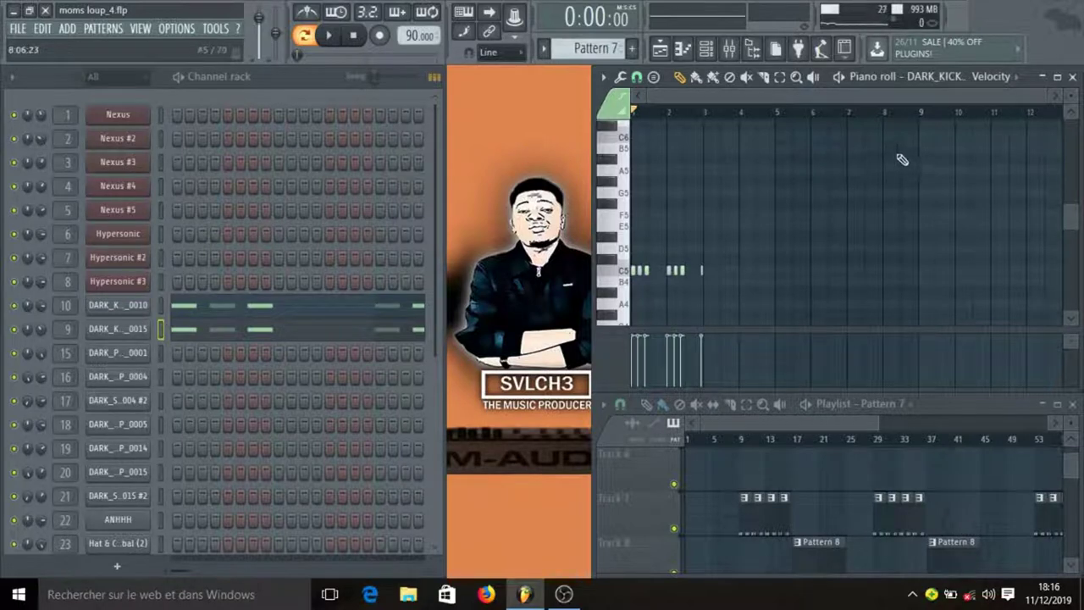
- Audition the kick rhythms of Pattern 7 and Pattern 8, stopping playback after each
scroll(902, 161, "down", 2)
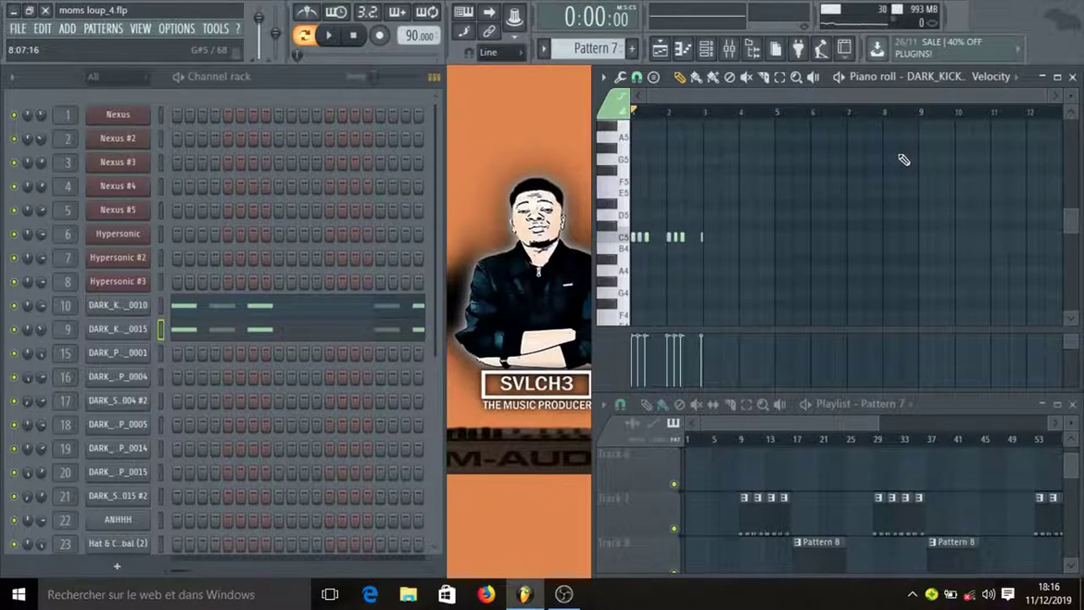
key("space")
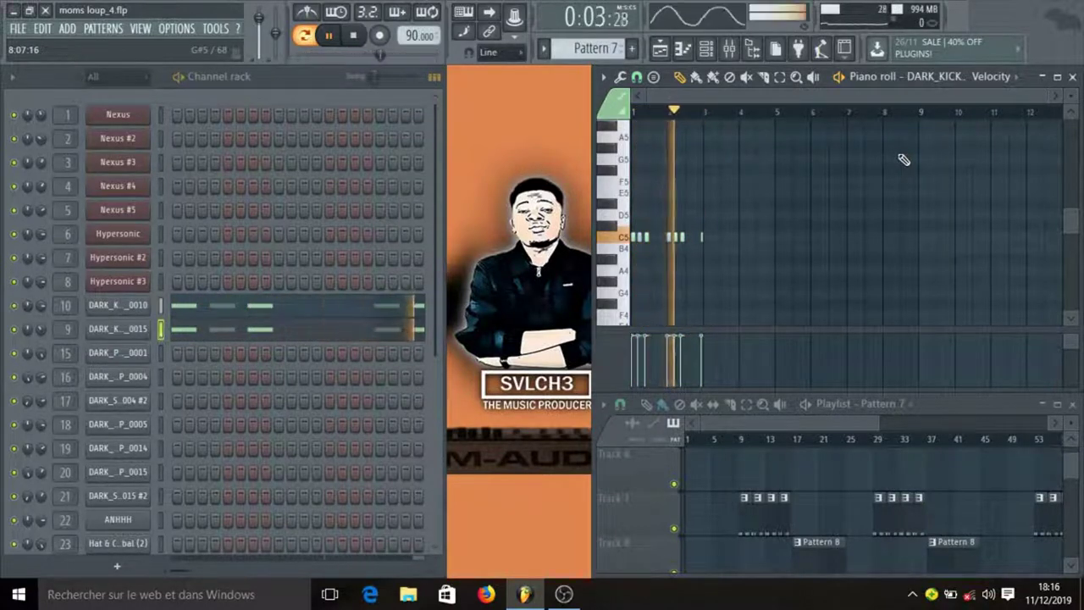
left_click(290, 313)
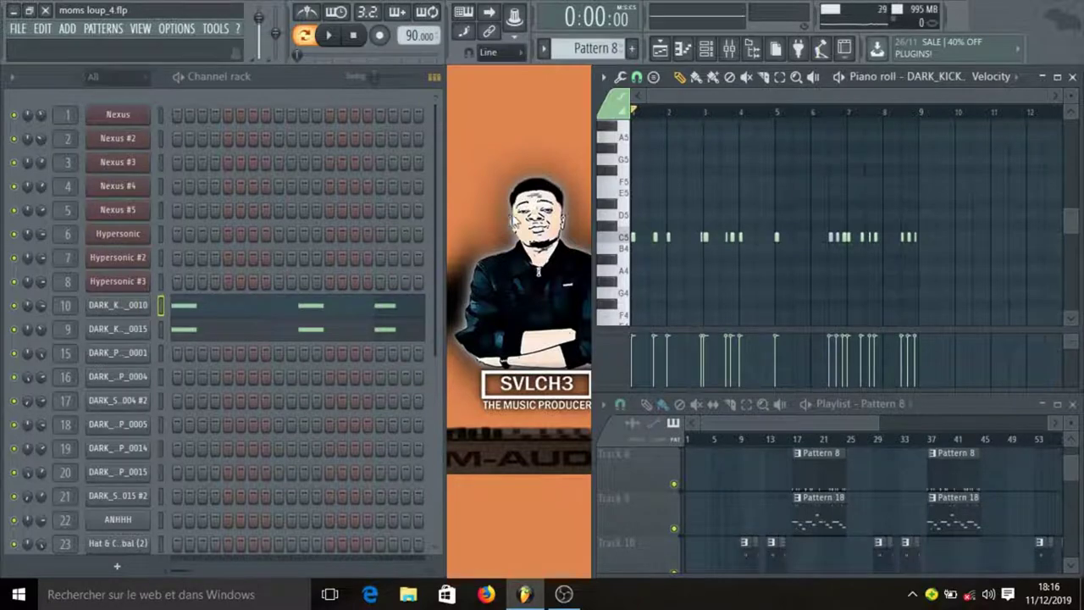
key("space")
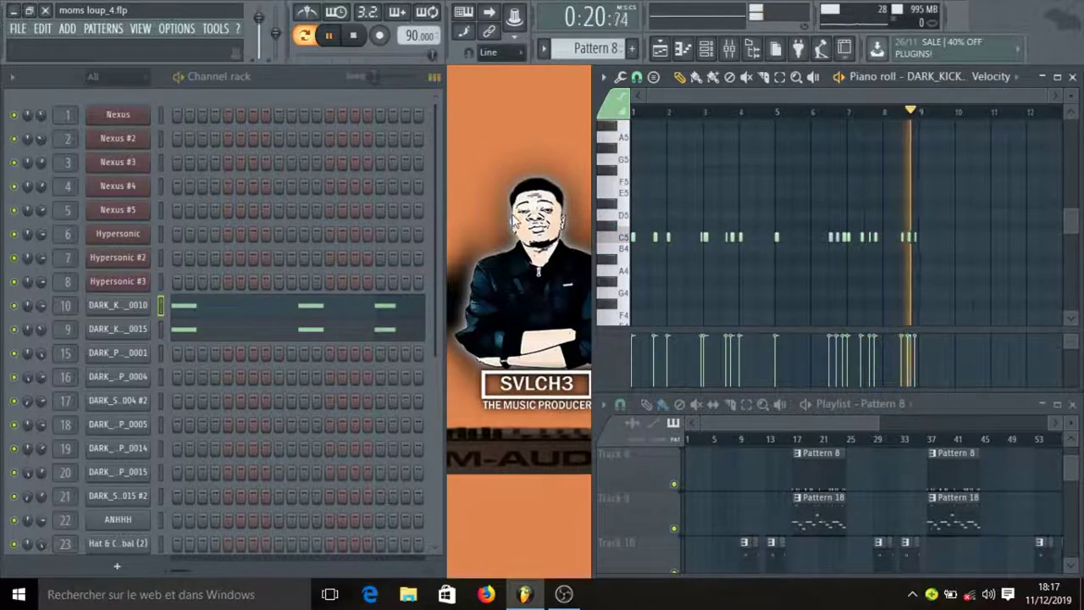
key("space")
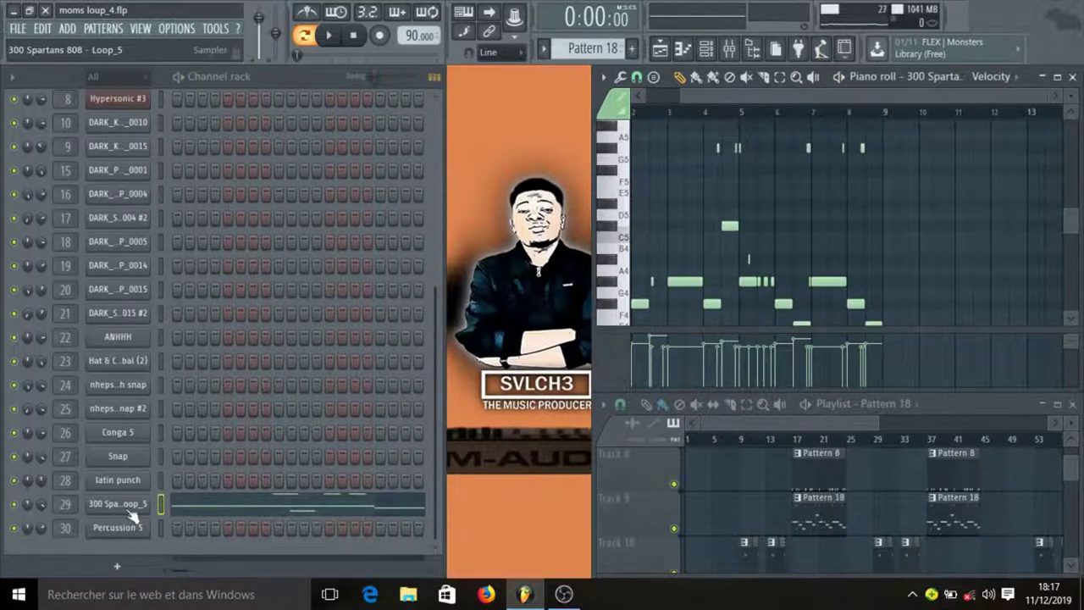
- Inspect the sampler settings and waveform options of the 300 Spartans 808 - Loop_5 channel in Pattern 18, then close its window
left_click(127, 507)
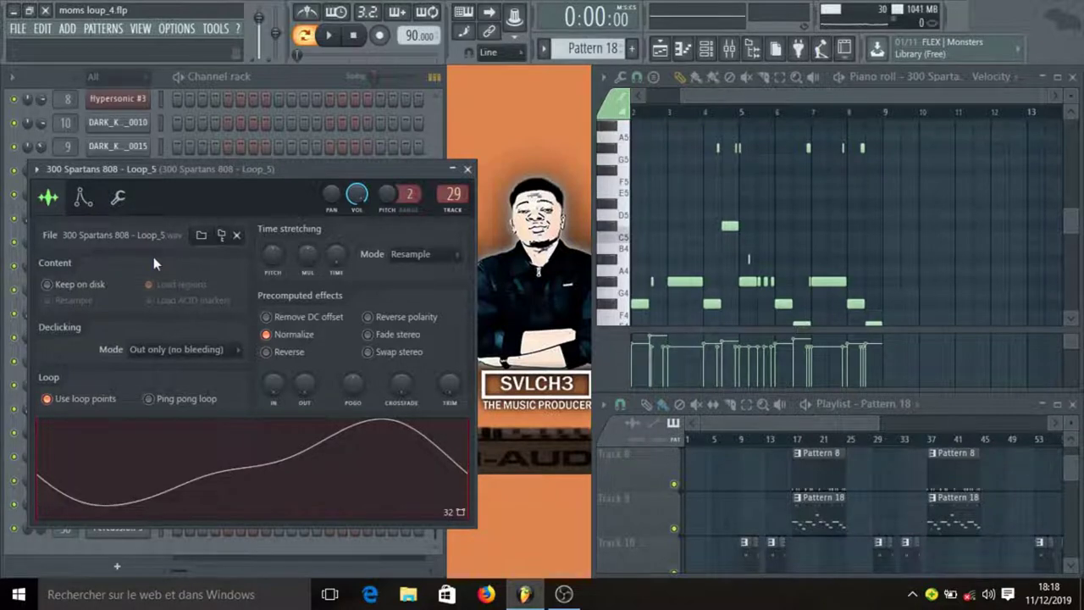
right_click(193, 472)
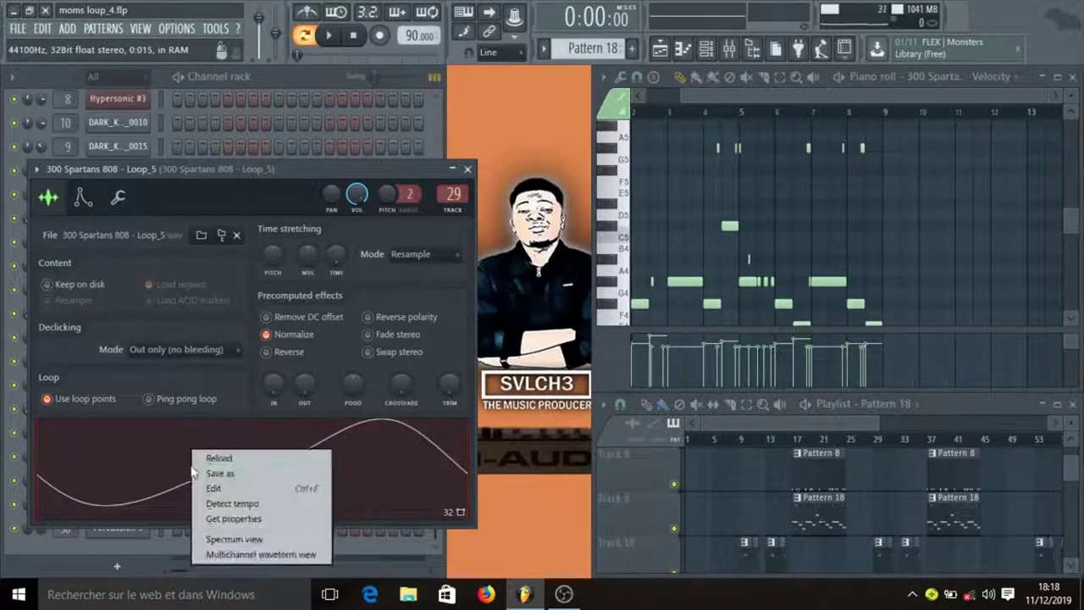
left_click(467, 169)
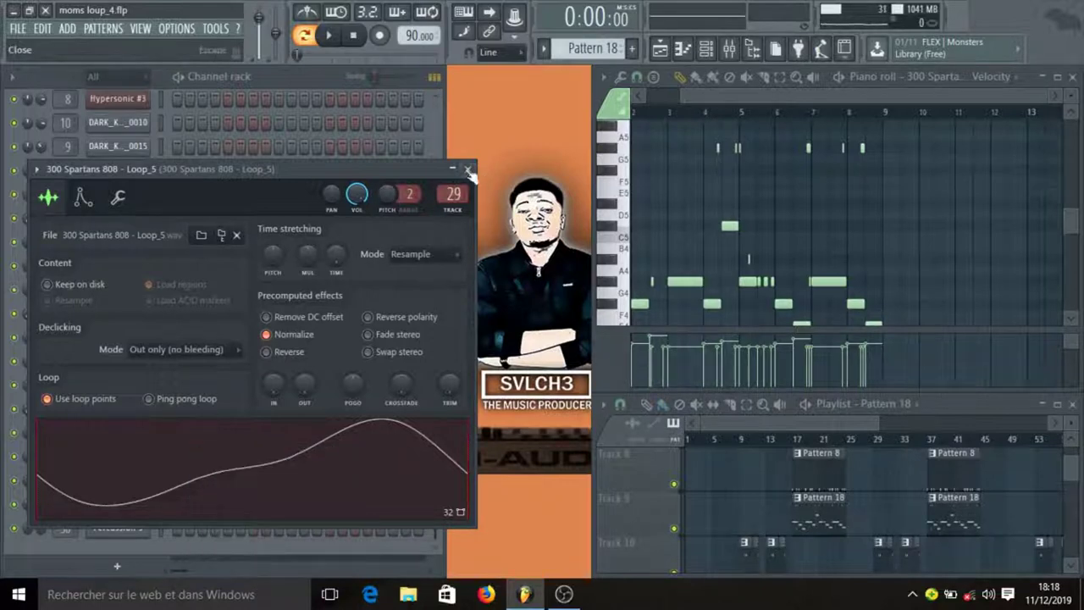
left_click(466, 169)
- Open the Edison in the first effect slot of the mixer's Master track and view the full 300 Spartans 808 waveform
left_click(729, 48)
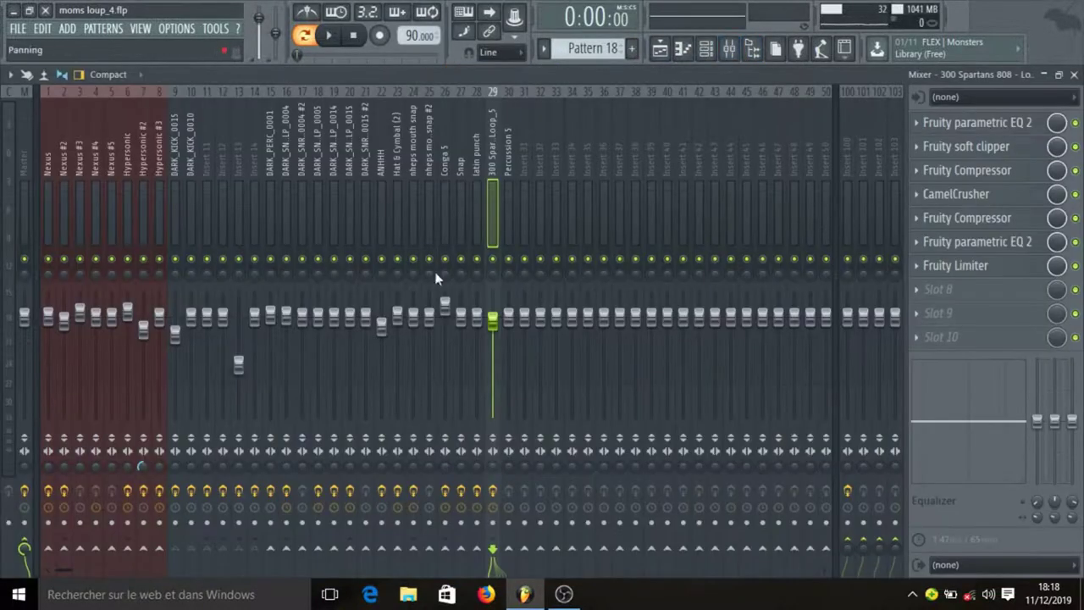
left_click(31, 155)
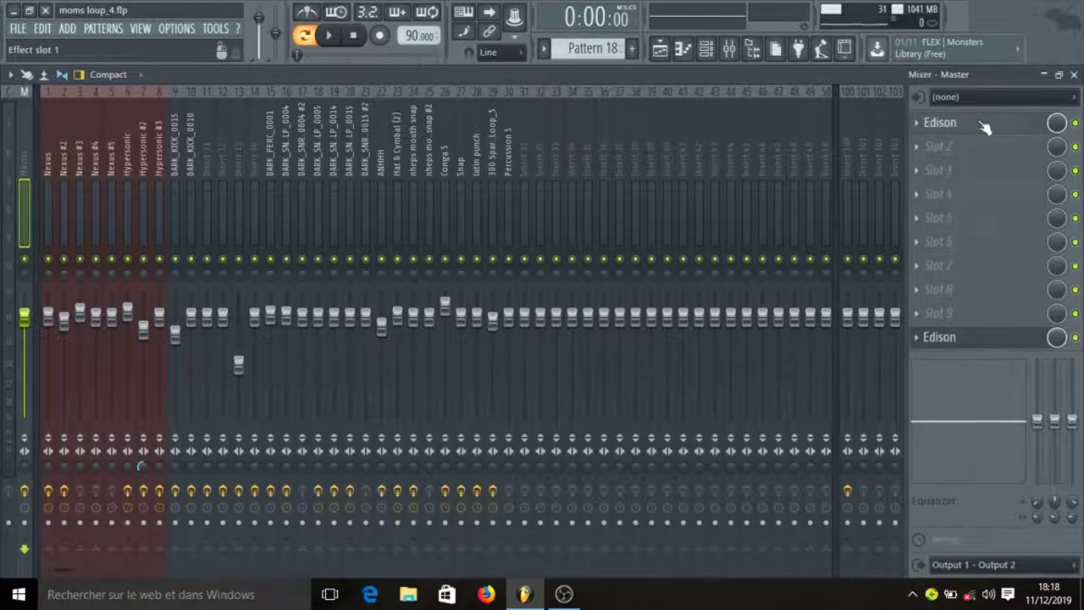
left_click(931, 122)
scroll(474, 359, "up", 3)
scroll(474, 359, "down", 10)
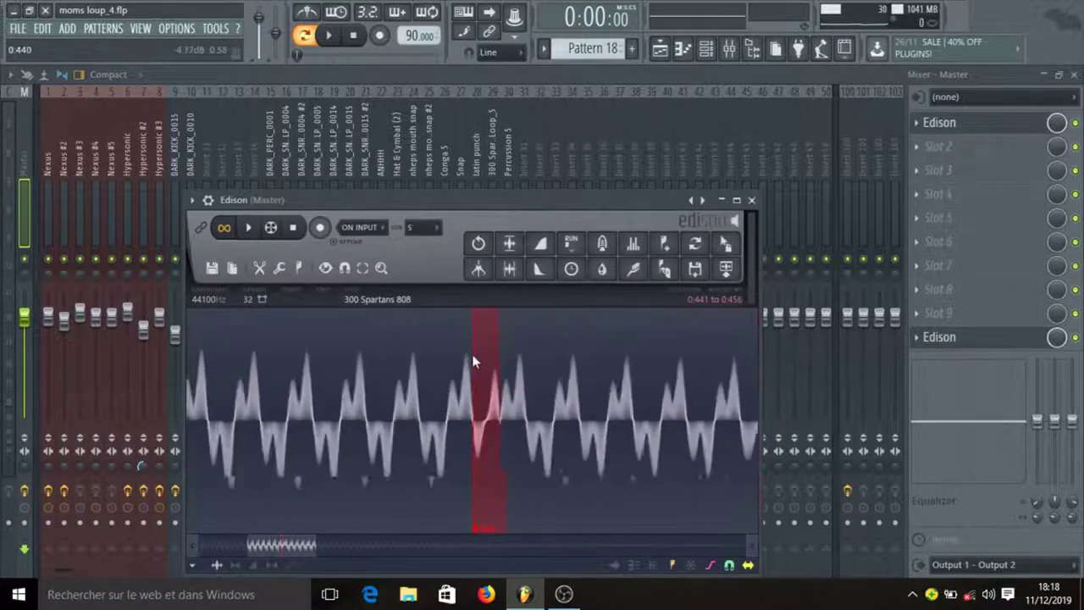
scroll(433, 365, "down", 2)
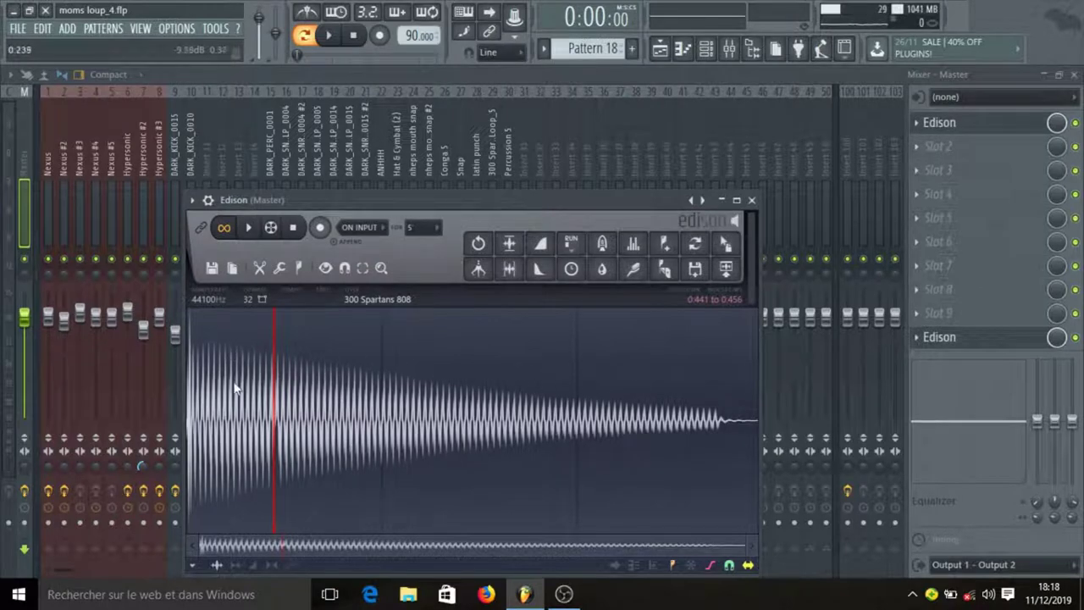
- Examine the start and end of the selected loop region in the 300 Spartans 808 waveform up close, then close Edison
scroll(296, 378, "up", 4)
scroll(201, 376, "up", 6)
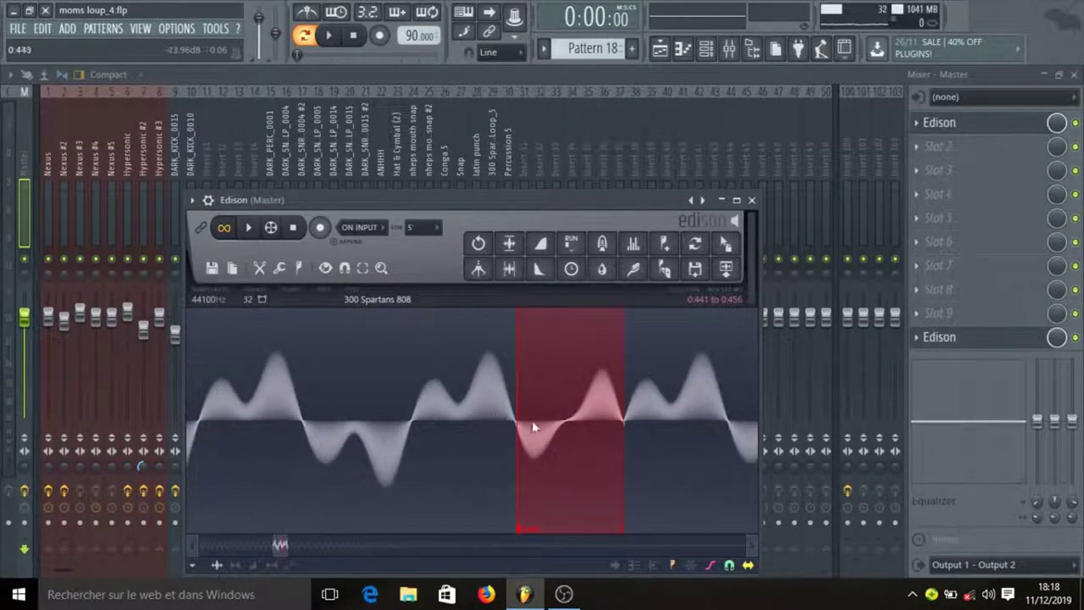
scroll(533, 419, "up", 3)
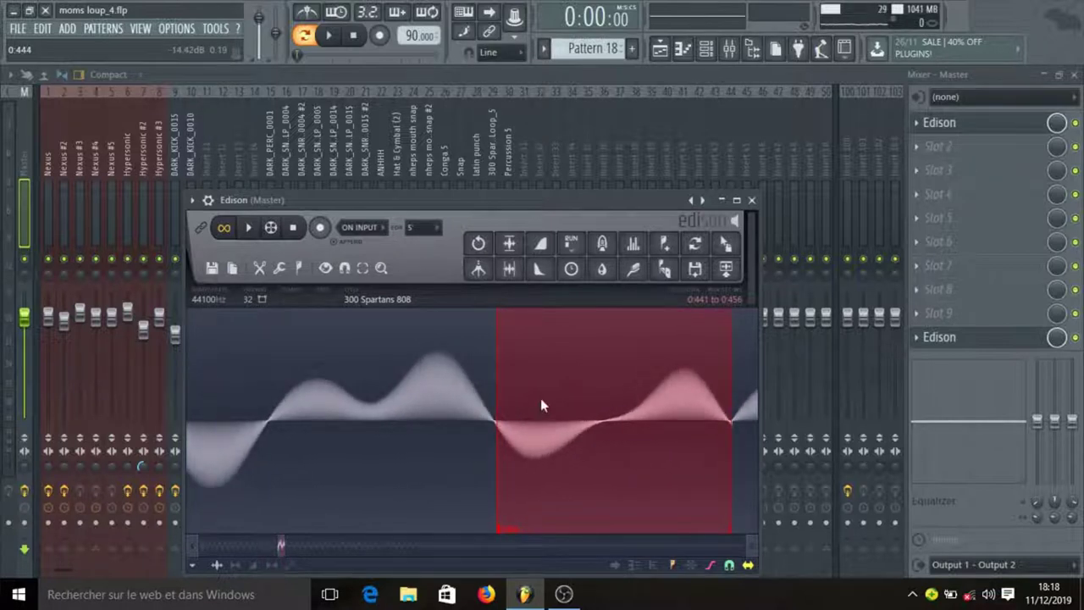
scroll(540, 398, "up", 4)
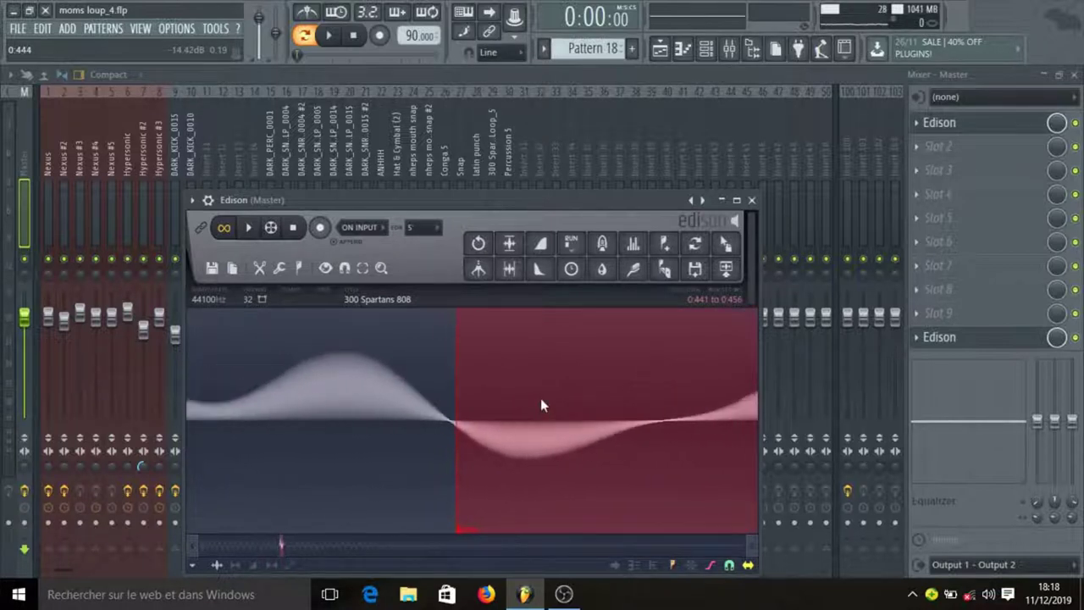
scroll(592, 458, "right", 4)
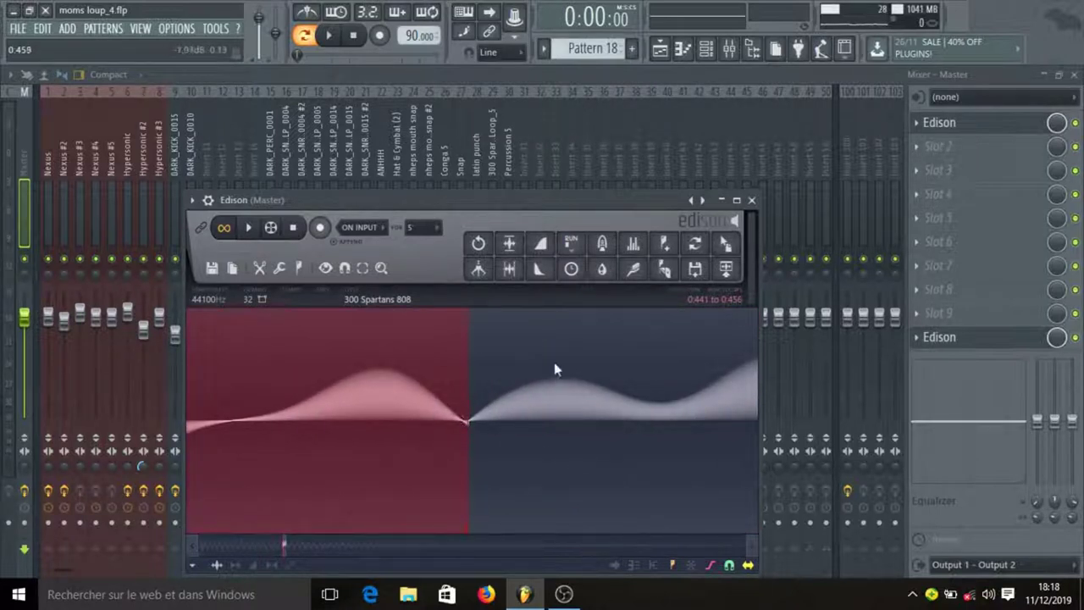
left_click(751, 200)
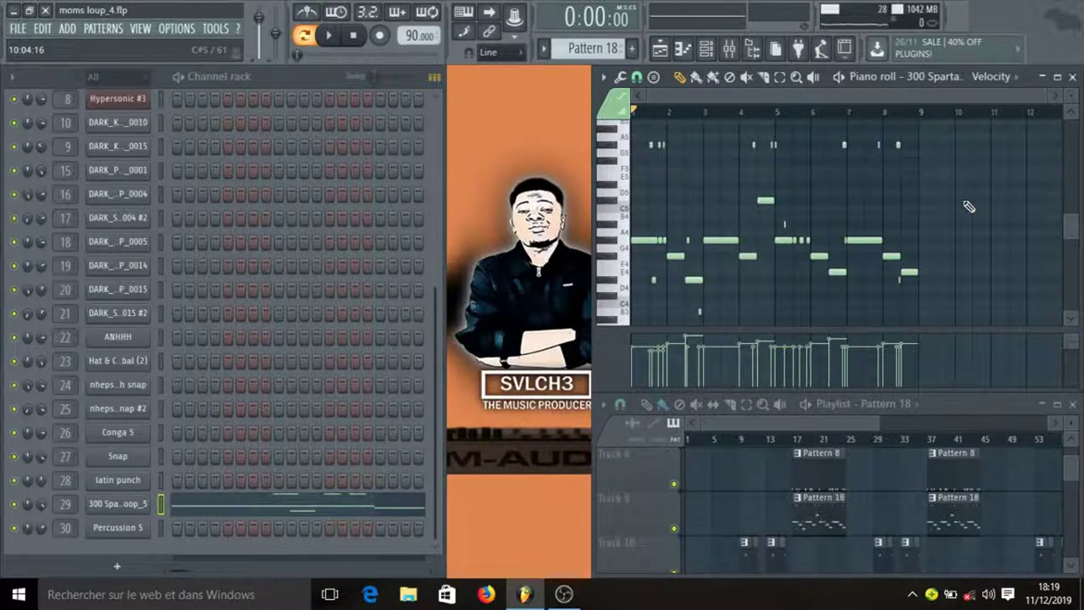
- Audition the 300 Spartans 808 line of Pattern 18 and stop playback
key("space")
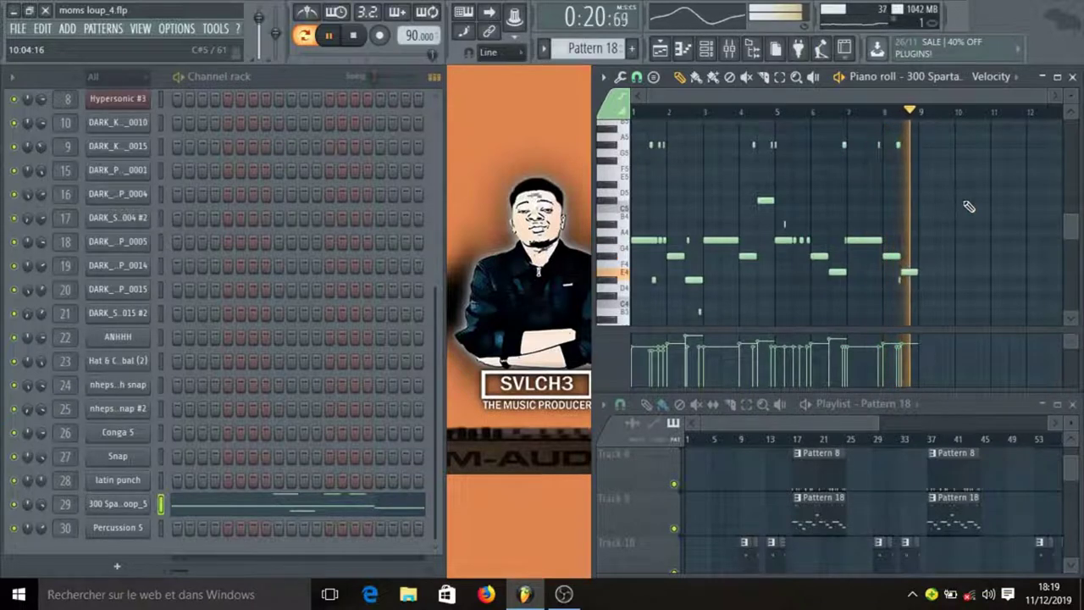
key("space")
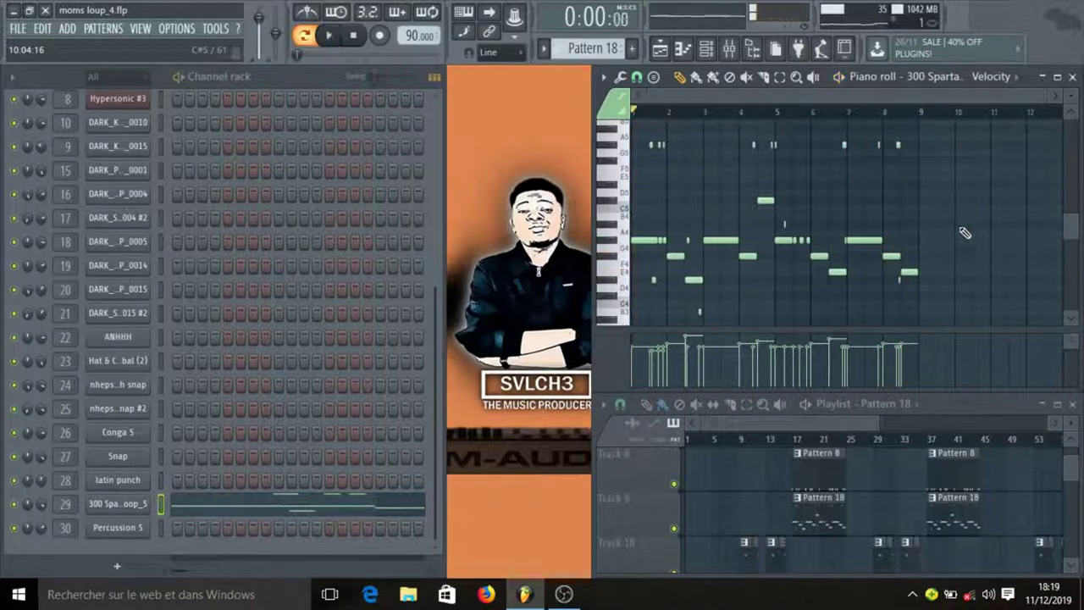
- Open Pattern 9 from the playlist, check the sample in its DARK_PERC_0001 channel, and audition its notes
left_click(800, 524)
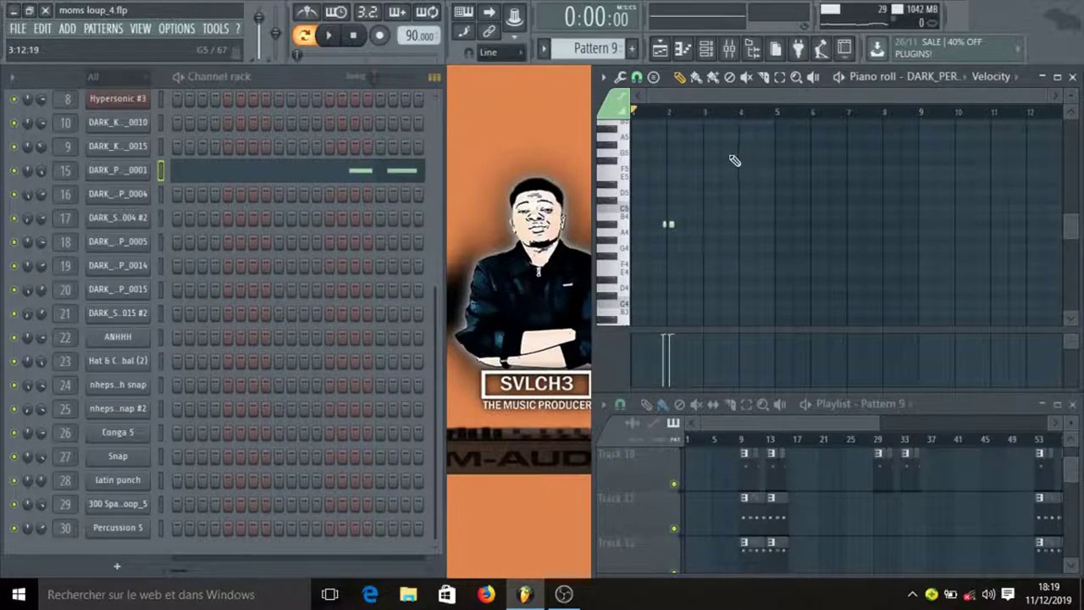
left_click(117, 171)
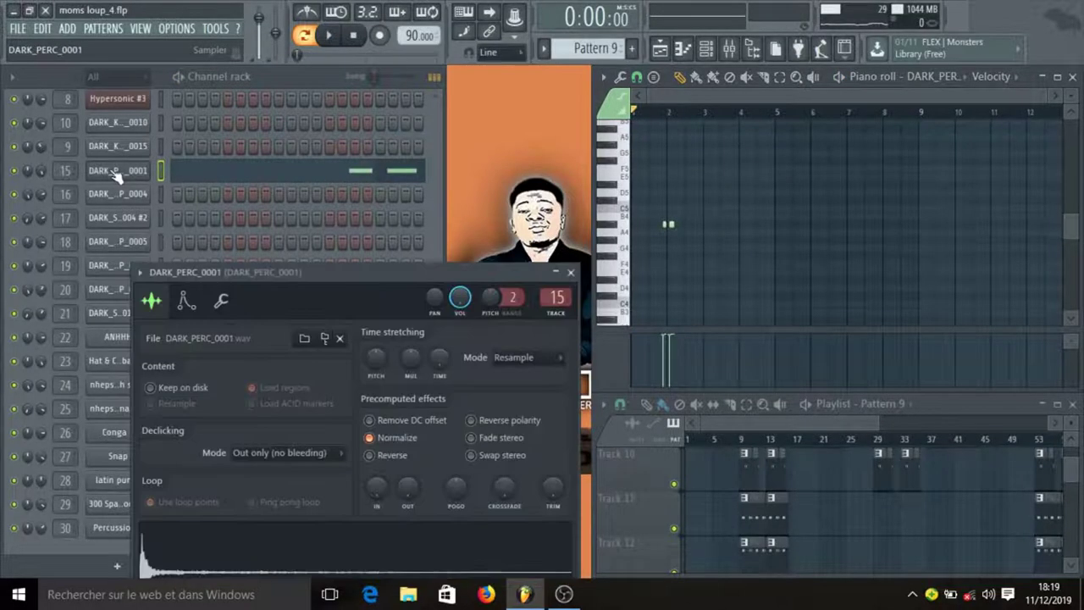
left_click(571, 274)
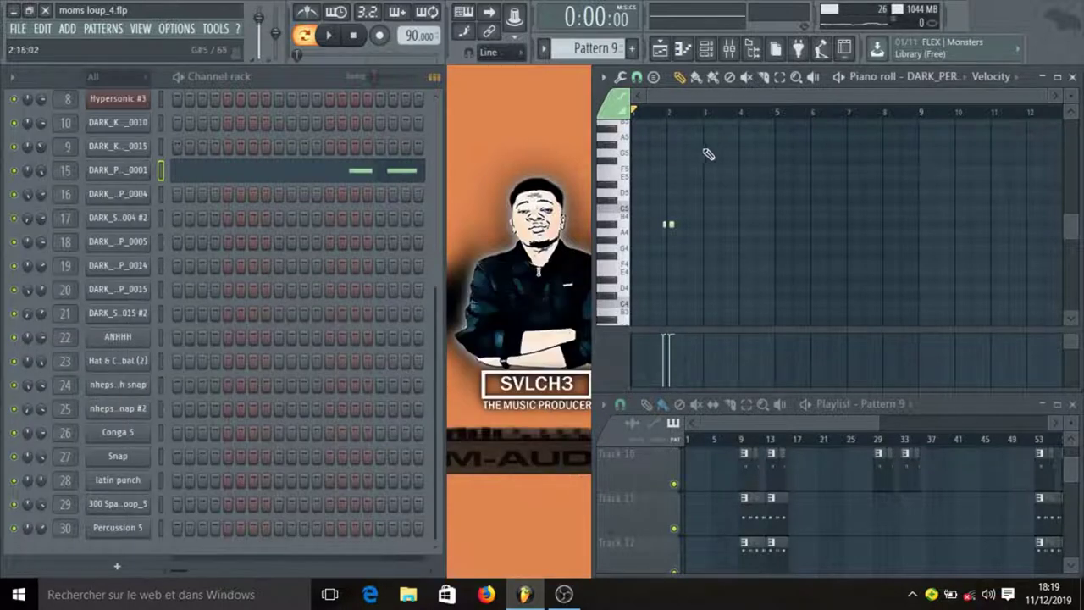
key("space")
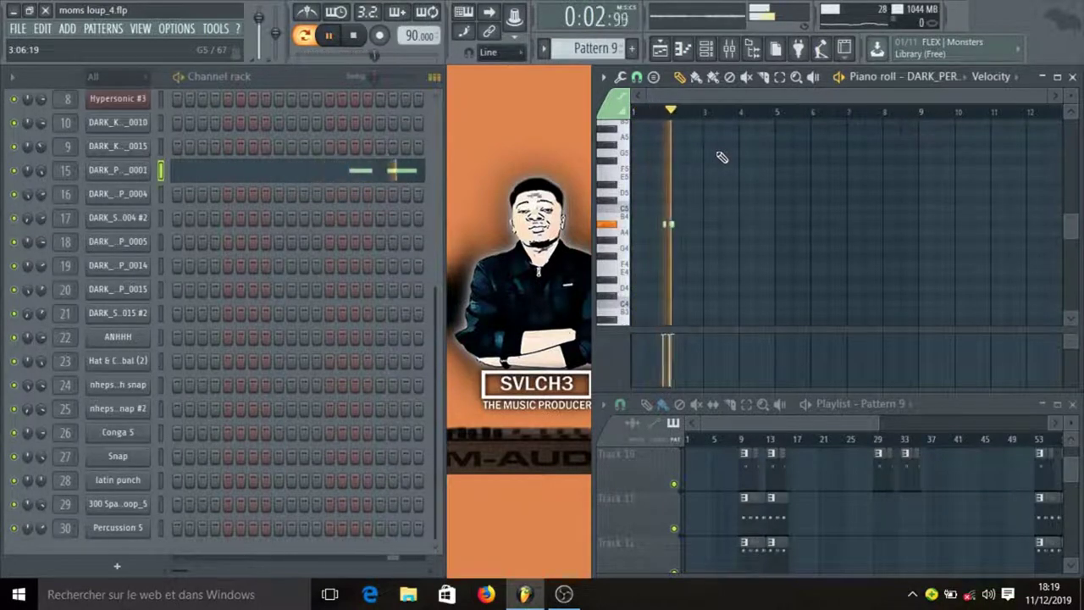
key("space")
- Switch to Pattern 10, check the sample loaded in its DARK_SNR&CLP_0015 channel, and close the channel window
key("KP_Add")
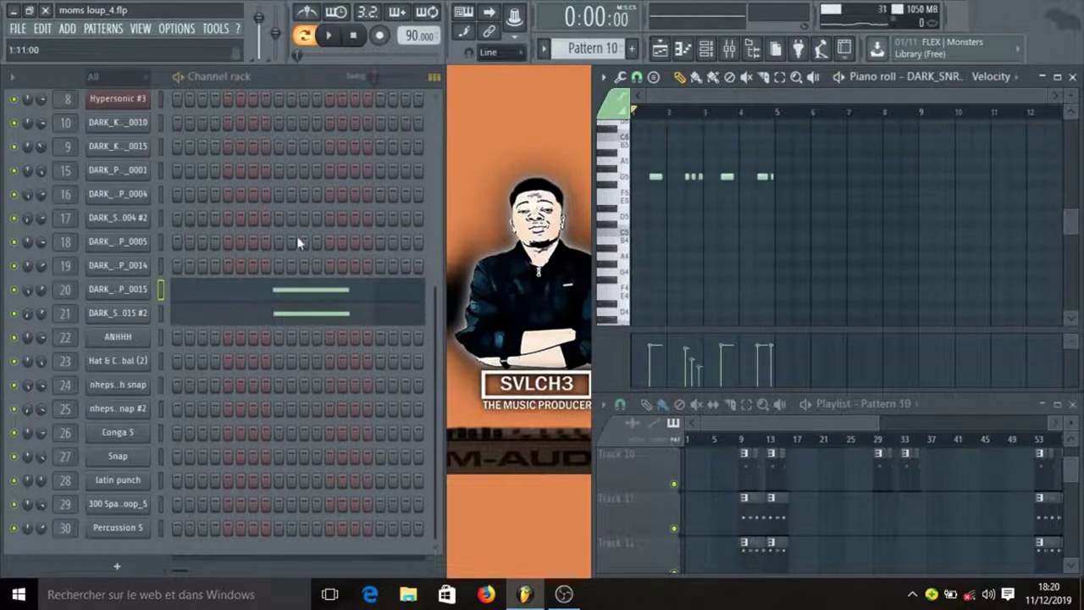
left_click(129, 292)
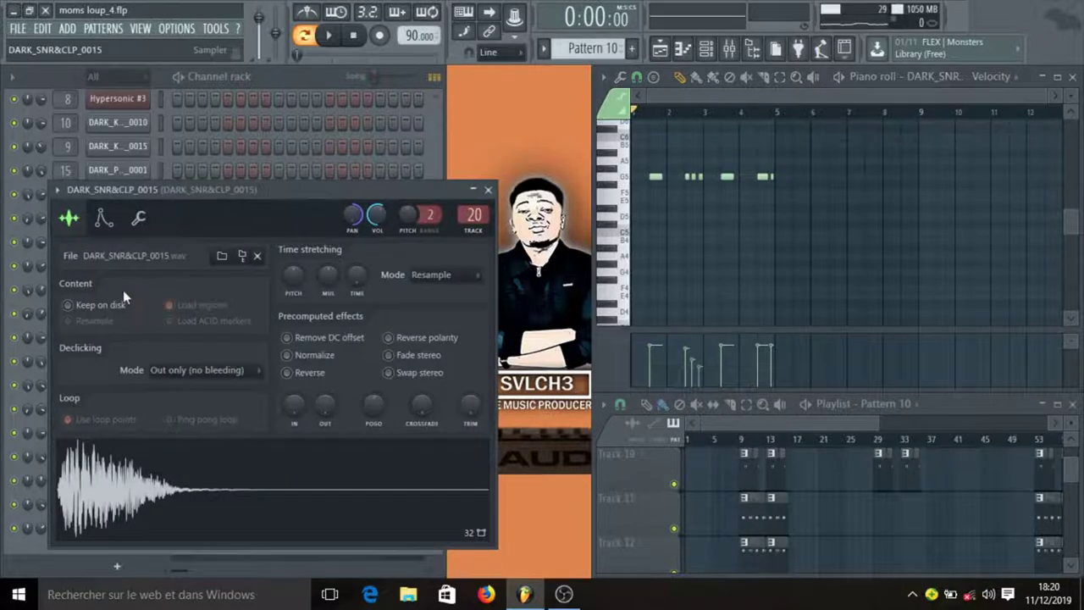
left_click(492, 197)
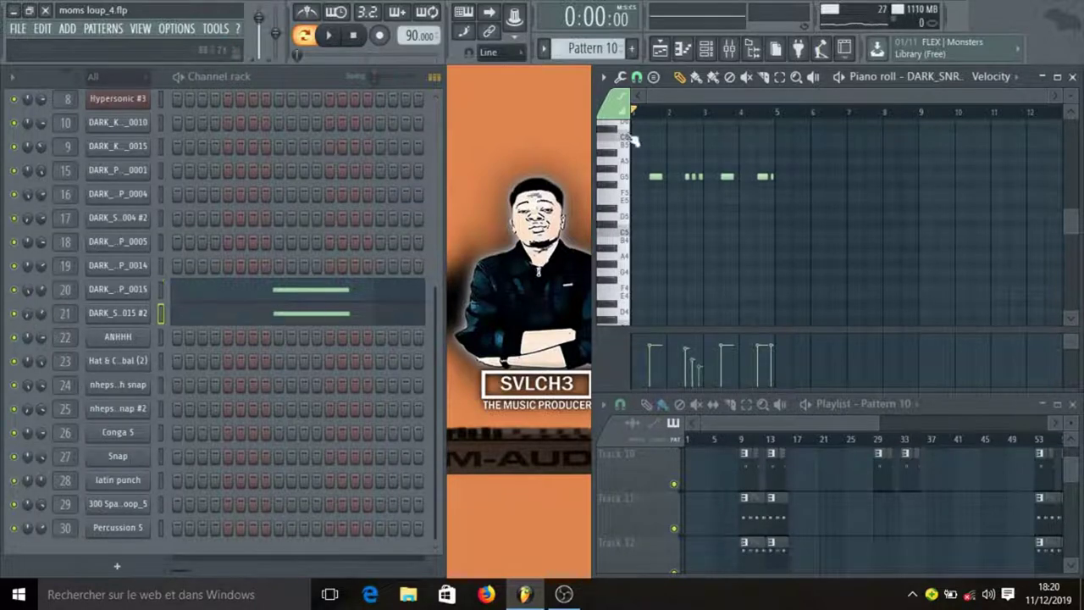
- Examine up close where the first G5 note of Pattern 10 starts in the DARK_SNR&CLP_0015 #2 piano roll
scroll(648, 122, "up", 3, "ctrl")
scroll(669, 124, "up", 3)
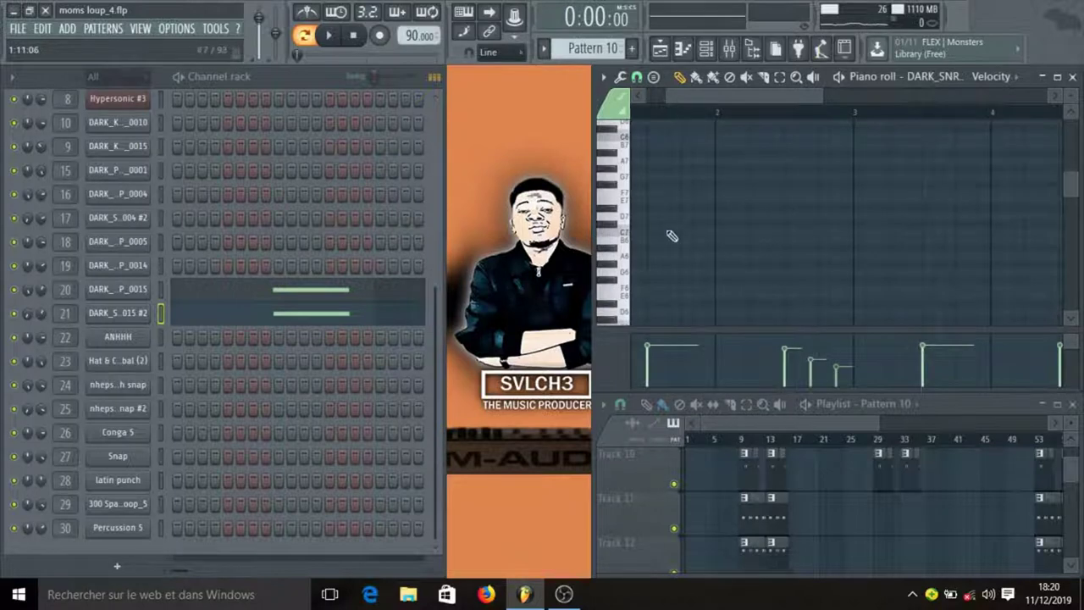
scroll(652, 195, "down", 3)
scroll(648, 117, "up", 5, "ctrl")
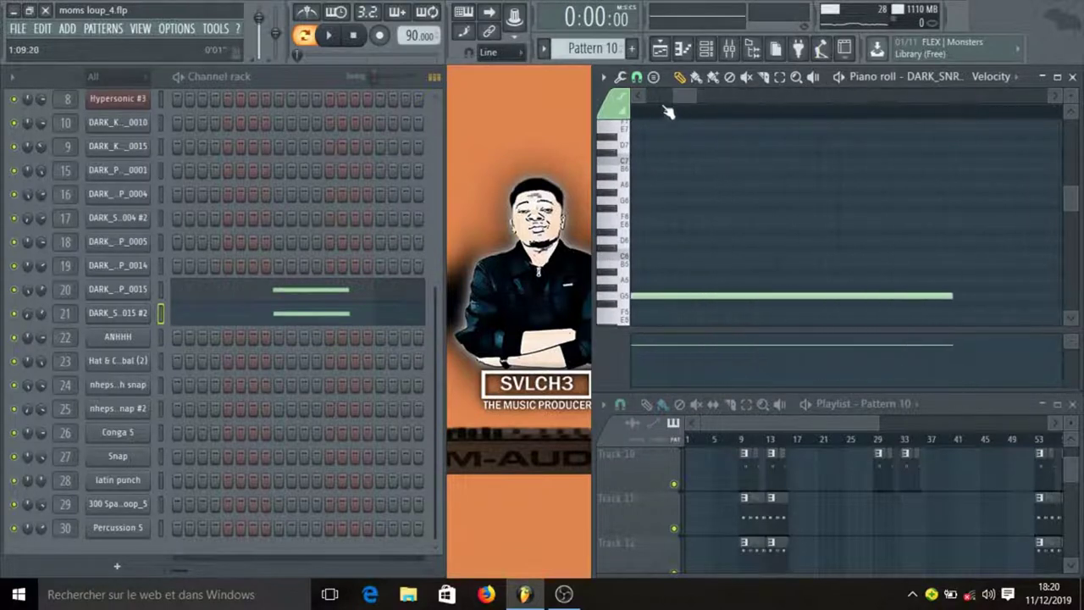
left_click_drag(682, 100, 669, 101)
scroll(811, 198, "up", 3)
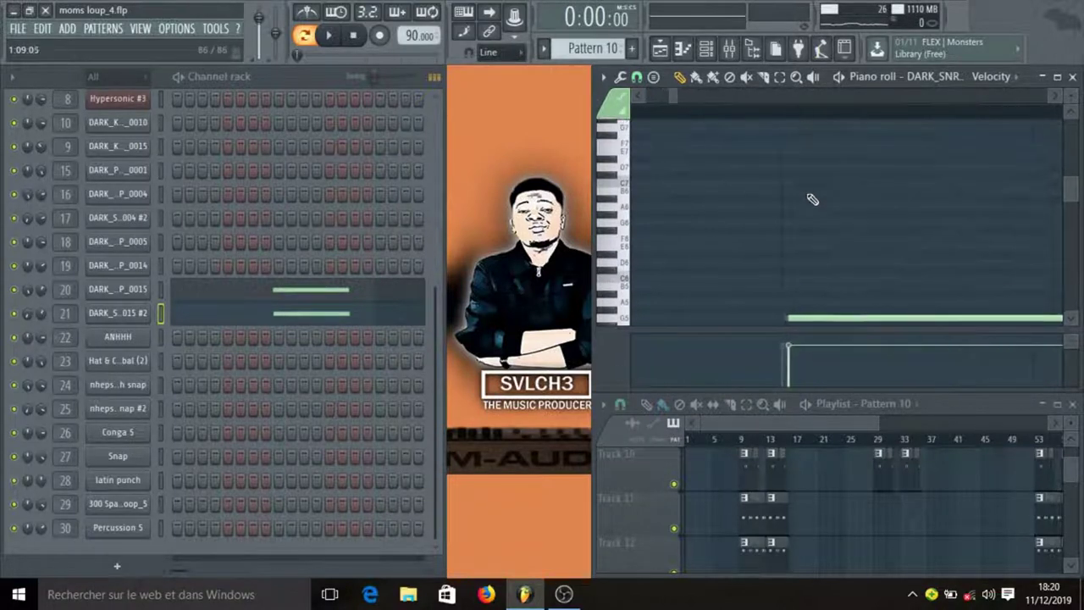
scroll(821, 200, "down", 6)
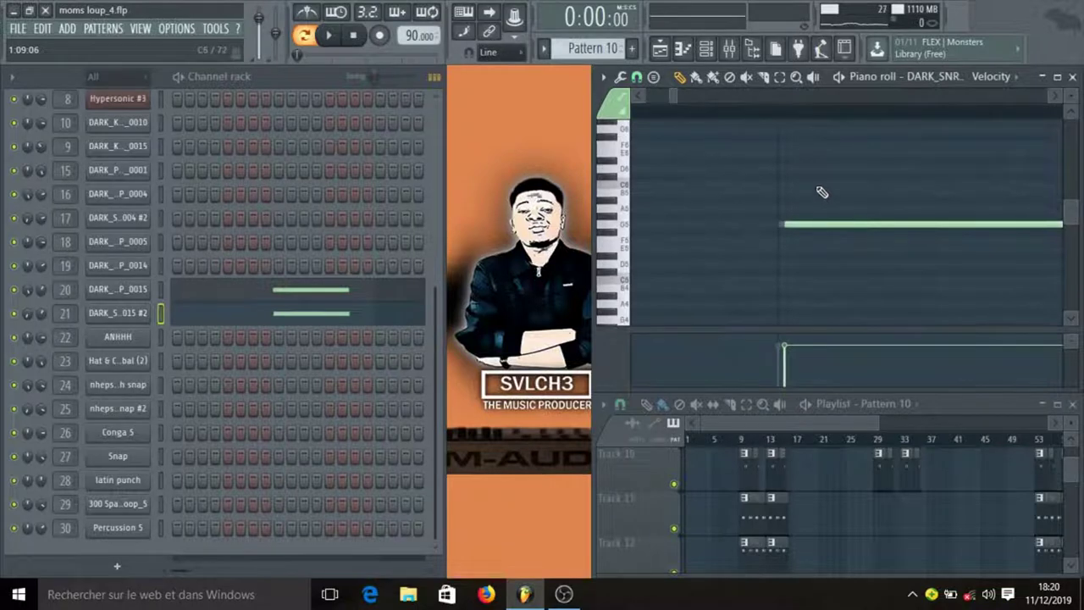
- Select all of Pattern 10's G5 notes to highlight them, clear the selection, and audition the pattern
key("ctrl+a")
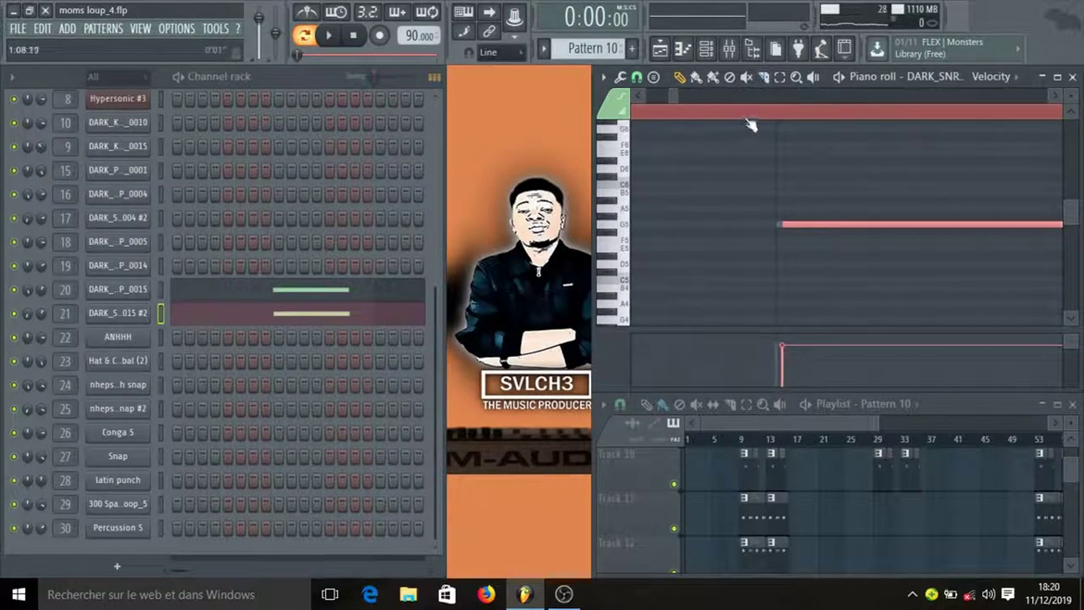
scroll(749, 119, "down", 6)
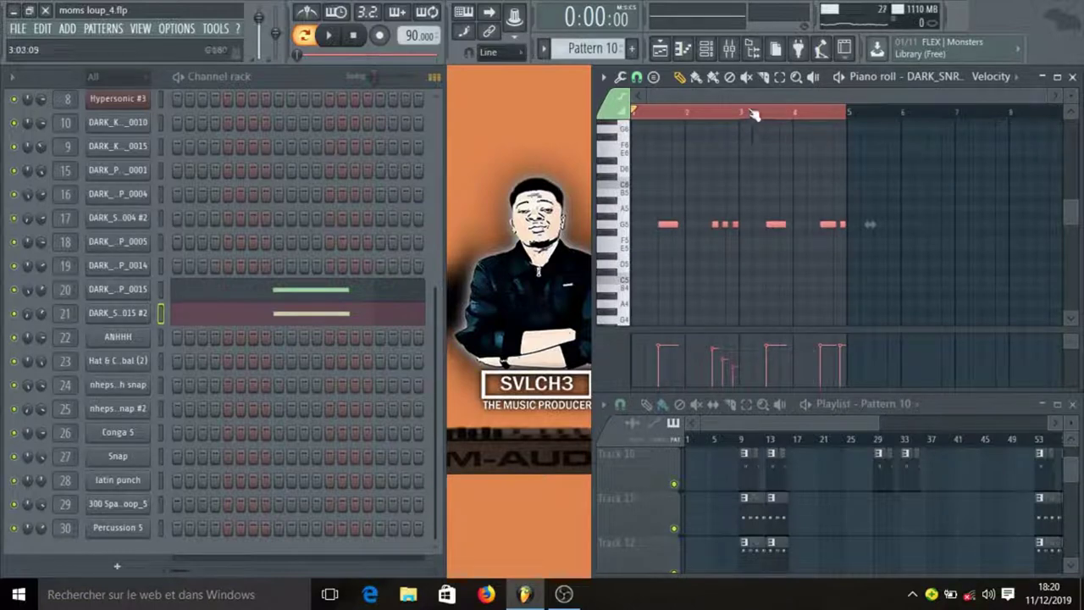
left_click(752, 114)
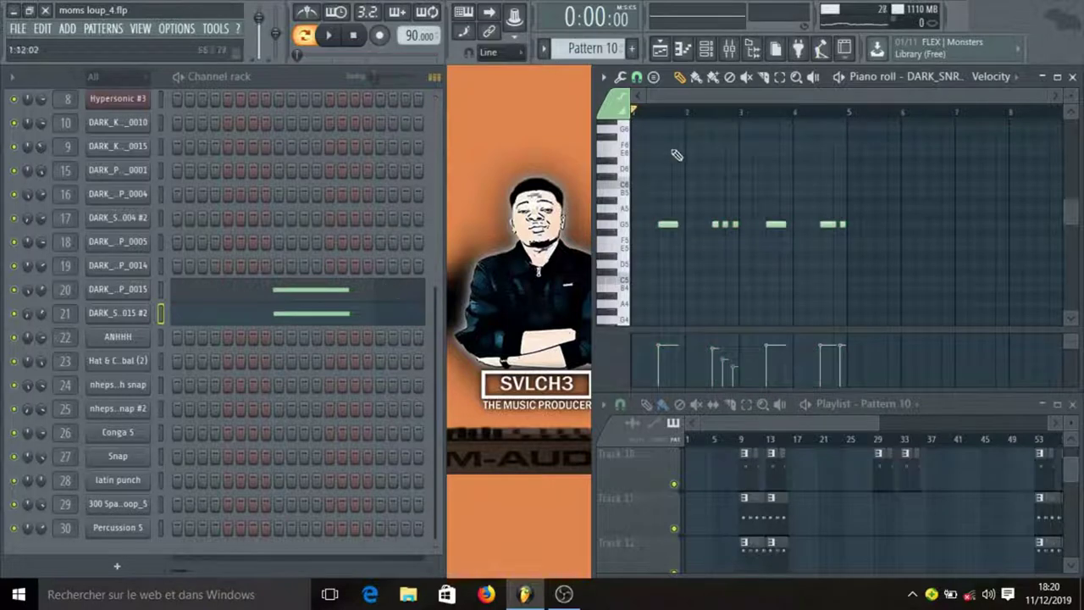
key("space")
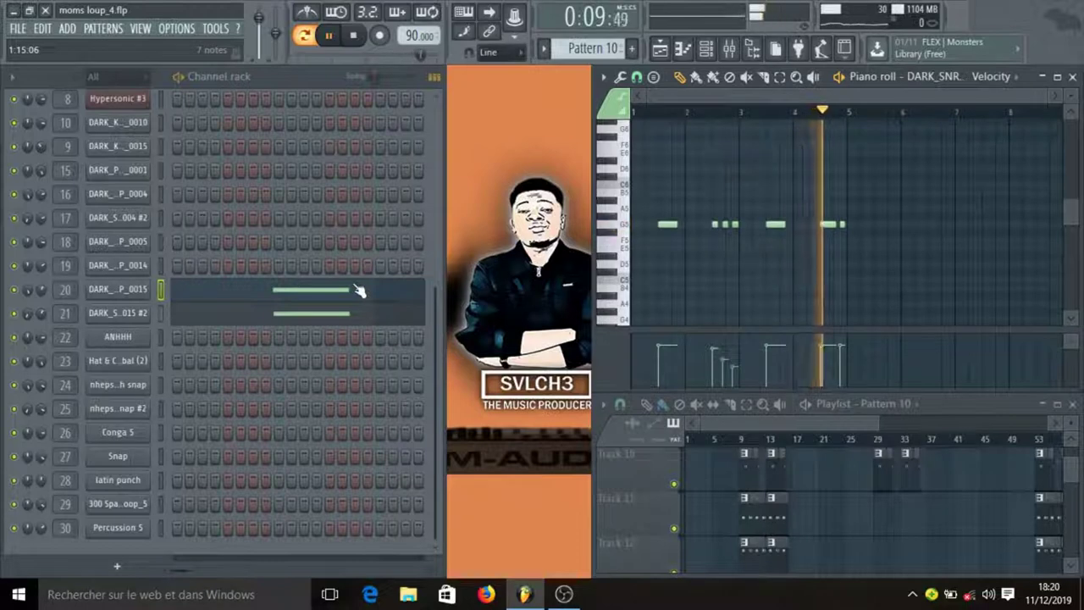
key("space")
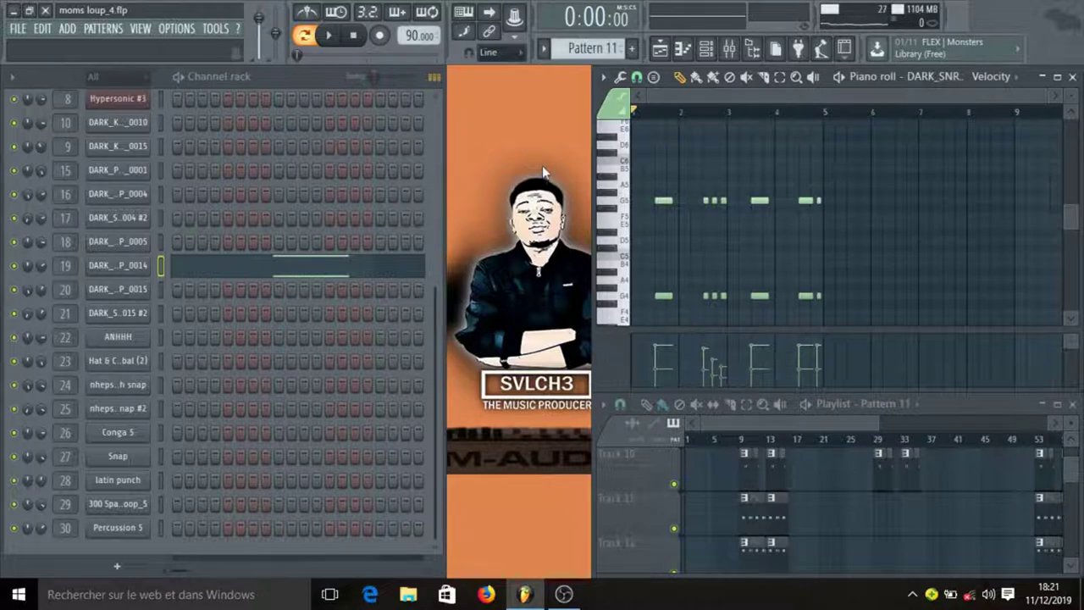
- Audition the DARK_SNR&CLP_0014 notes of Pattern 11, stop playback, and sound the lower G4 note alone
key("space")
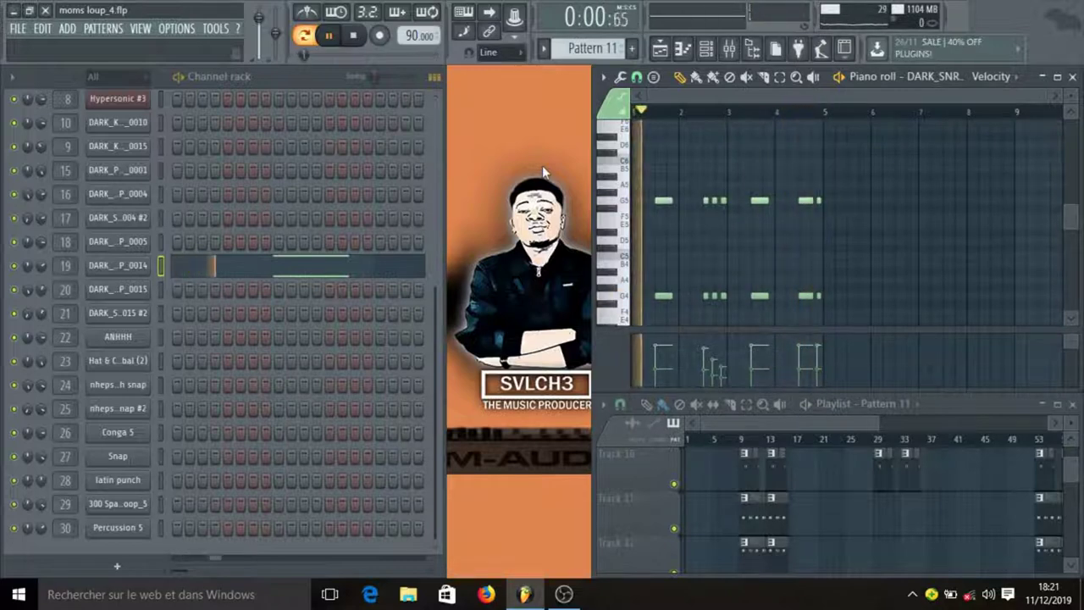
key("space")
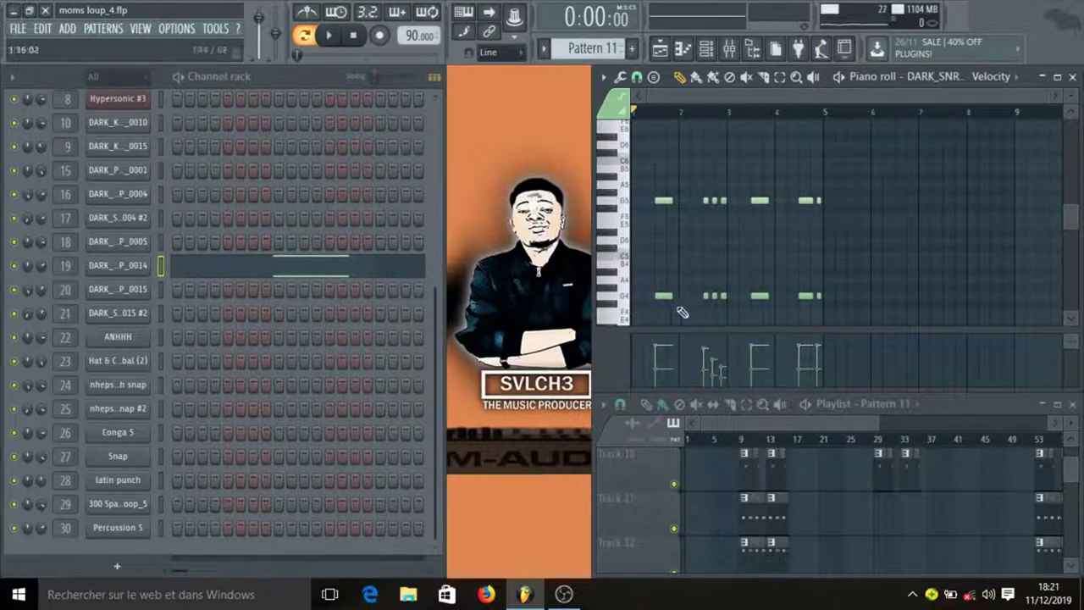
left_click(631, 299)
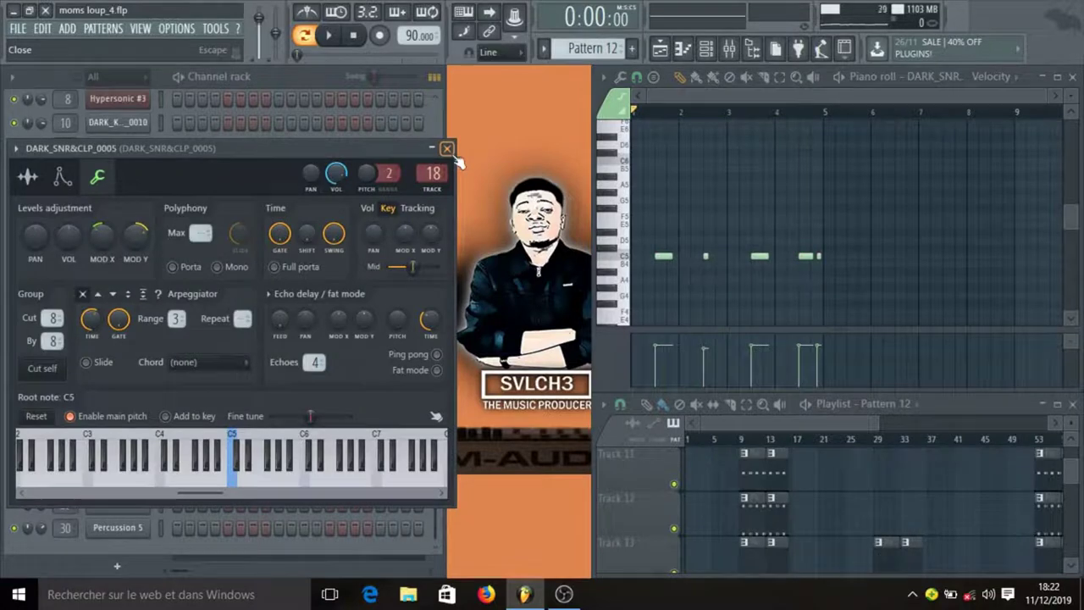
- Close the DARK_SNR&CLP_0005 channel settings and audition the notes of Pattern 12
left_click(446, 149)
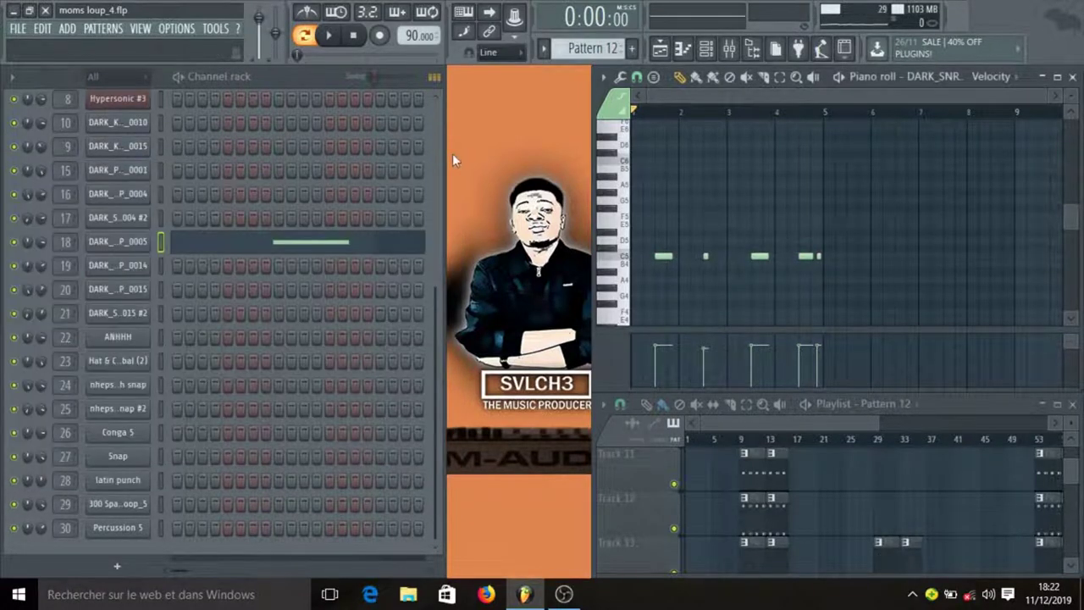
key("space")
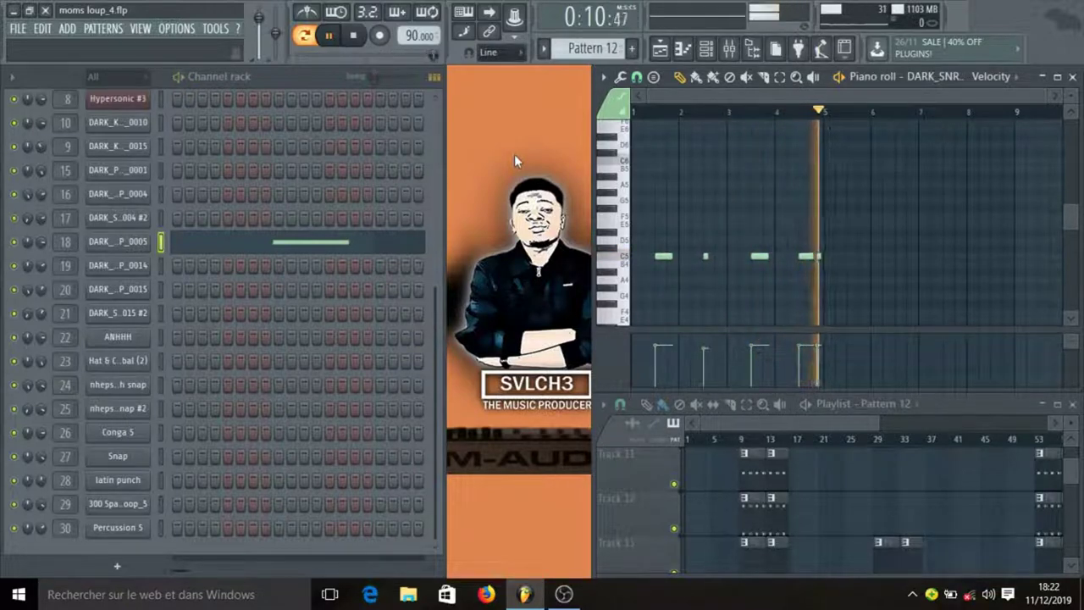
key("space")
- Switch to Pattern 13 and audition its Snap notes
key("KP_Add")
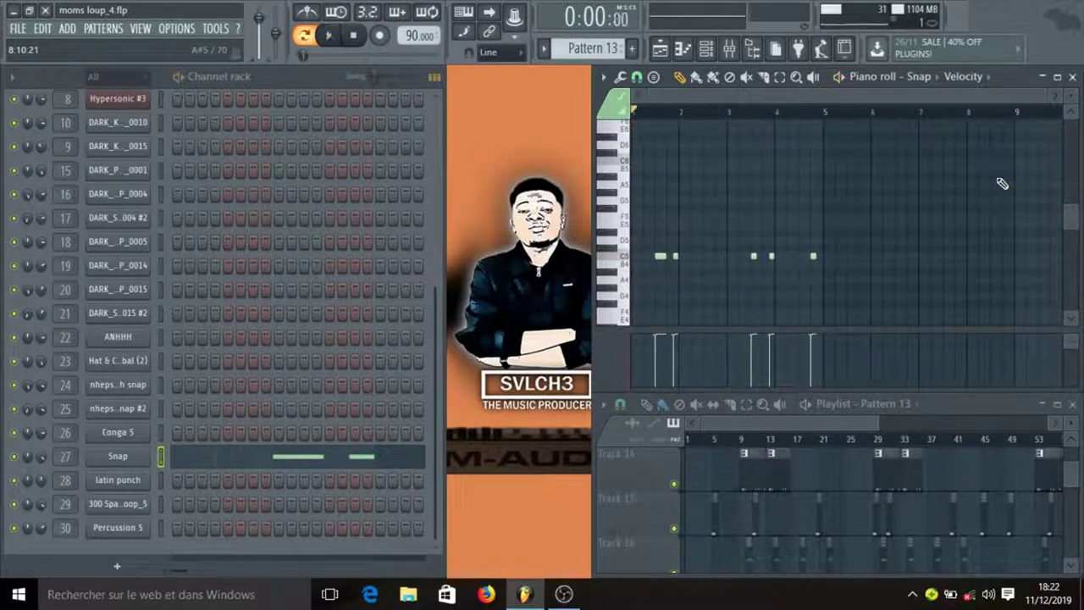
key("space")
- Switch to Pattern 14, audition its latin punch note twice, and stop playback
key("KP_Add")
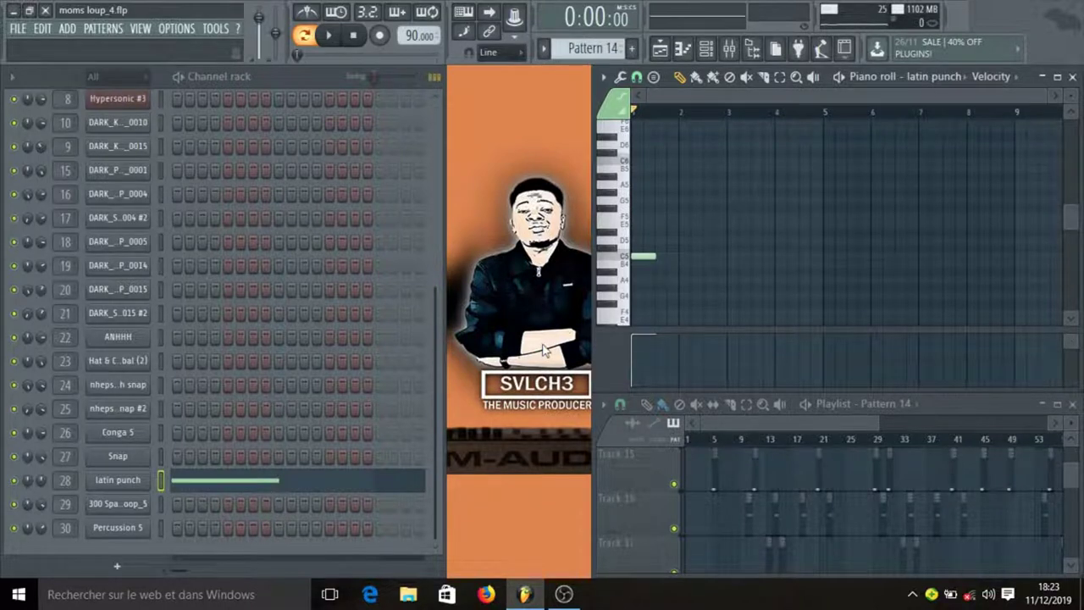
key("space")
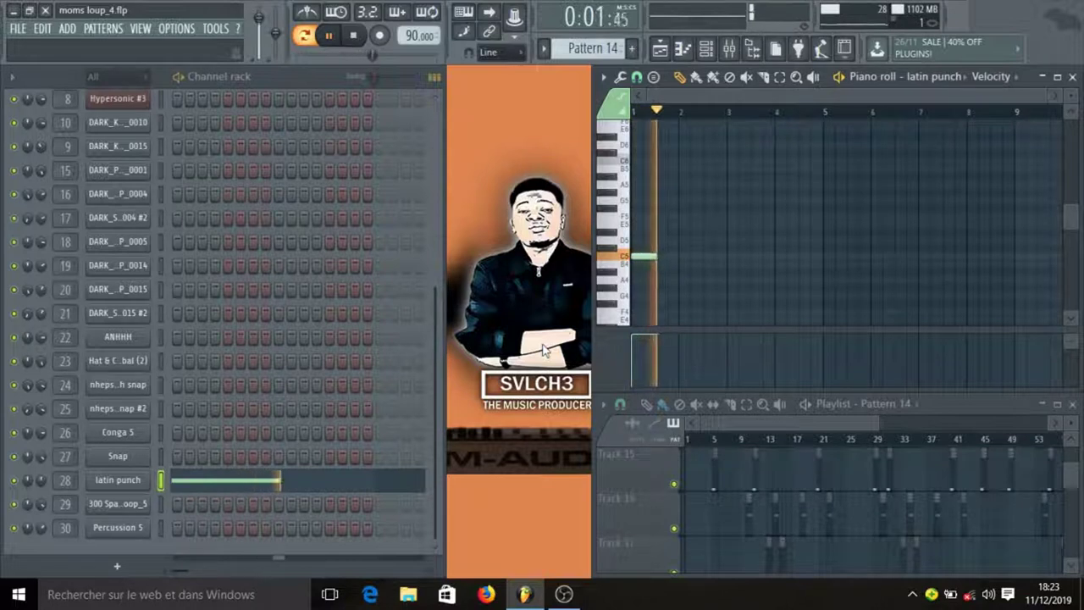
key("space")
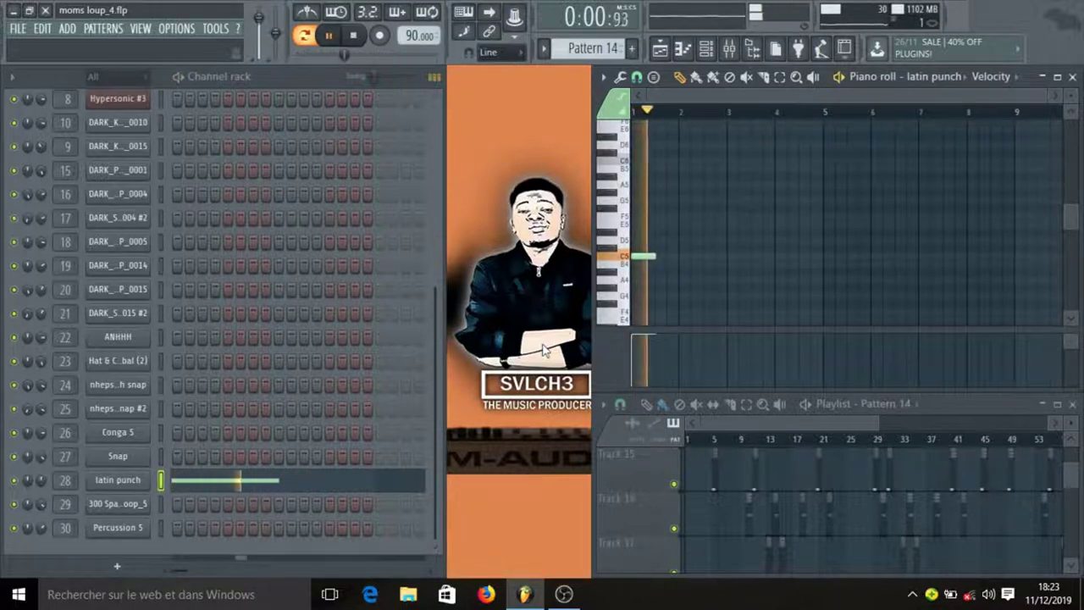
key("space")
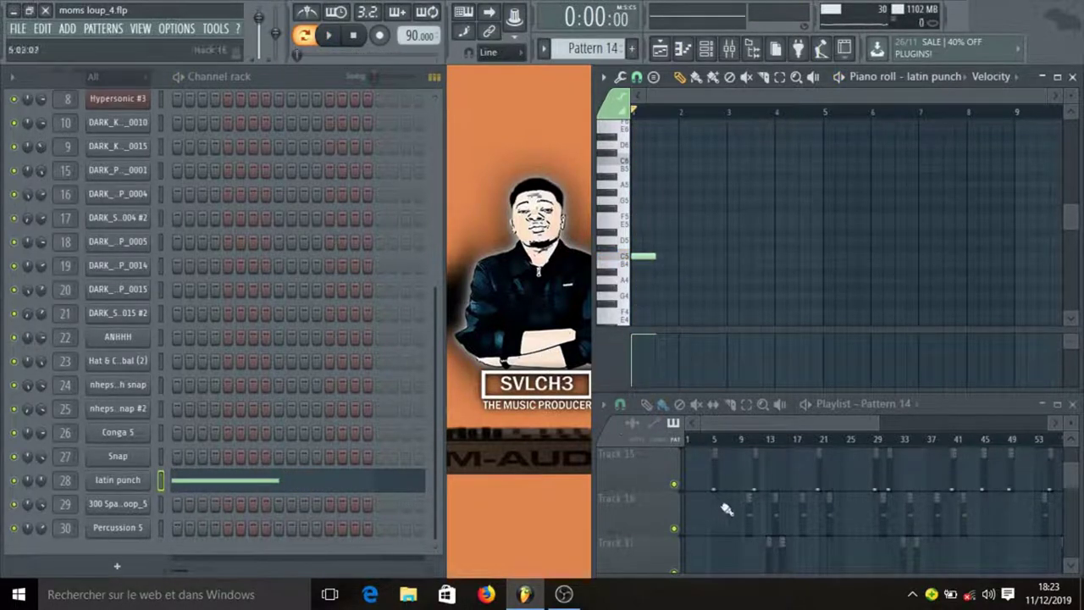
- Open Pattern 15 from its Track 16 clip in the playlist and audition its Conga 5 notes
left_click(746, 521)
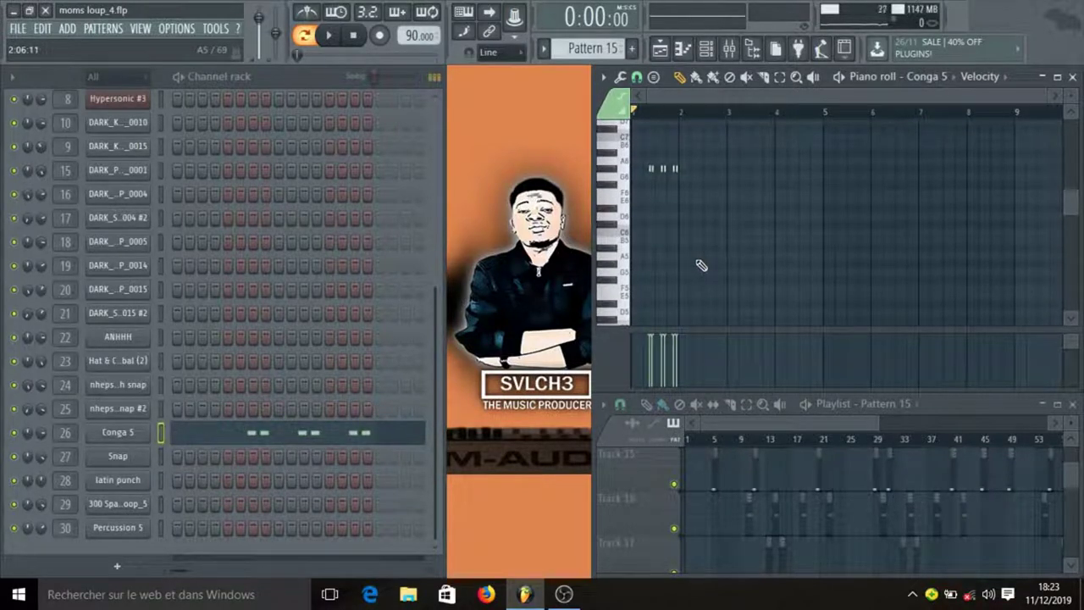
key("space")
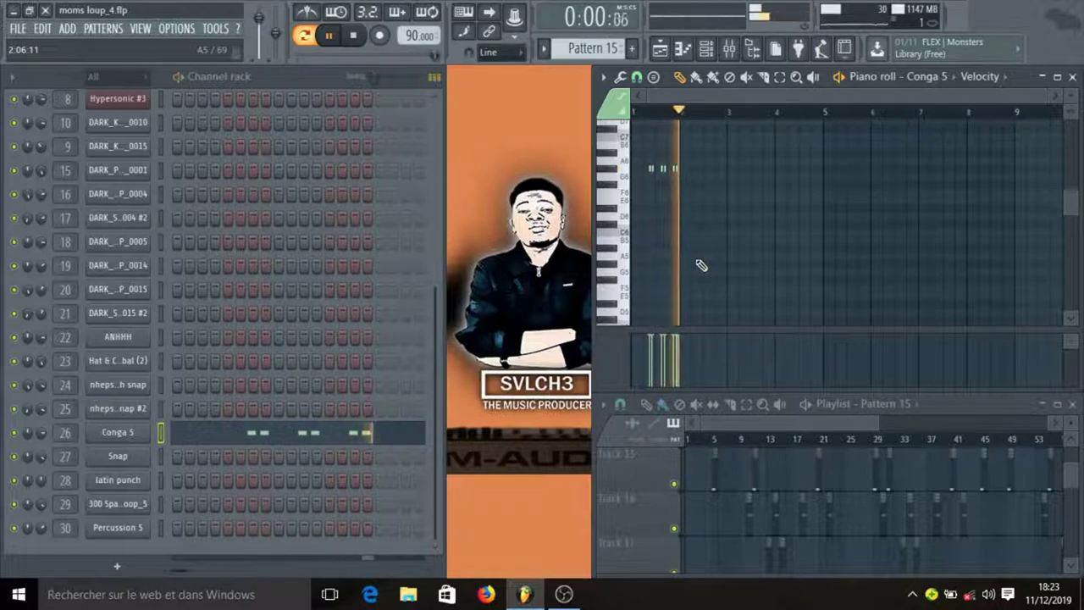
key("space")
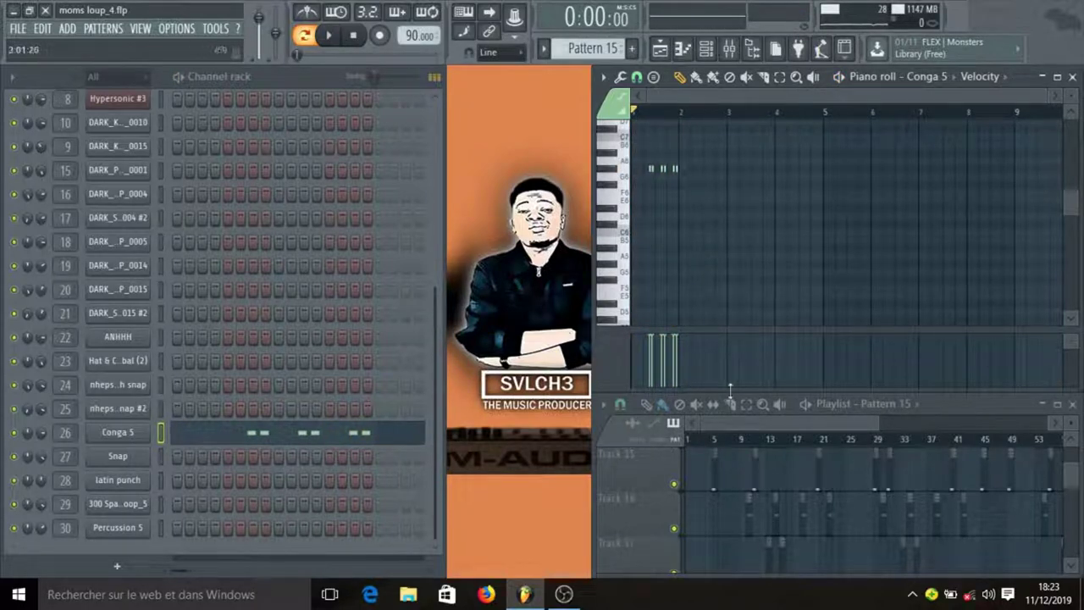
- Open Pattern 16 from its Track 17 clip in the playlist, view its nheps mouth snap notes, and audition them
scroll(774, 503, "down", 1)
left_click(769, 520)
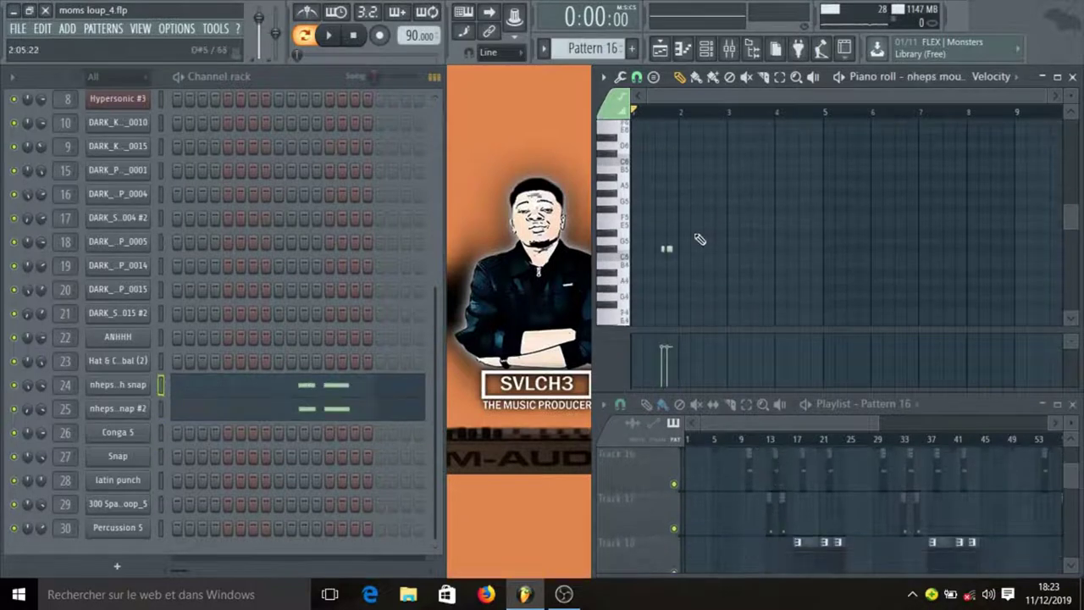
scroll(700, 239, "down", 2)
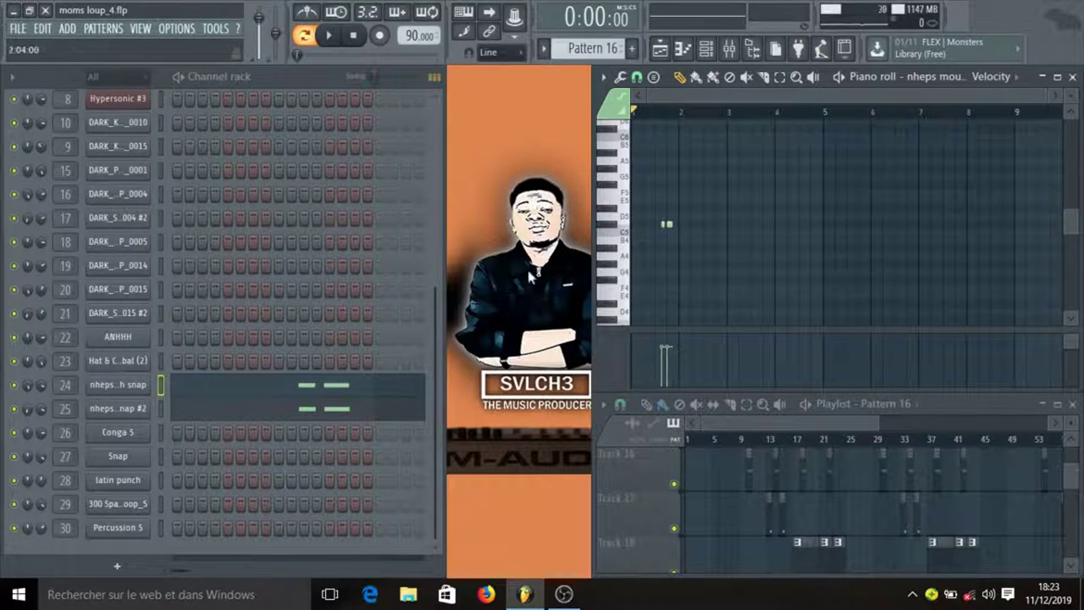
key("space")
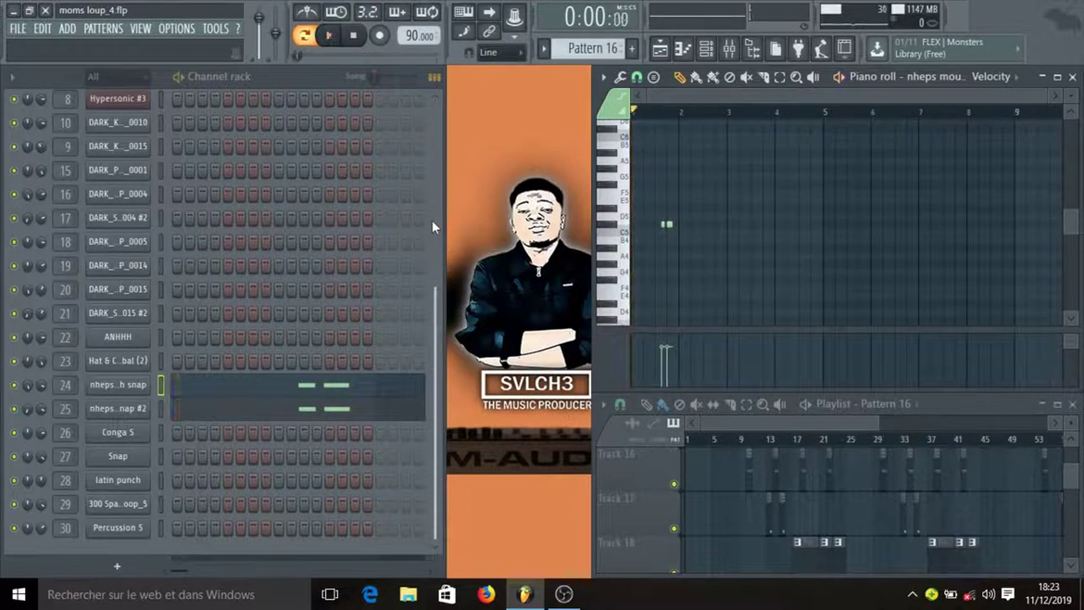
key("space")
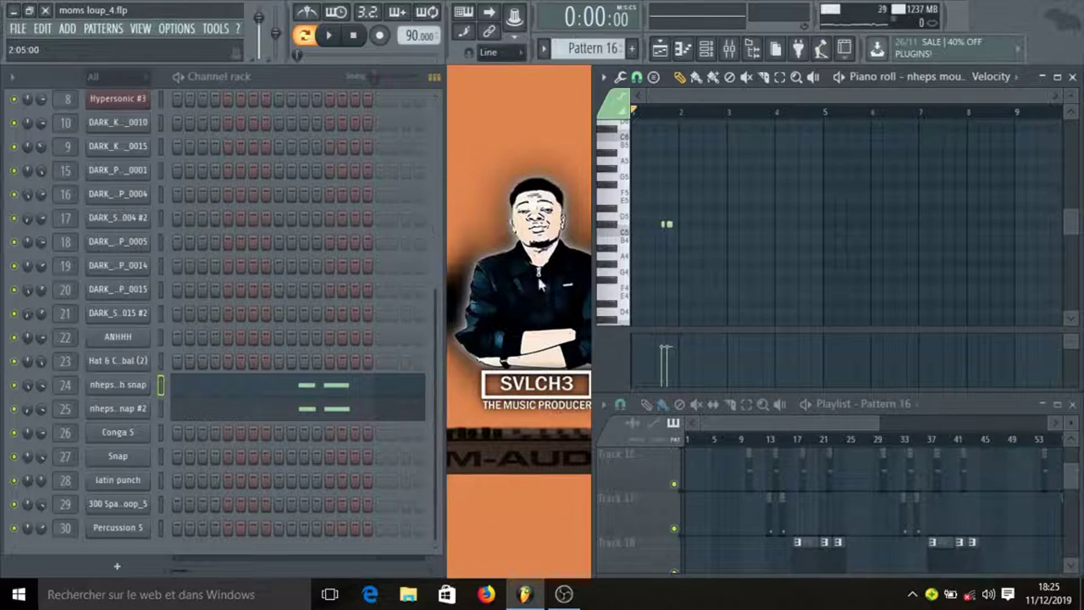
- Open Pattern 17 from the playlist, view its DARK_SNR&CLP_0004 notes from the first bar, and audition them
left_click(909, 486)
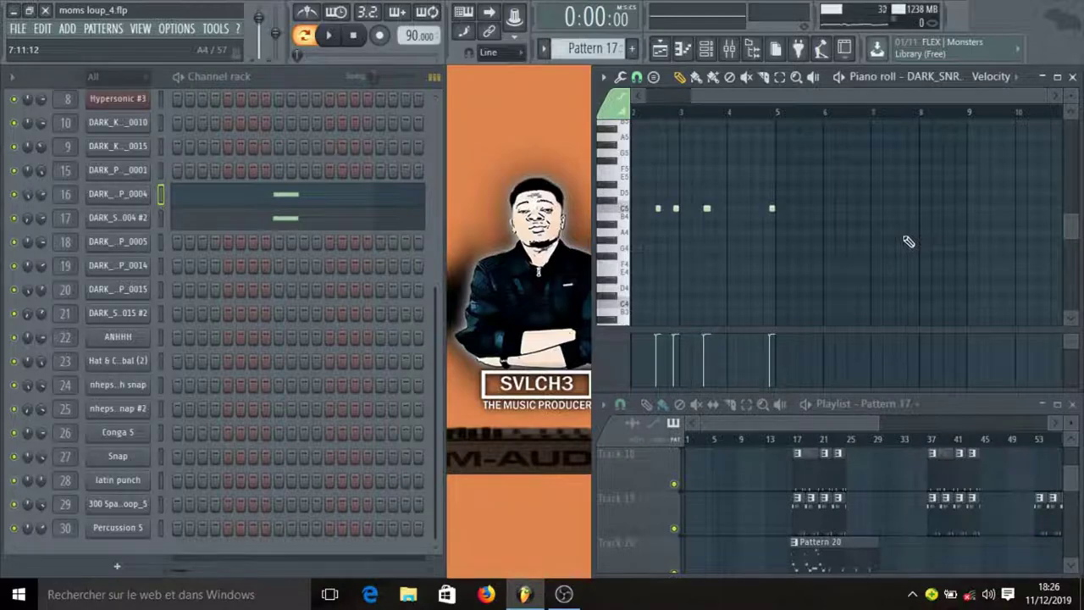
scroll(734, 102, "left", 1)
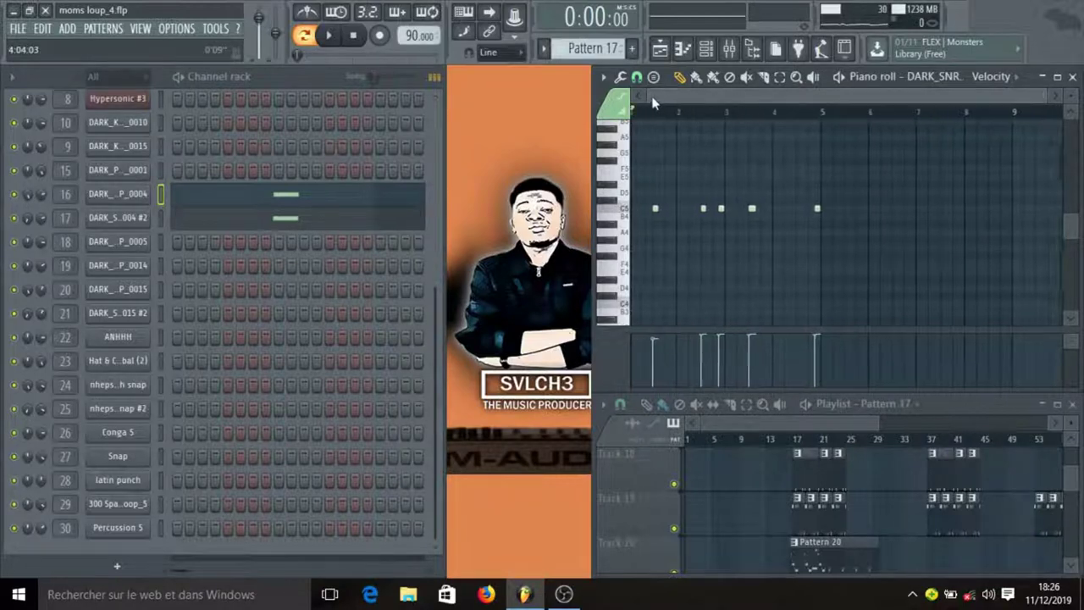
key("space")
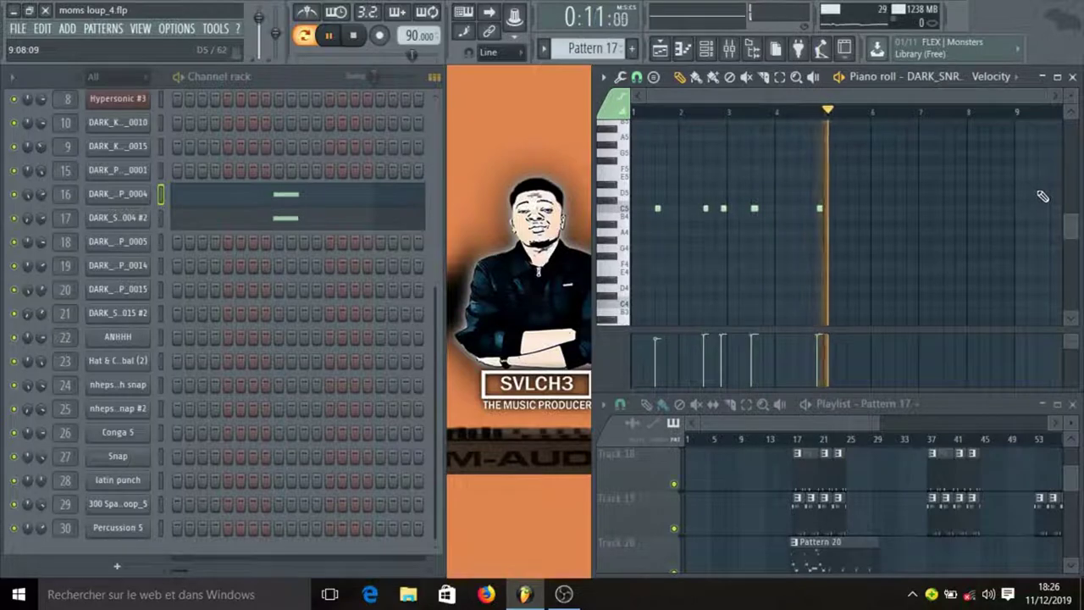
key("space")
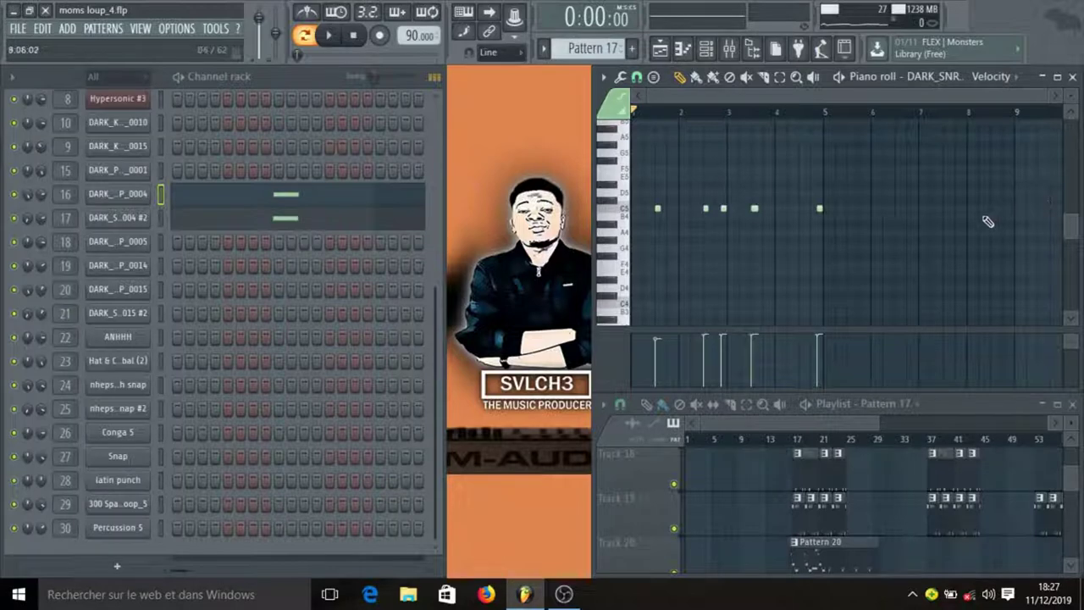
- Play Pattern 17 again and open the mixer to view the effects on the DARK_SNR&CLP_0004 track
key("space")
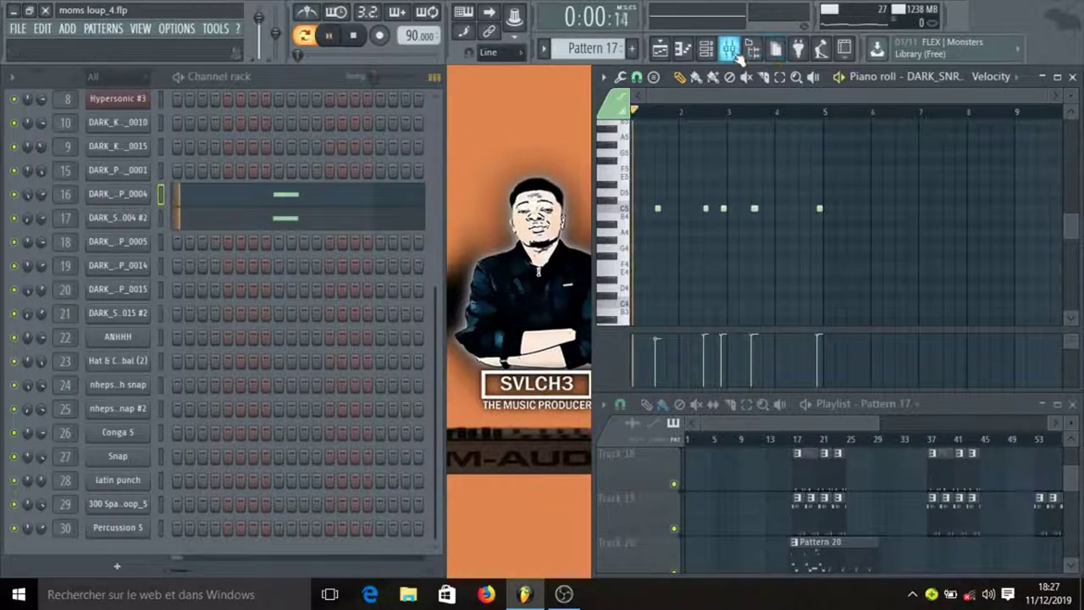
left_click(730, 49)
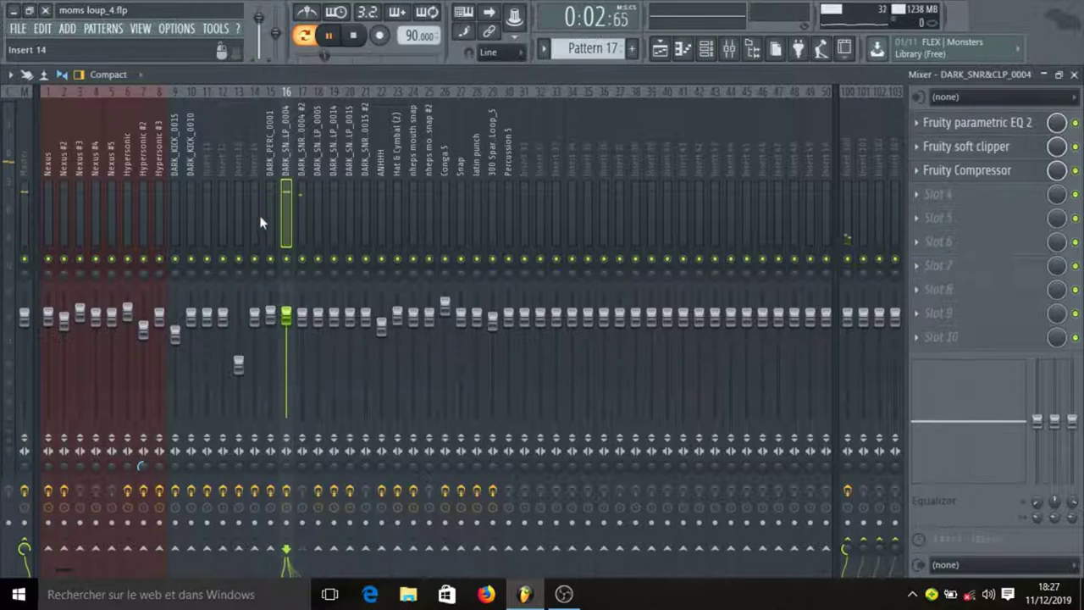
- Stop Pattern 17 and view the Fruity parametric EQ 2 curve on the DARK_SNR&CLP_0004 mixer track
key("space")
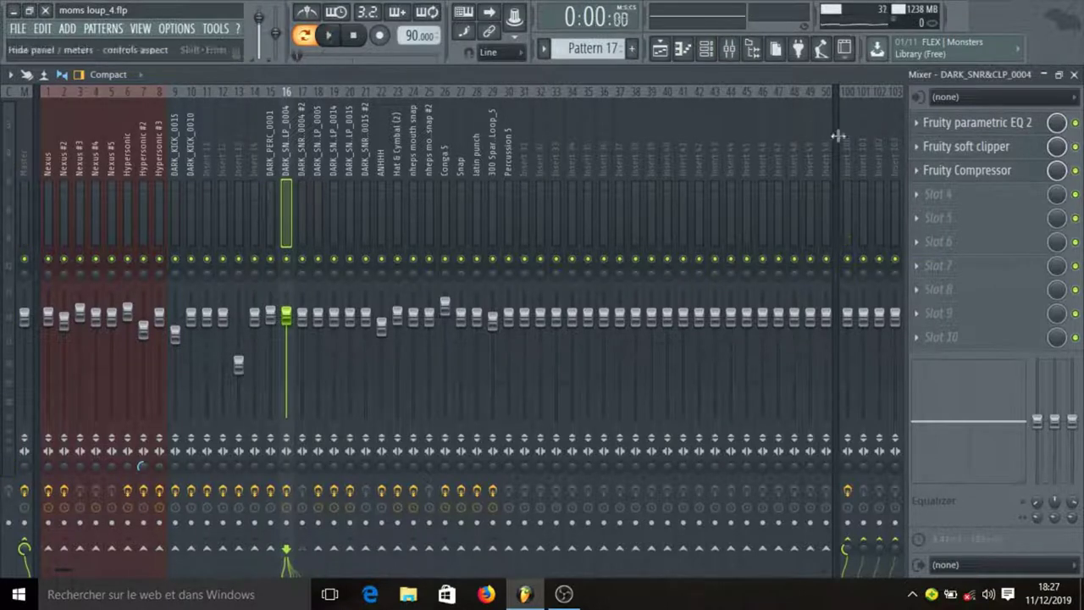
left_click(986, 123)
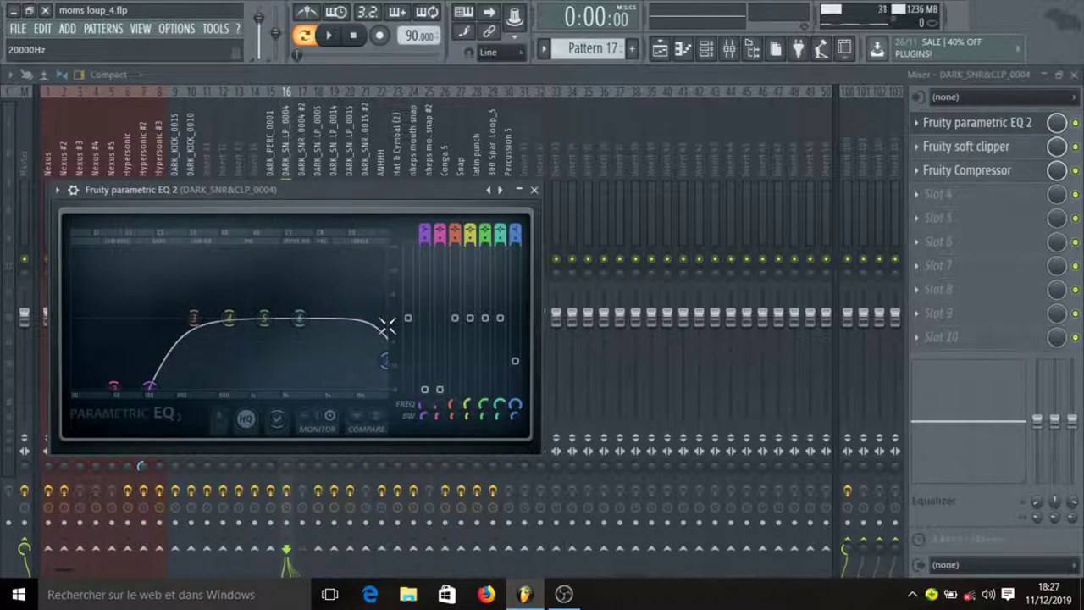
mouse_move(386, 326)
left_mouse_down()
mouse_move(364, 315)
mouse_move(390, 341)
mouse_move(378, 326)
left_mouse_up()
left_click_drag(379, 328, 377, 328)
left_click(534, 190)
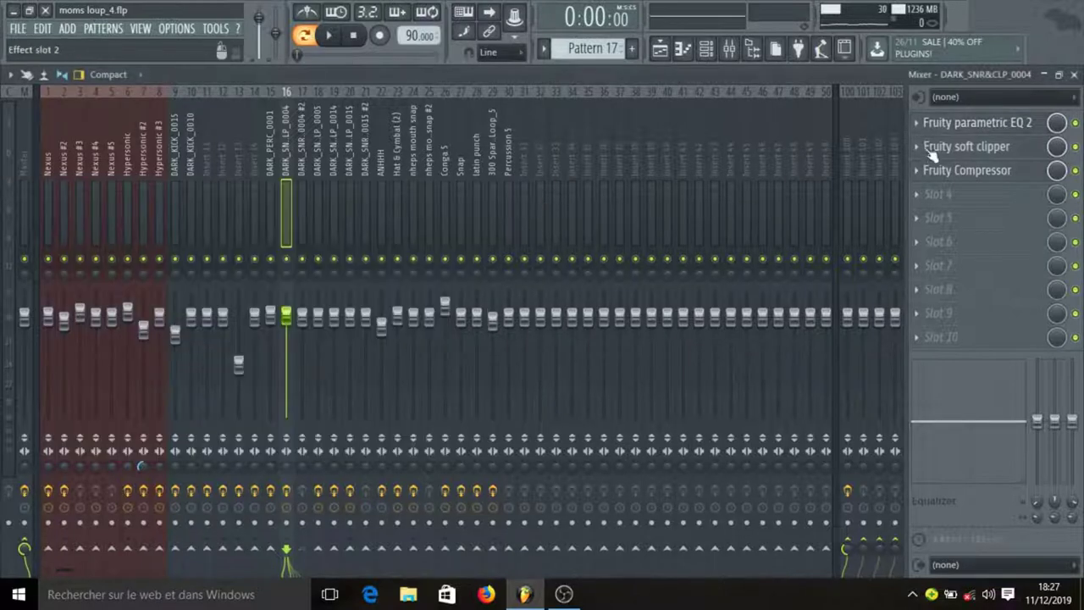
- View the Fruity soft clipper and Fruity Compressor settings on the DARK_SNR&CLP_0004 mixer track
left_click(995, 149)
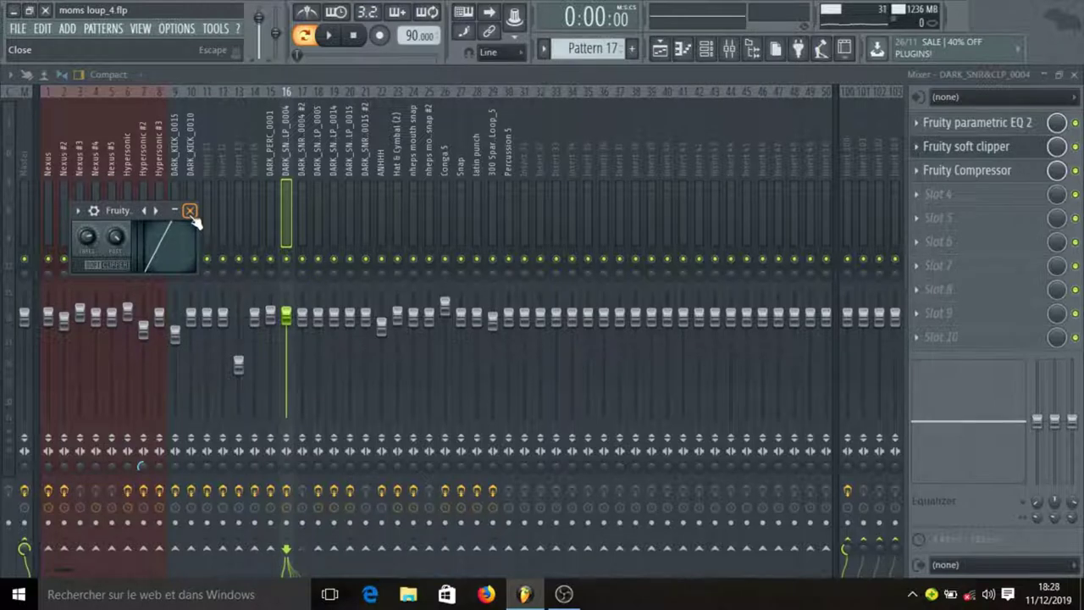
left_click(190, 212)
left_click(996, 170)
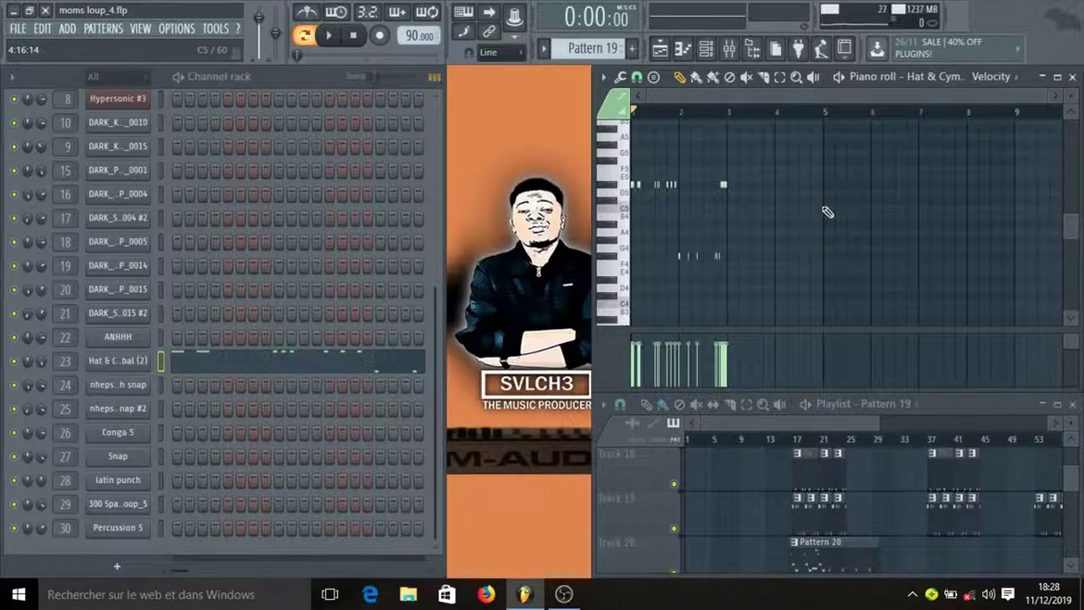
- Audition the Hat & Cymbal (2) notes of Pattern 19 and view the channel's sample and miscellaneous settings
key("space")
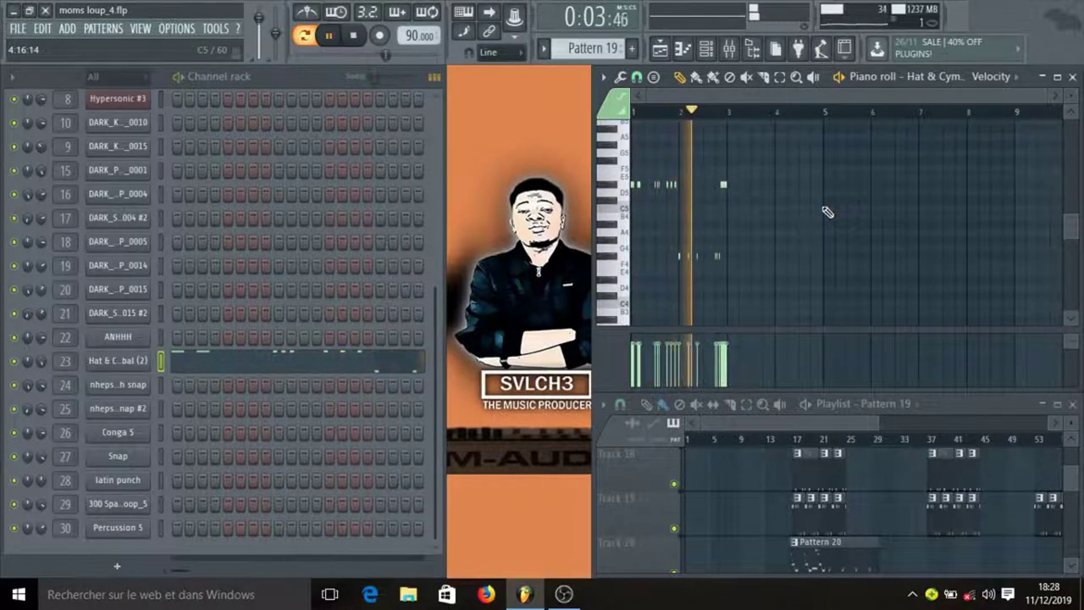
key("space")
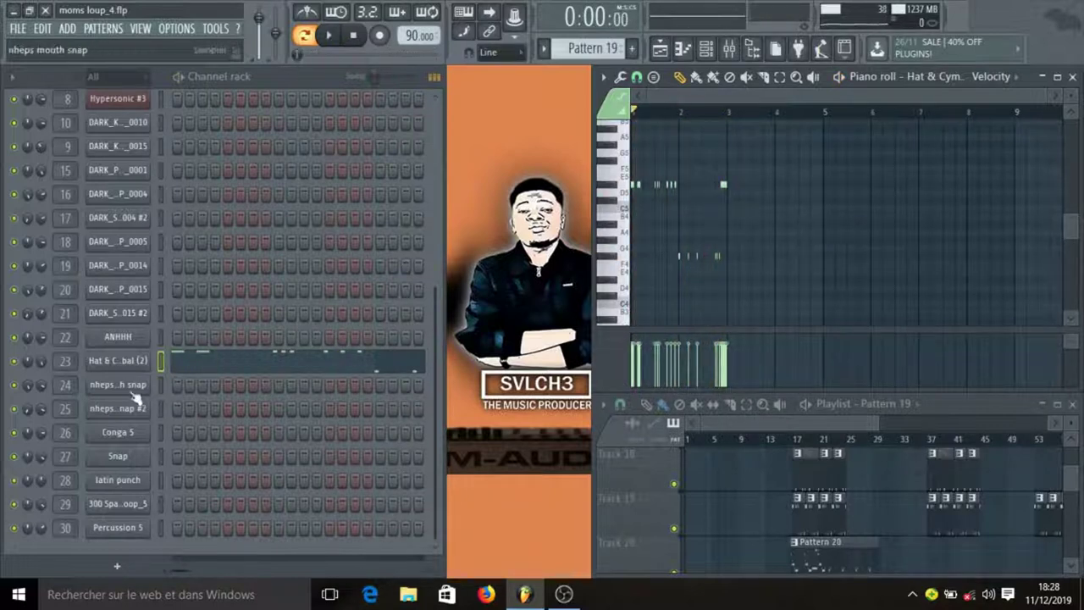
left_click(137, 365)
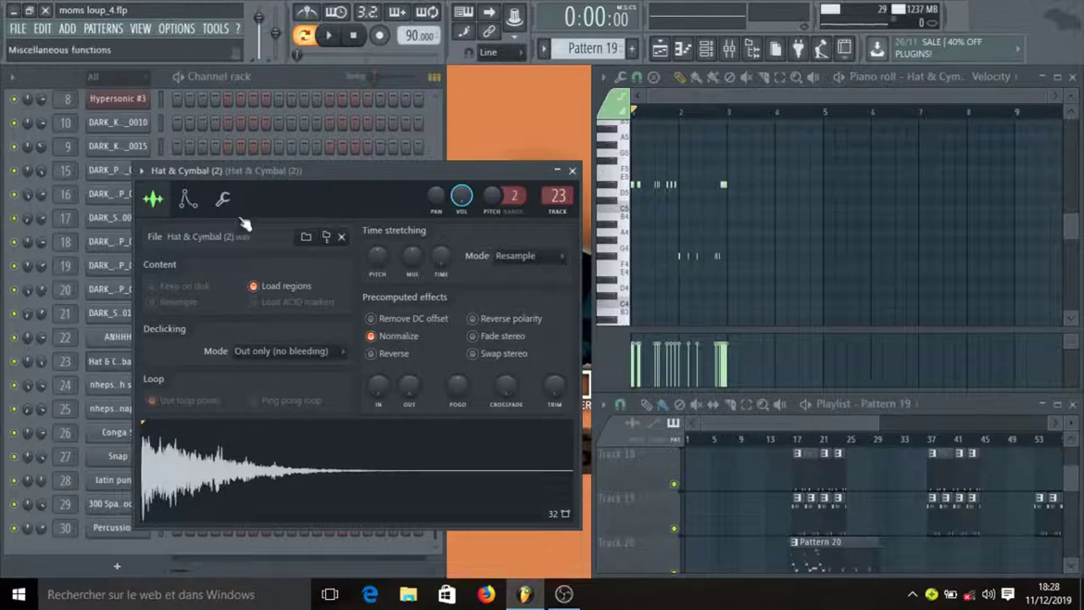
left_click(222, 199)
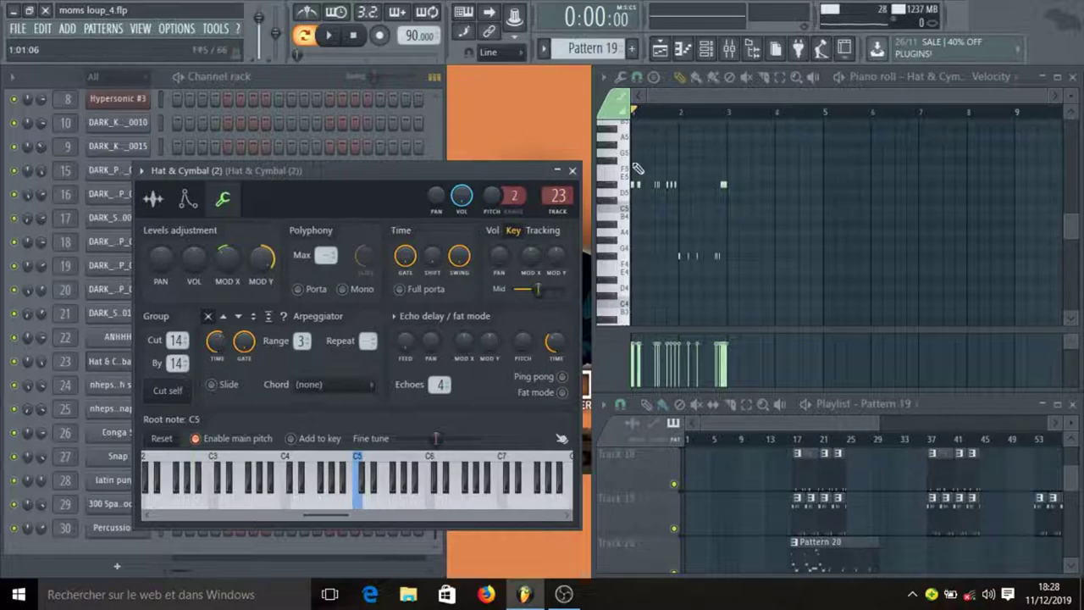
left_click(573, 173)
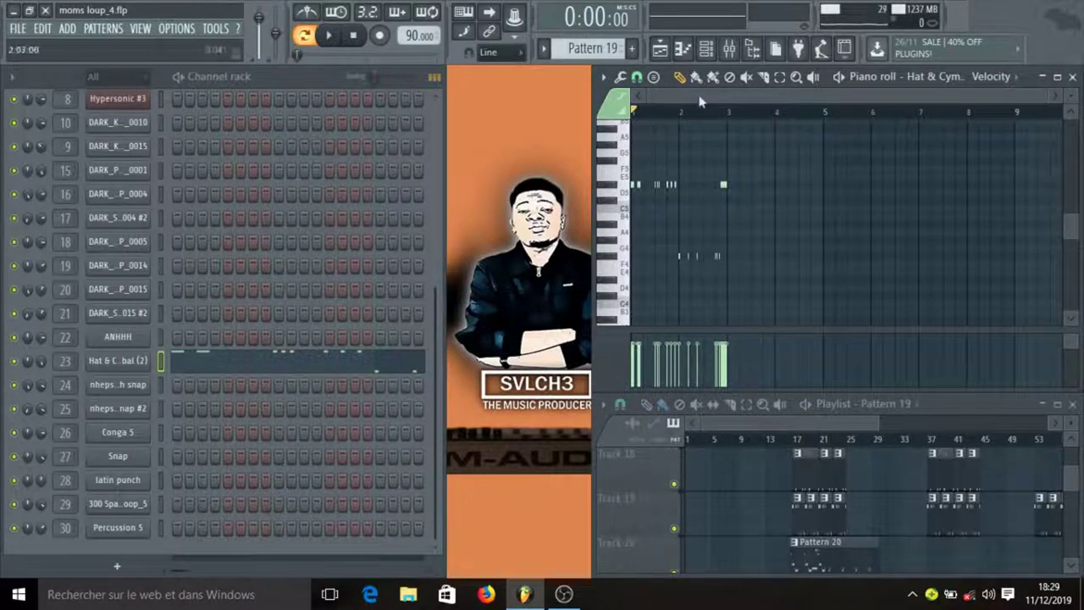
- Open the mixer and view the Hat & Cymbal (2) track's Fruity parametric EQ 2 curve while playing Pattern 19
left_click(728, 48)
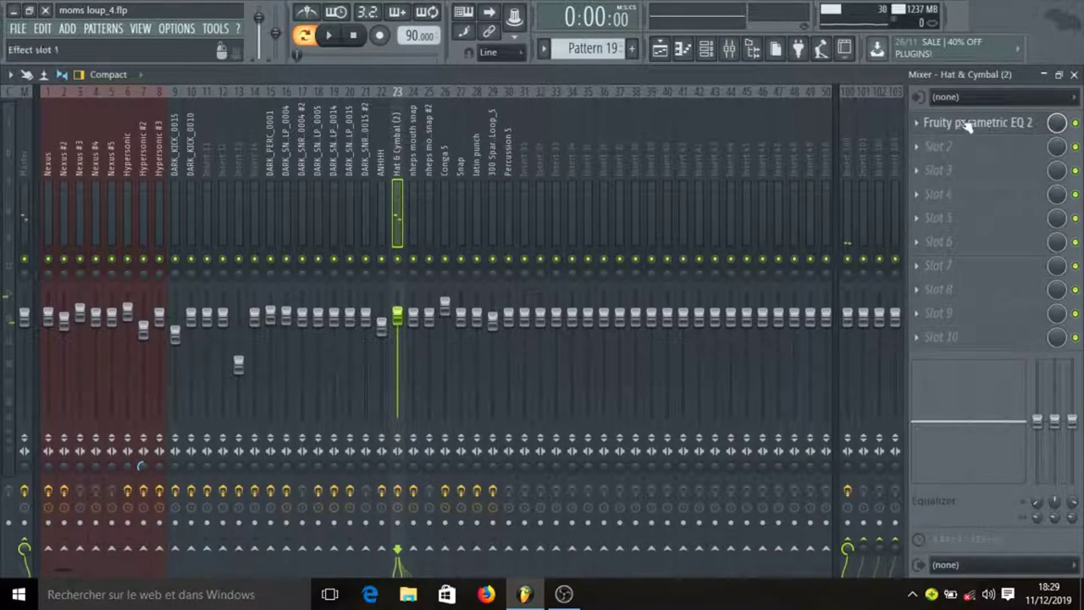
left_click(999, 125)
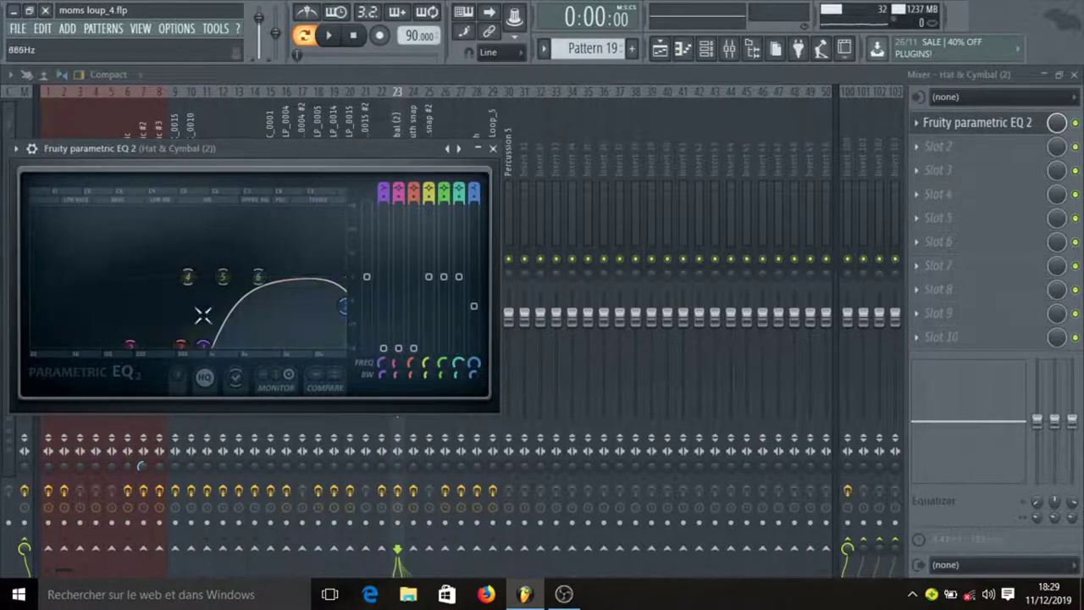
left_click_drag(350, 320, 348, 315)
key("space")
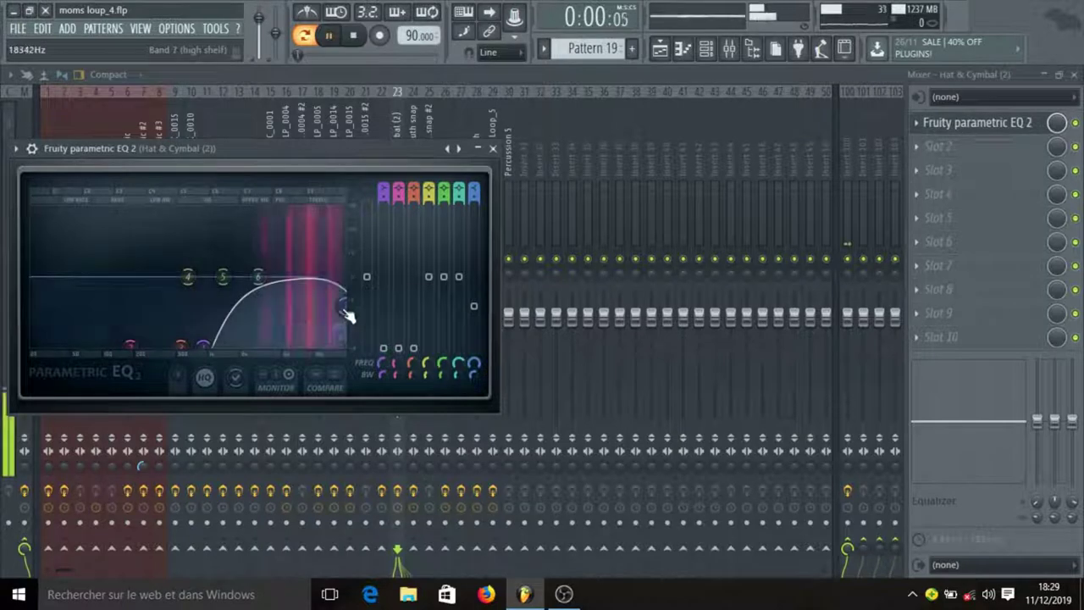
key("space")
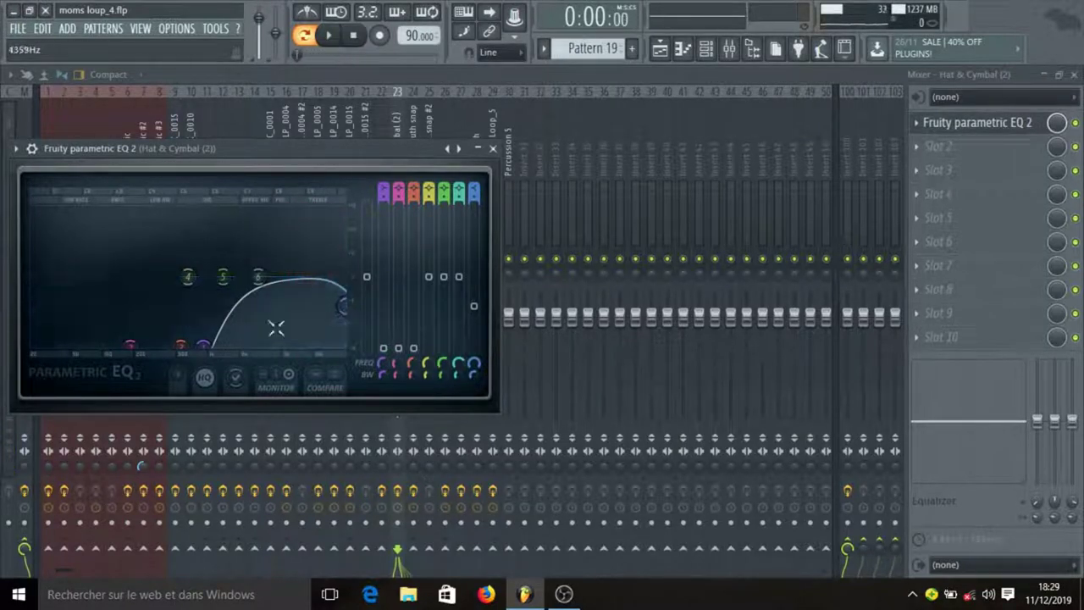
left_click(493, 148)
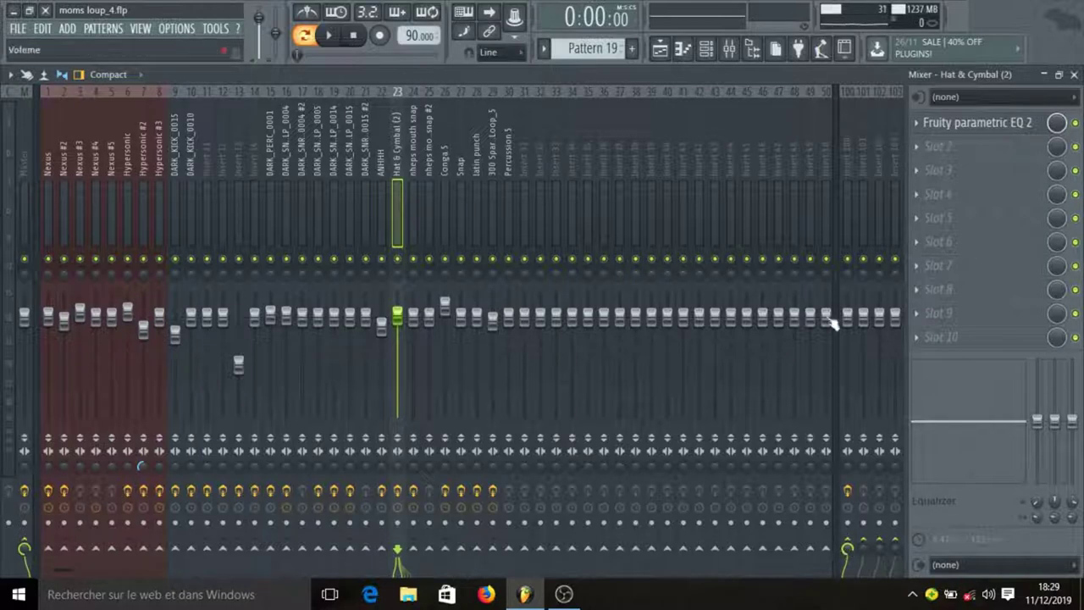
- View the Fruity Reeverb 2 settings on Insert 100 and audition Pattern 19 with that track's Fruity parametric EQ 2 disabled
left_click(845, 219)
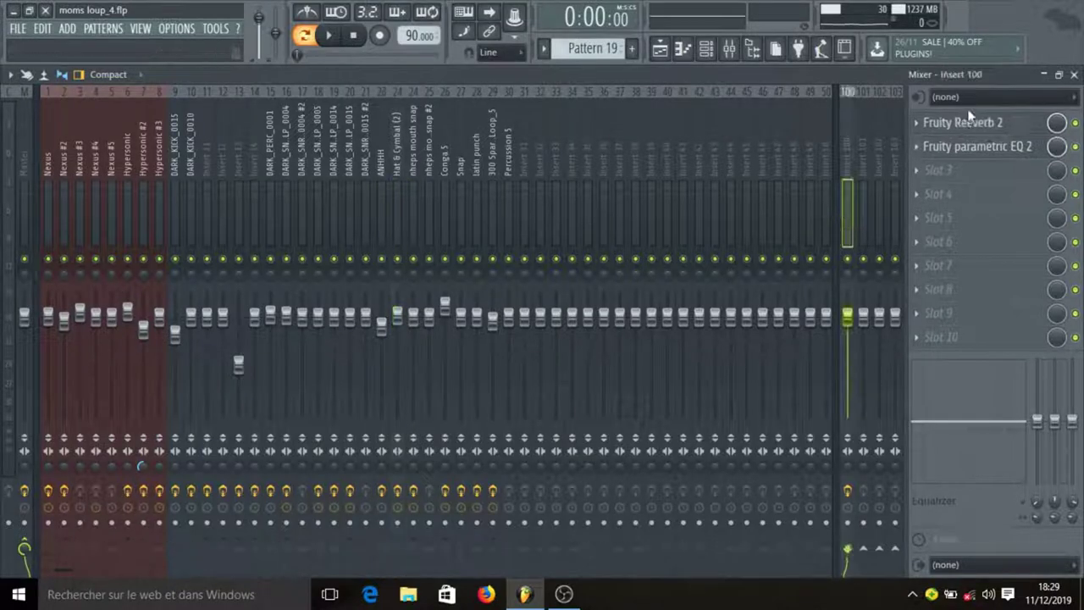
left_click(967, 123)
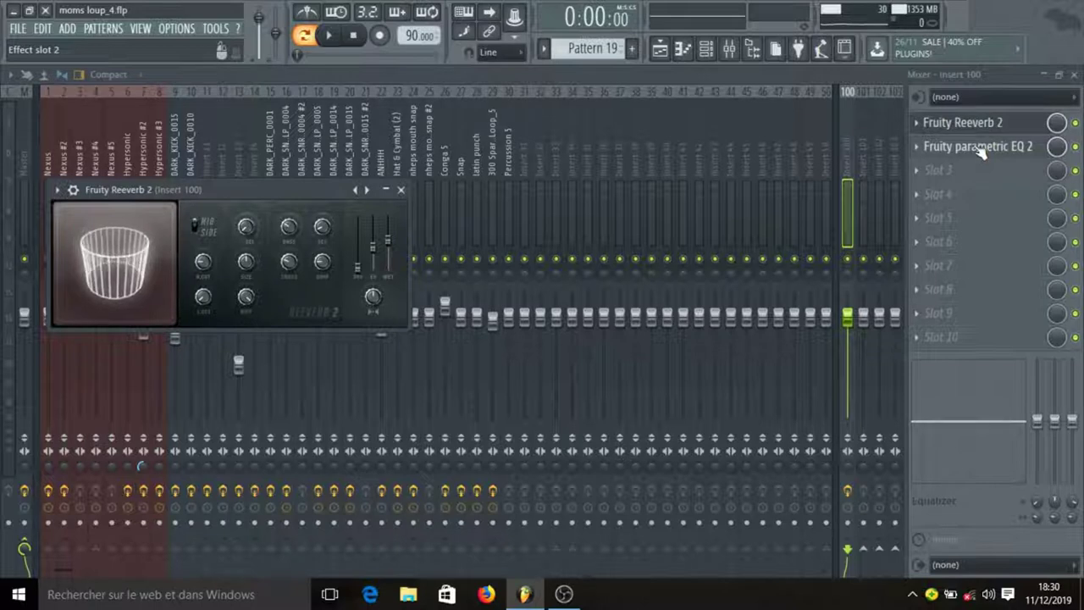
key("Escape")
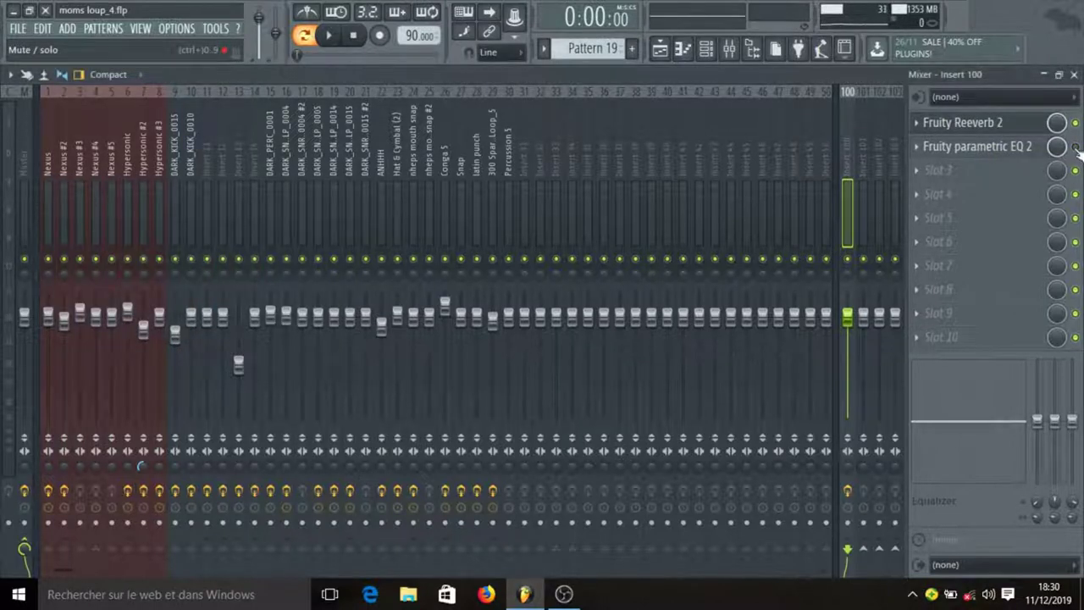
key("space")
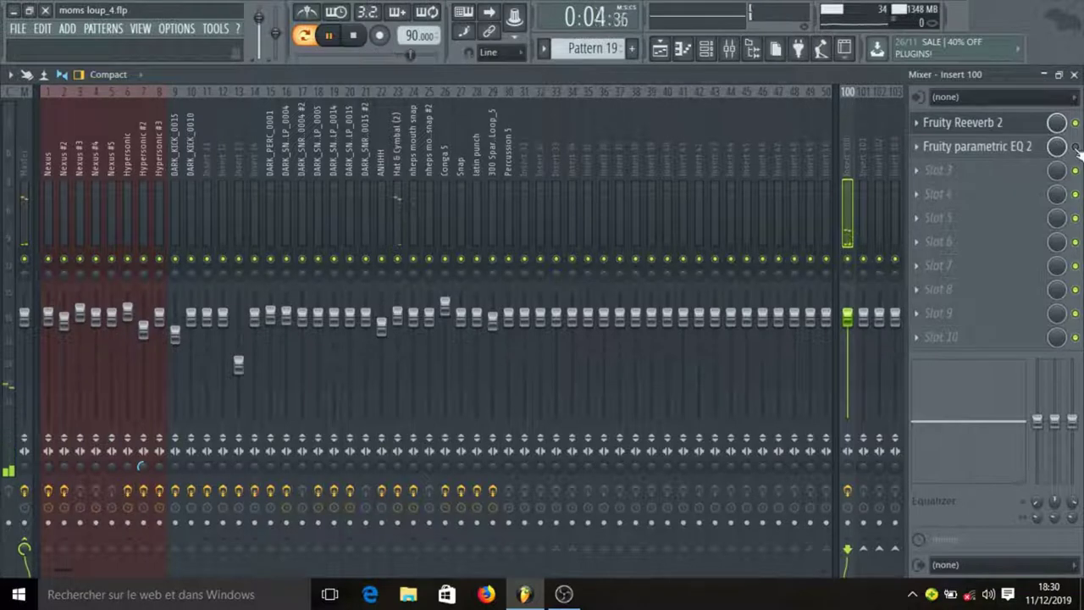
key("space")
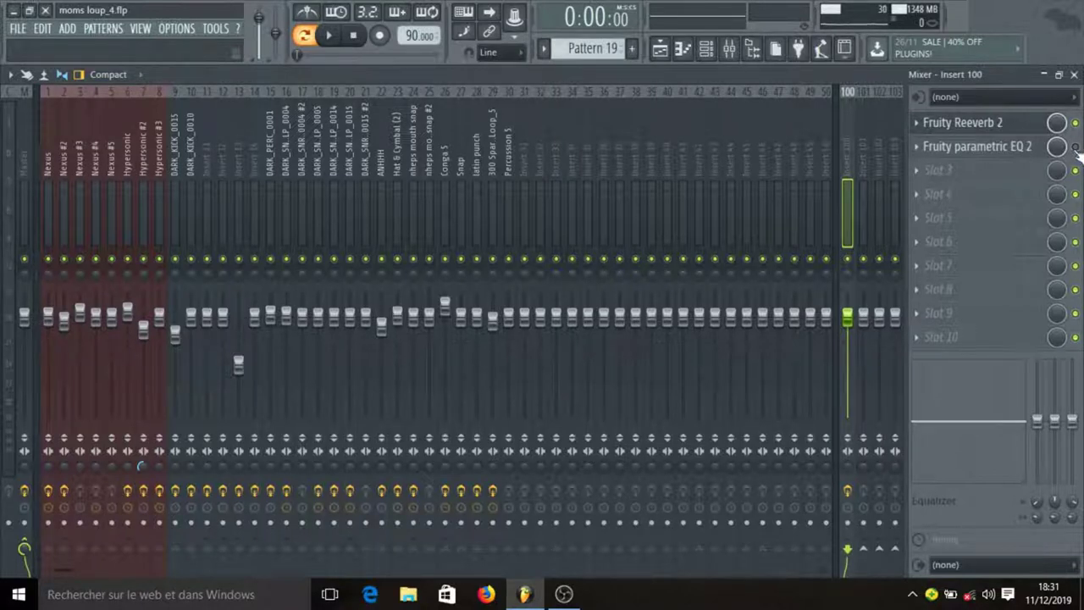
- View the Fruity parametric EQ 2 curve on Insert 100 and audition Pattern 19 with the EQ enabled
left_click(1024, 150)
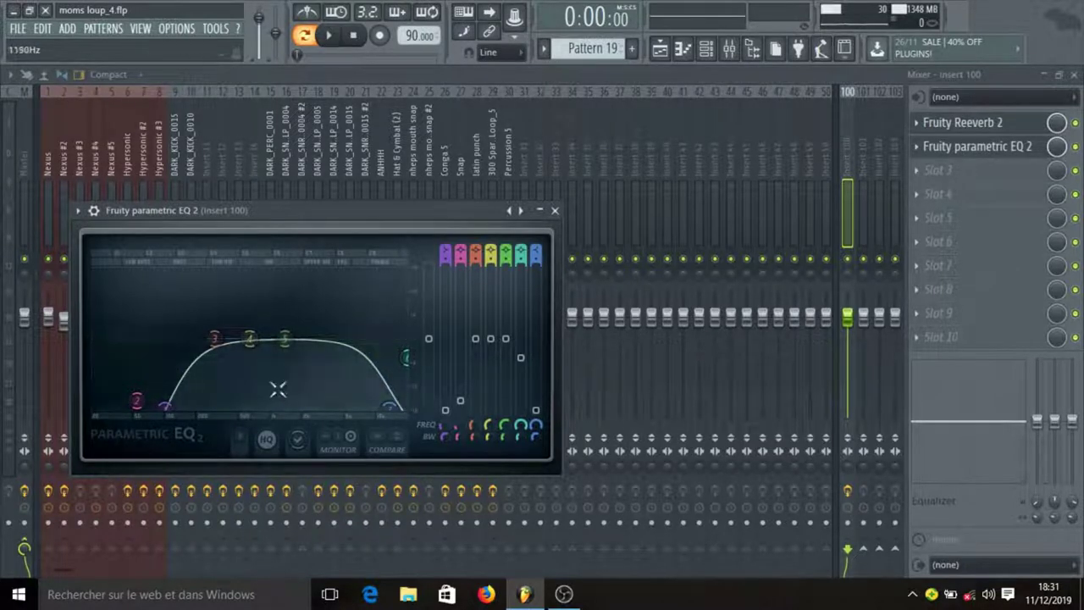
left_click(555, 210)
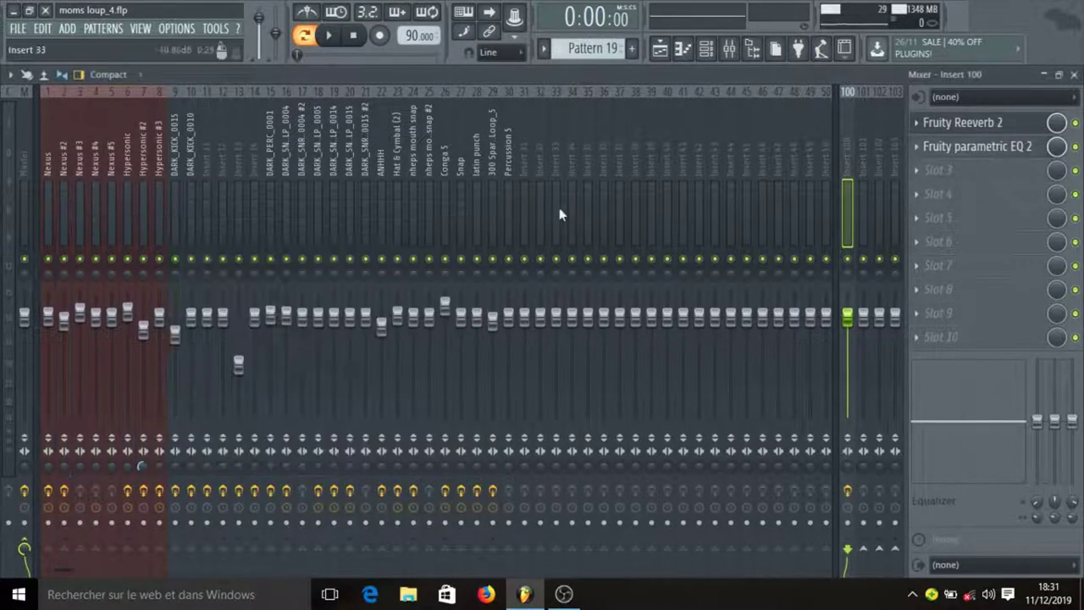
key("space")
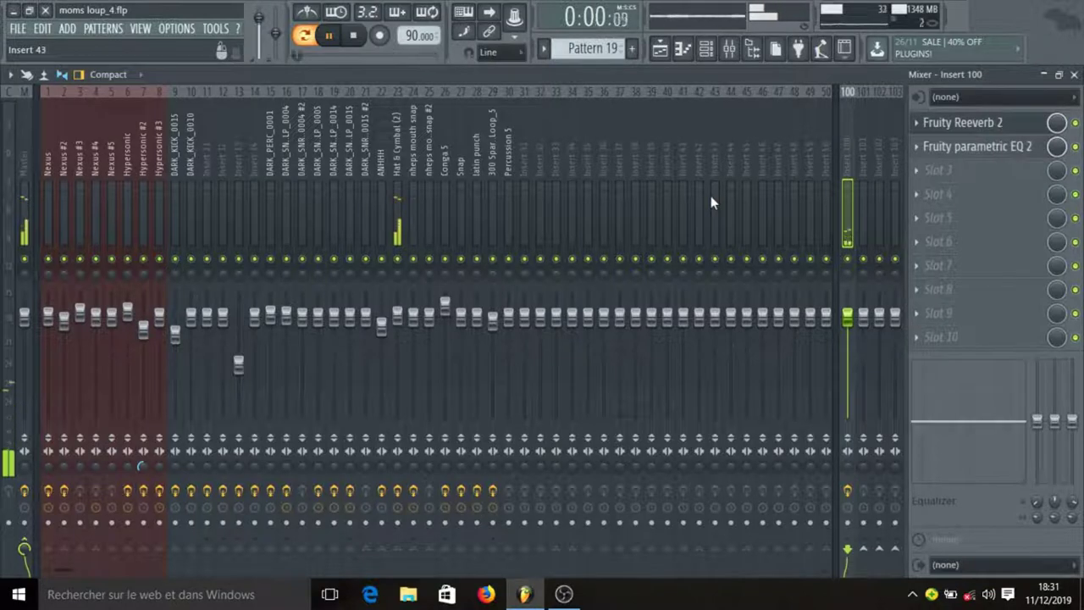
key("space")
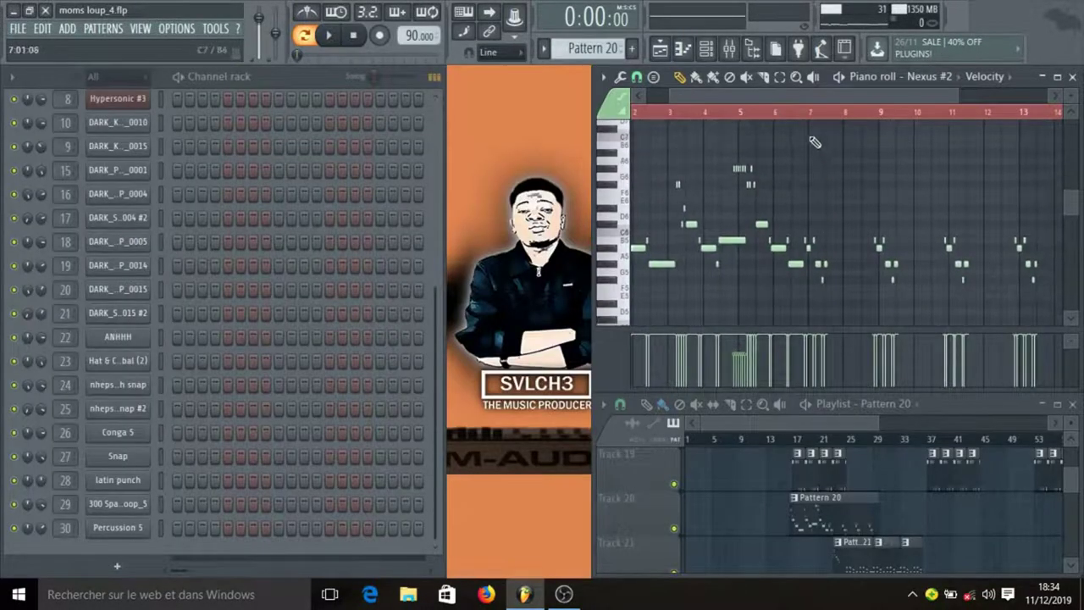
- View the full Nexus #2 melody of Pattern 20 in the piano roll and audition it
scroll(815, 142, "down", 2)
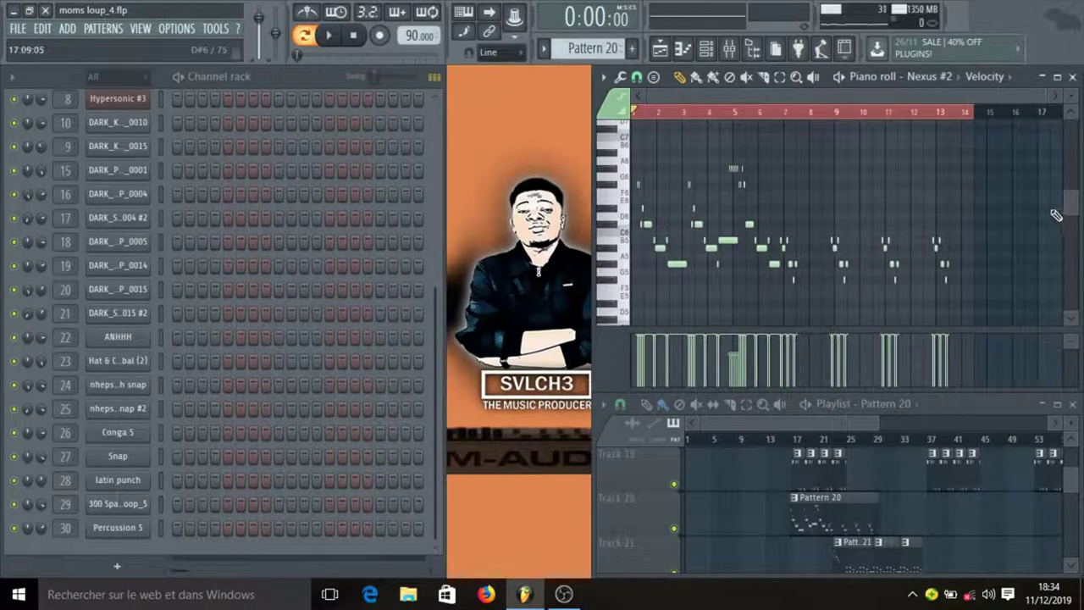
scroll(211, 266, "up", 3)
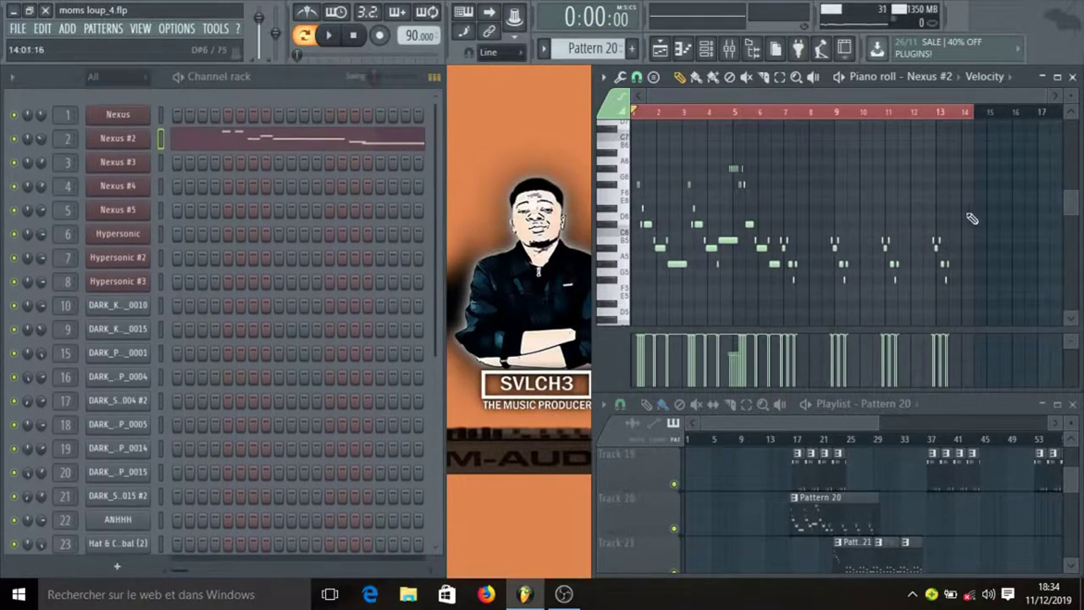
key("space")
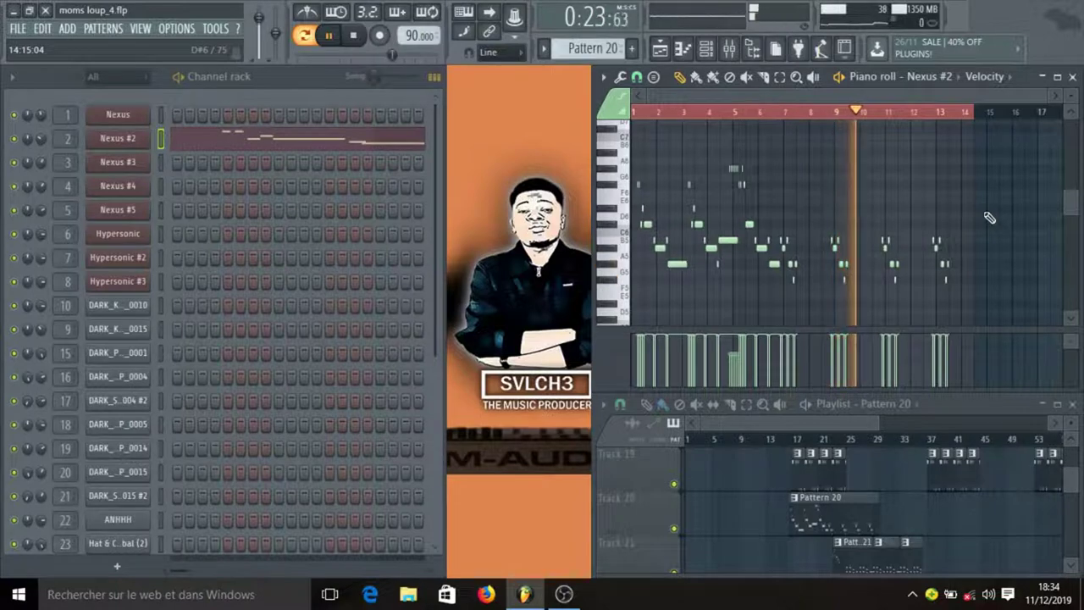
key("space")
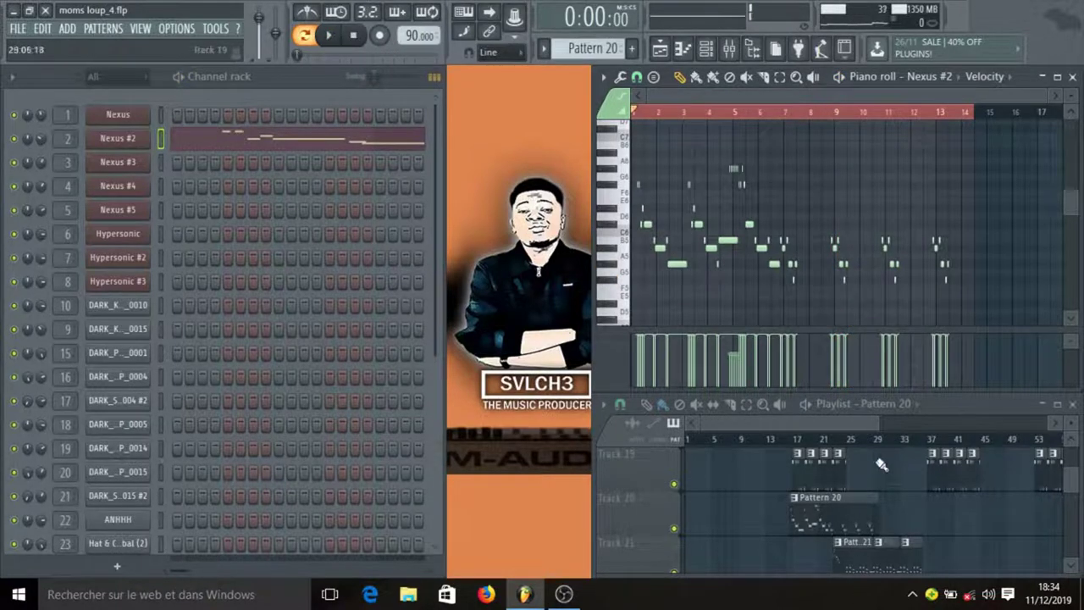
- Open Pattern 21 from its playlist clip and view the Nexus #3 instrument's preset and settings
scroll(880, 463, "down", 1)
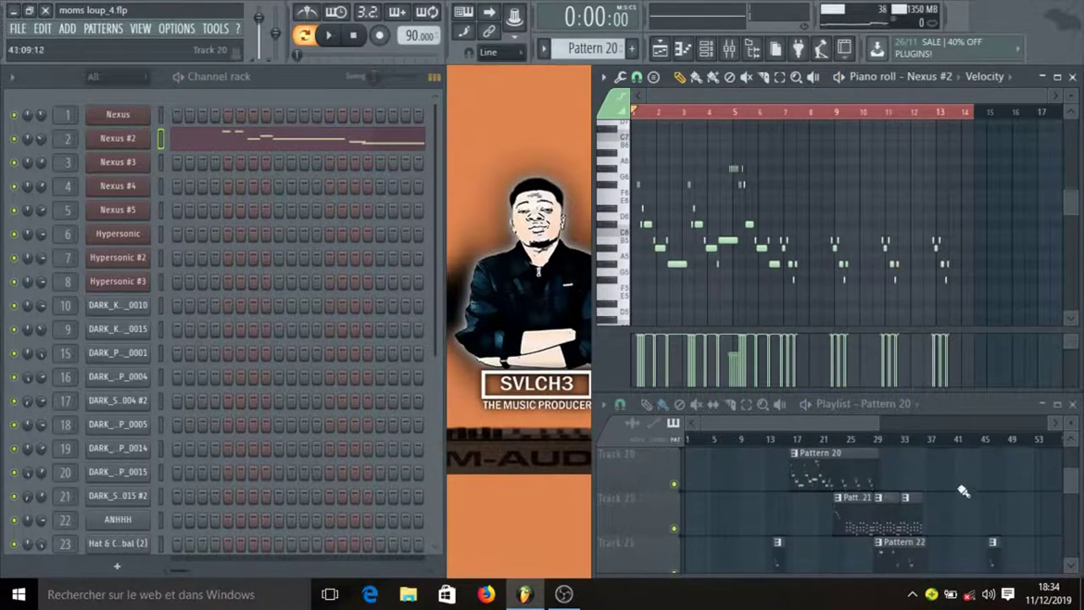
left_click(847, 518)
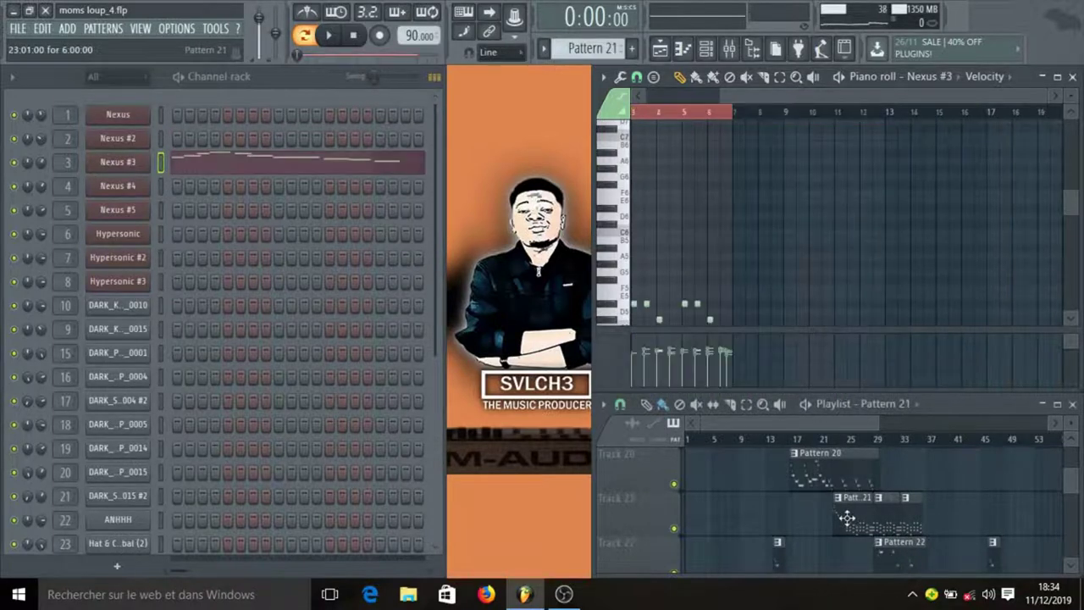
left_click(139, 165)
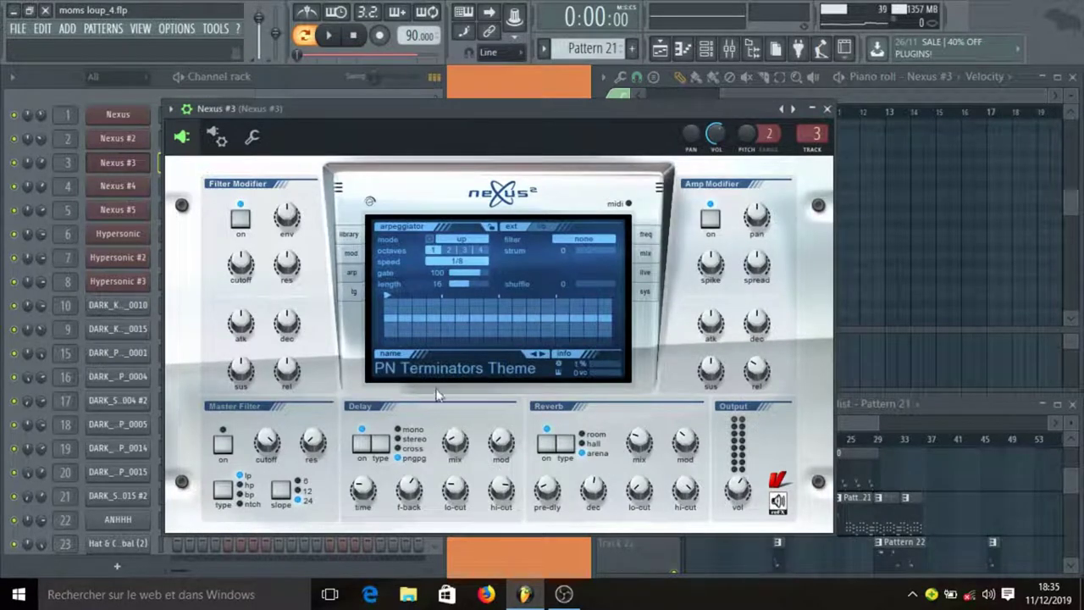
left_click(828, 109)
- View the Nexus #3 notes of Pattern 21 from the first bar and audition them
scroll(825, 211, "down", 4)
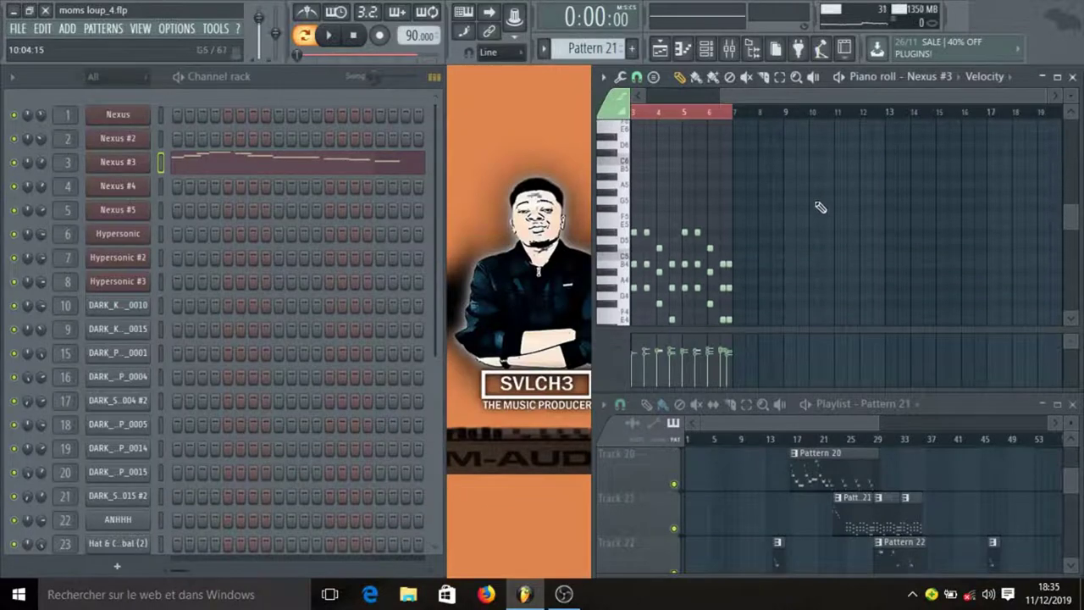
left_click_drag(805, 101, 543, 96)
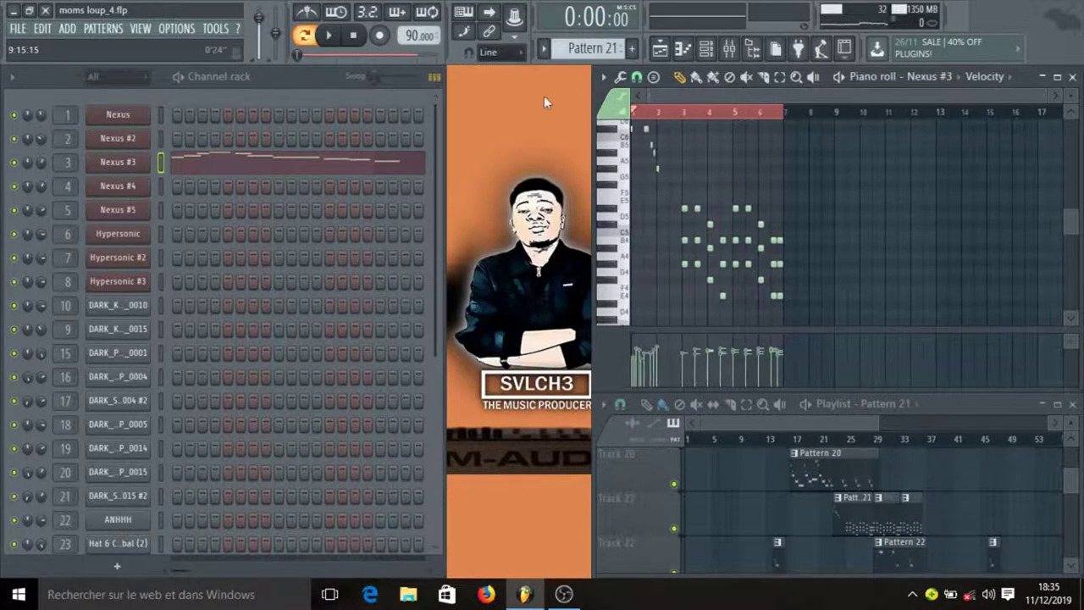
key("space")
scroll(989, 185, "up", 2)
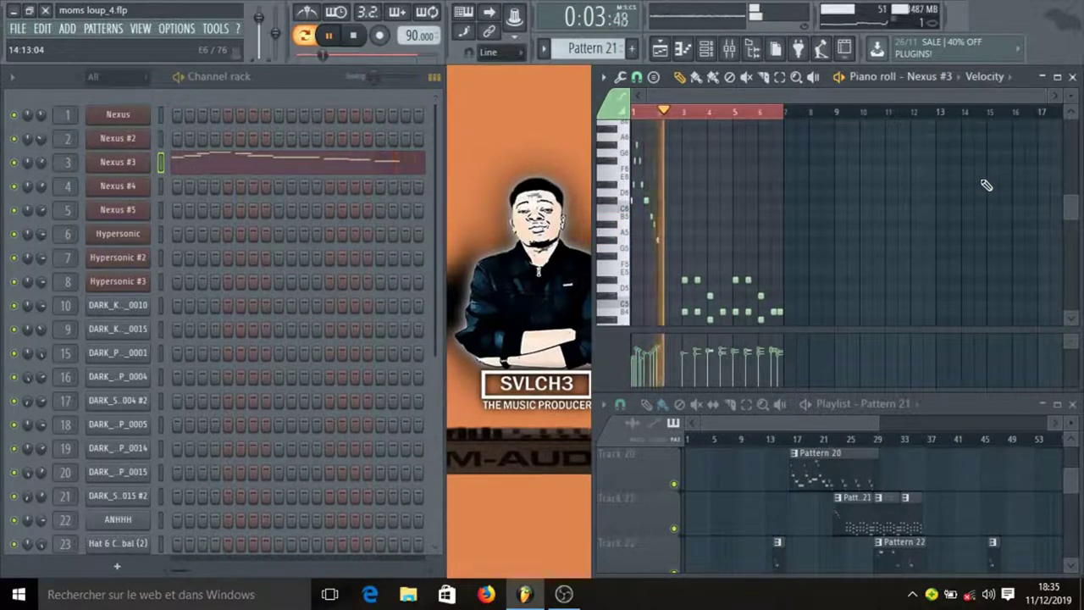
scroll(986, 184, "down", 3)
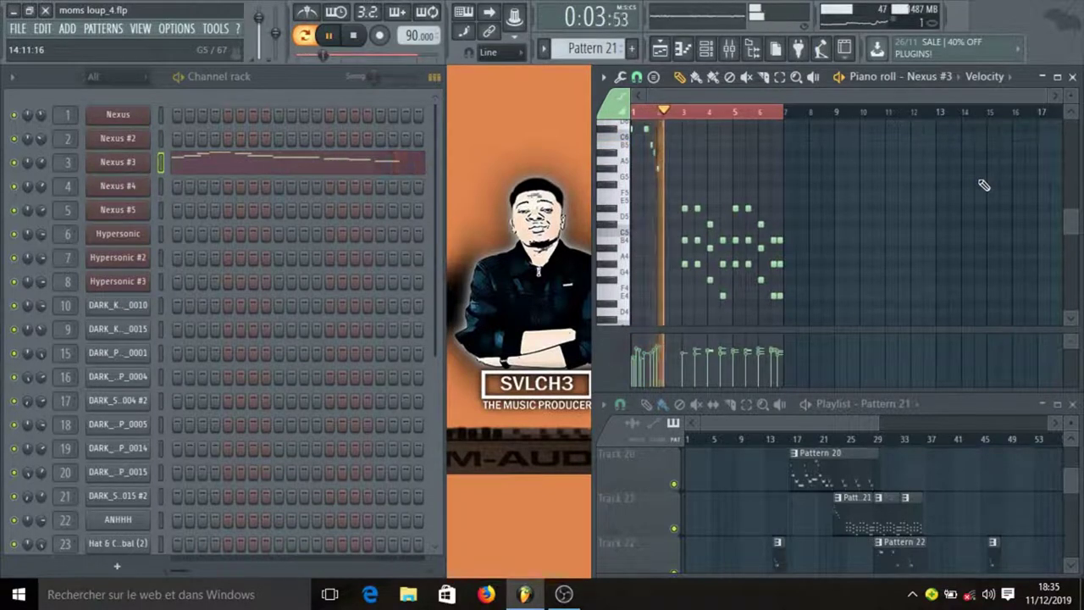
- Stop the Pattern 21 playback and view the Nexus #5 instrument's JP Kanyewest Guitar preset and settings for Pattern 22
key("space")
left_click(117, 209)
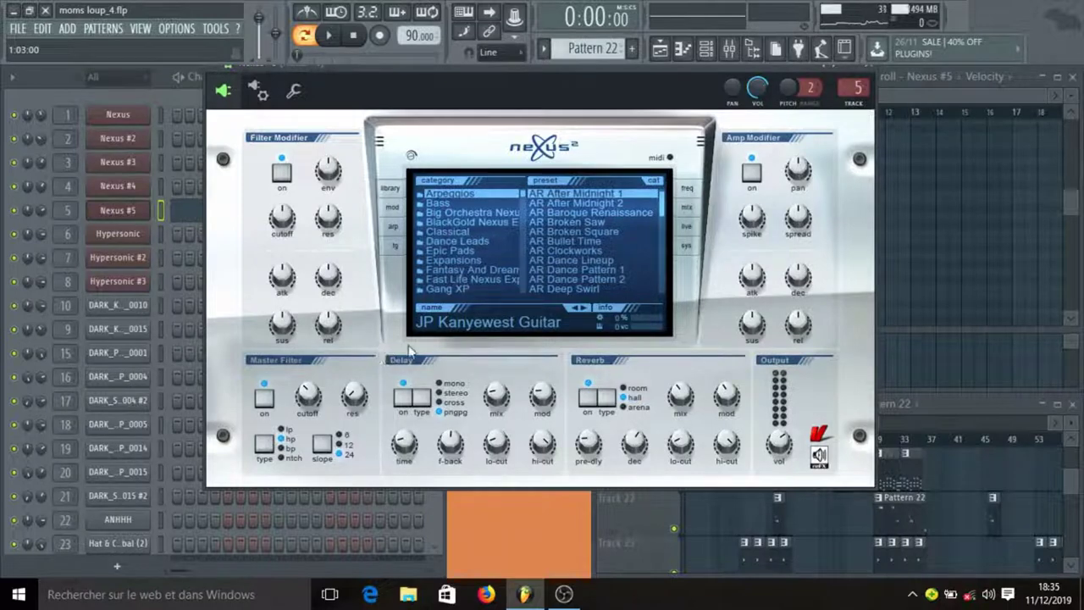
left_click(875, 72)
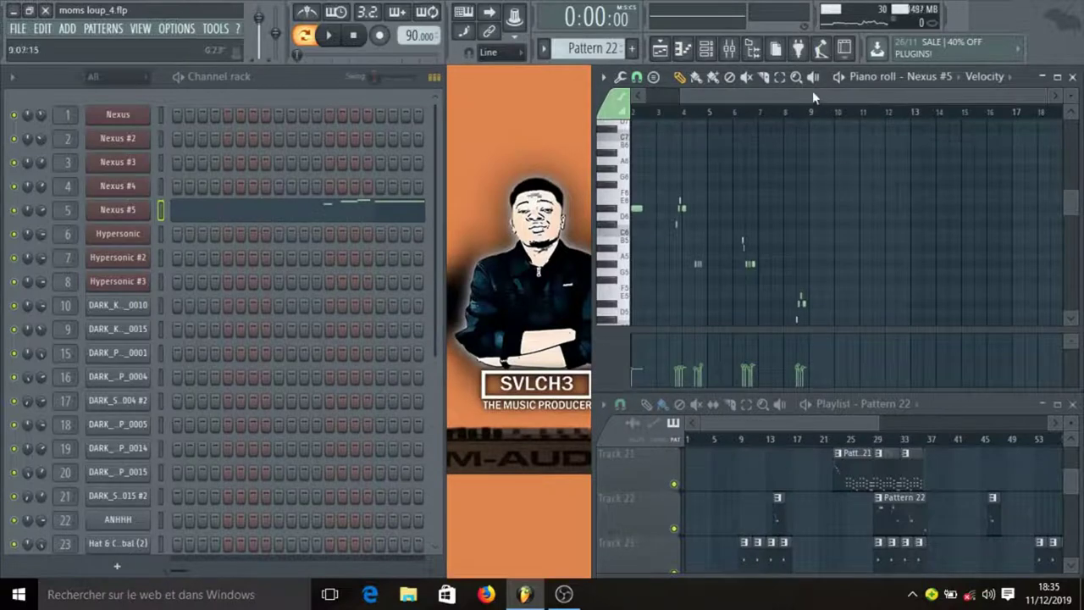
- View the Nexus #5 notes of Pattern 22 from the first bar and audition them through the last phrase
left_click_drag(805, 96, 564, 88)
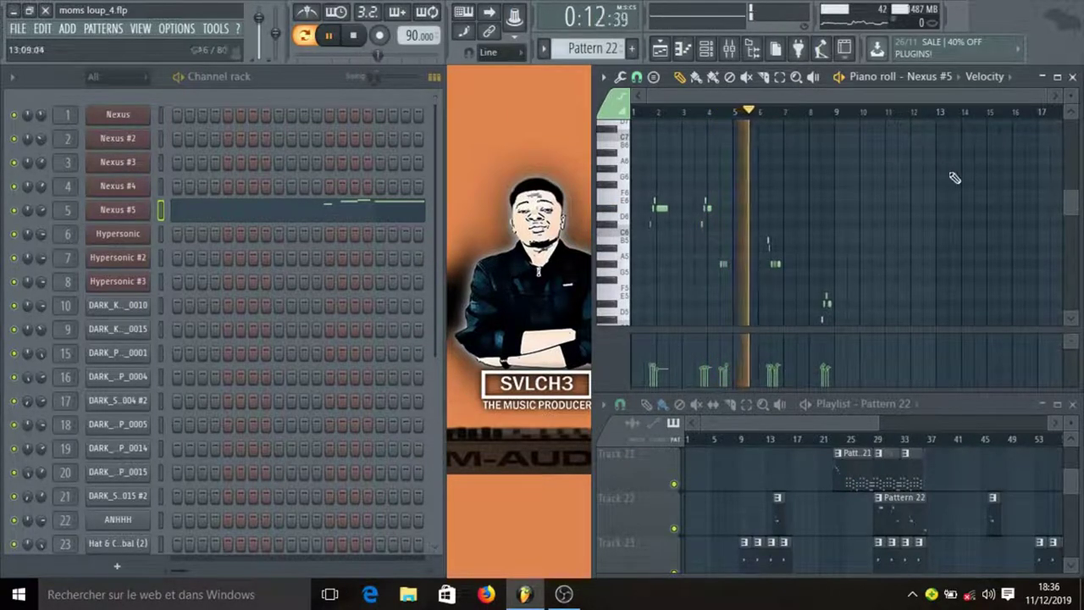
scroll(954, 178, "down", 1)
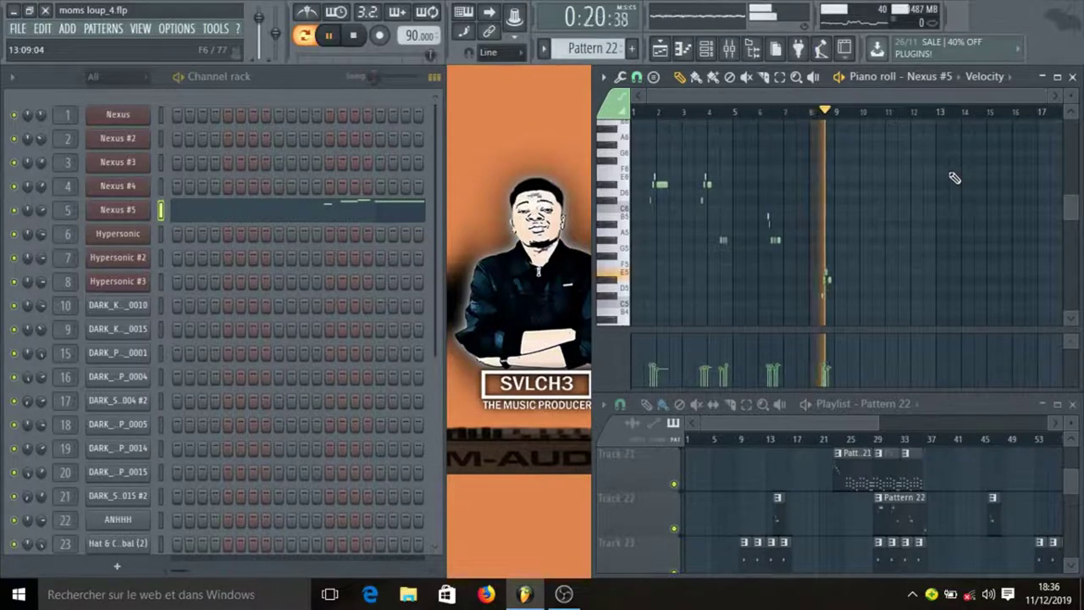
key("space")
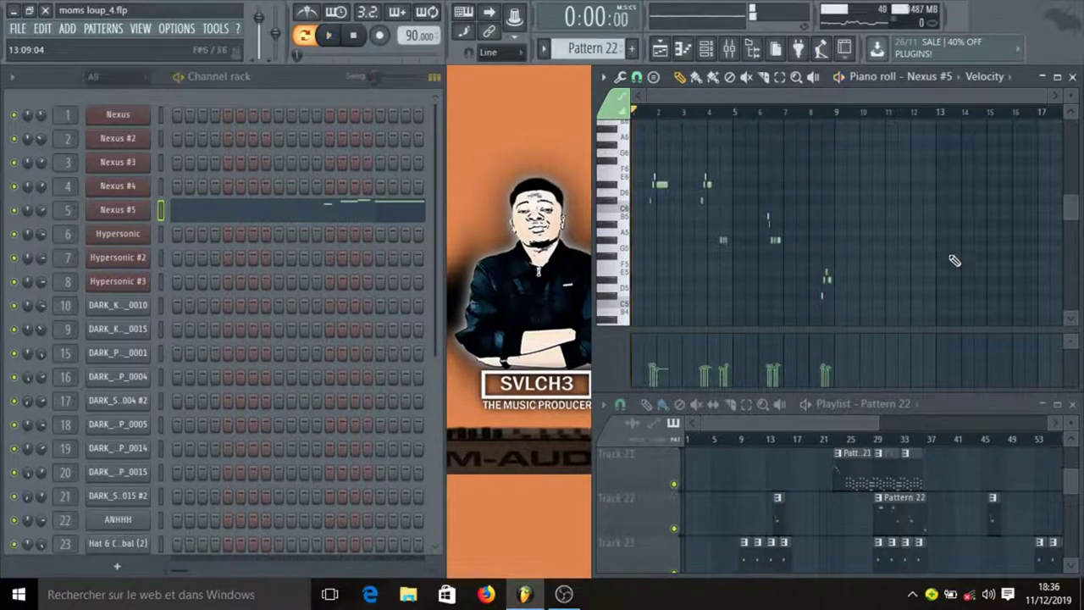
- Open the pattern on the playlist track just below Pattern 22 from its clip
scroll(894, 495, "down", 2)
left_click(895, 457)
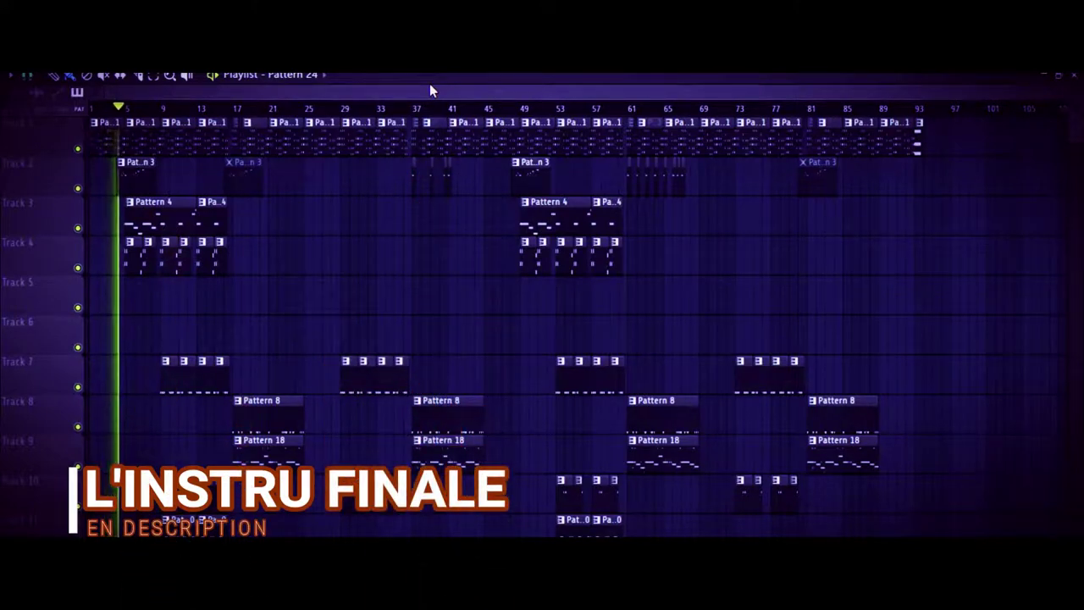
- Look through the tracks of the full playlist arrangement while the finished song plays
scroll(515, 298, "down", 3)
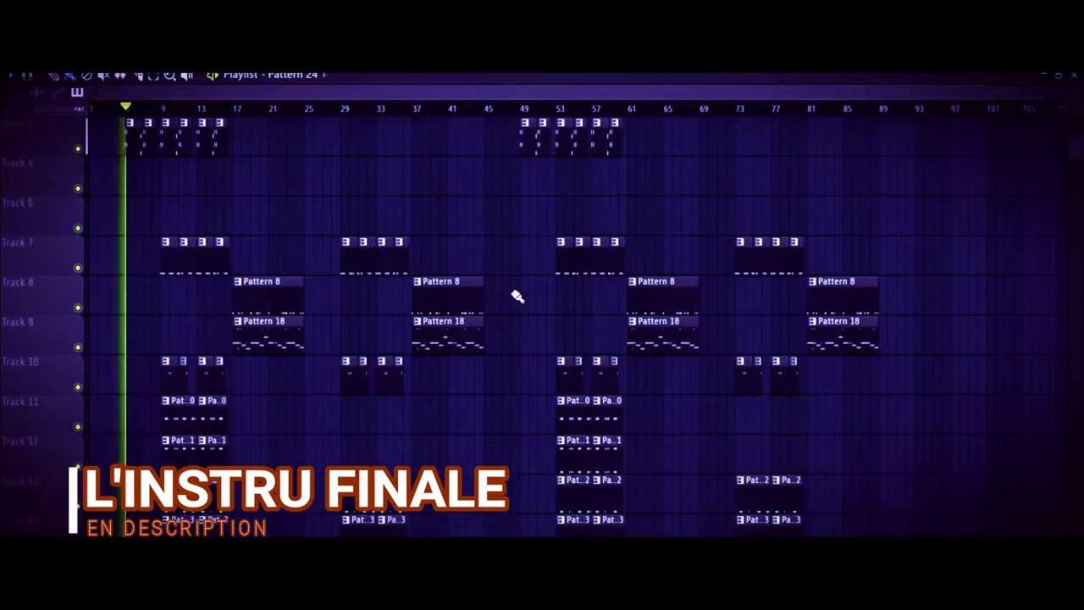
scroll(517, 295, "up", 2)
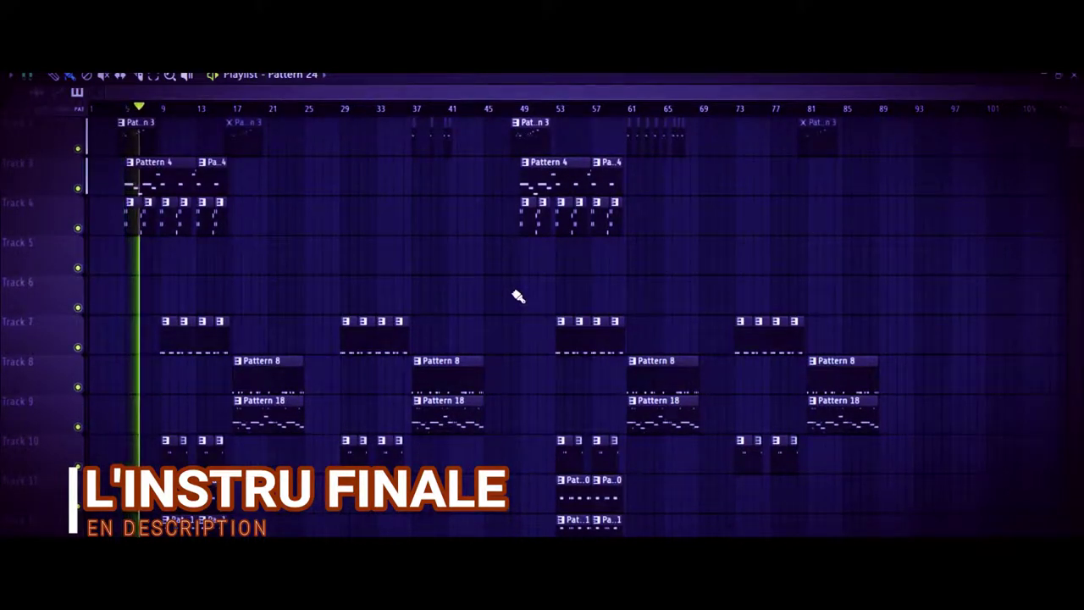
scroll(518, 295, "down", 3)
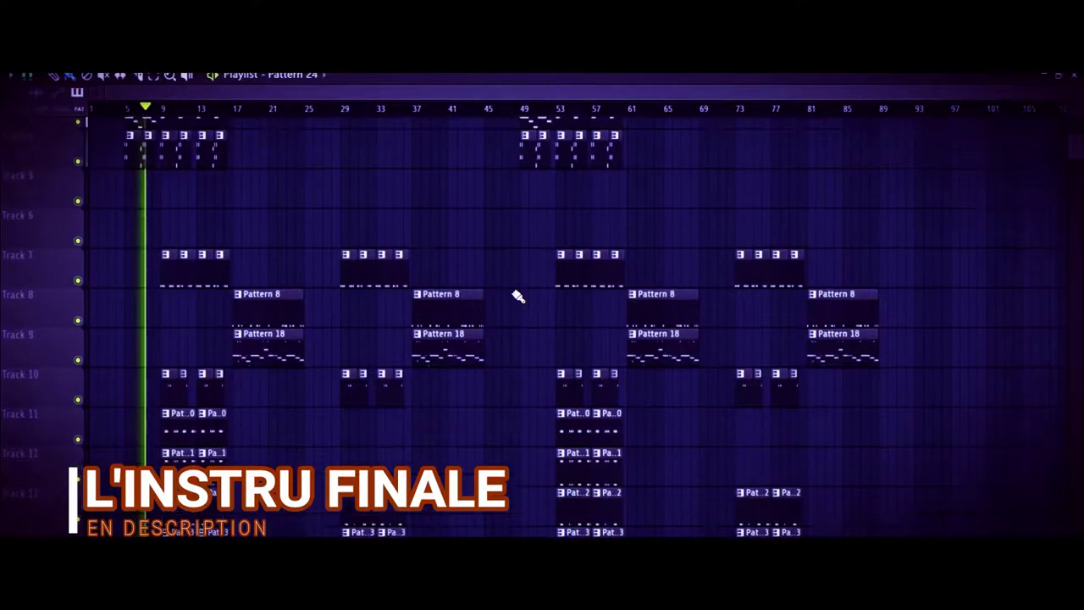